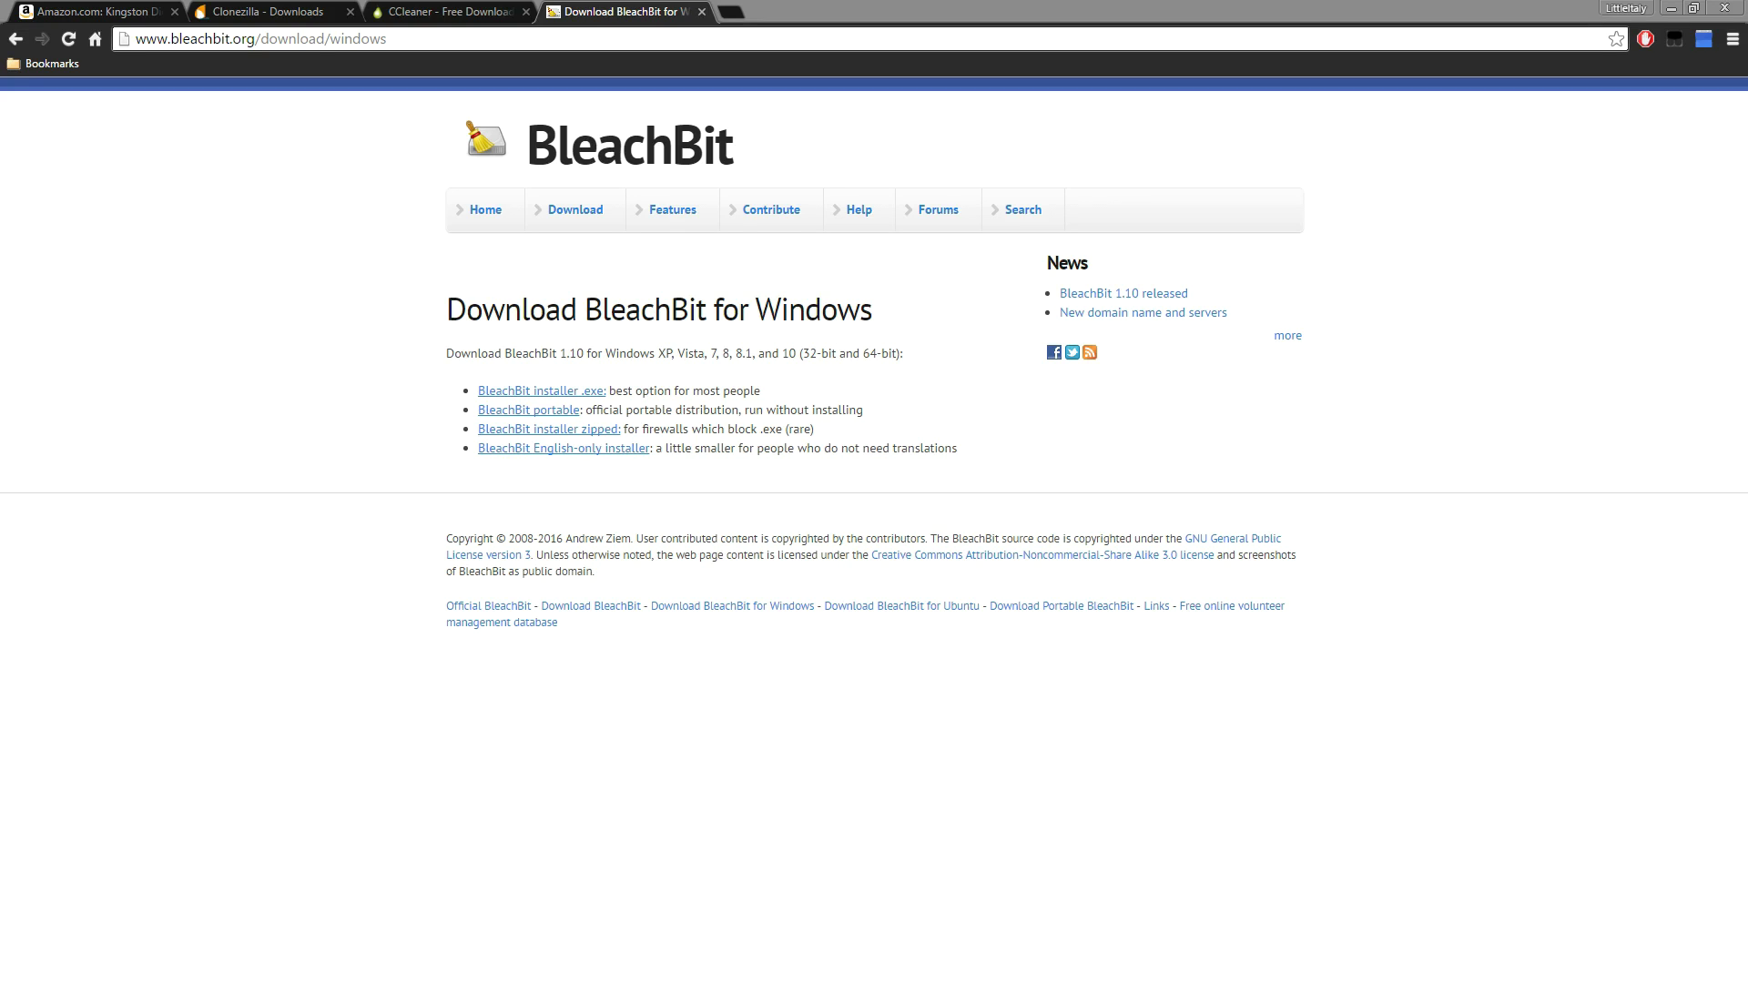
- Switch to the Amazon listing for the Kingston HyperX Predator 240 GB PCIe SSD ($169.99)
left_click(100, 12)
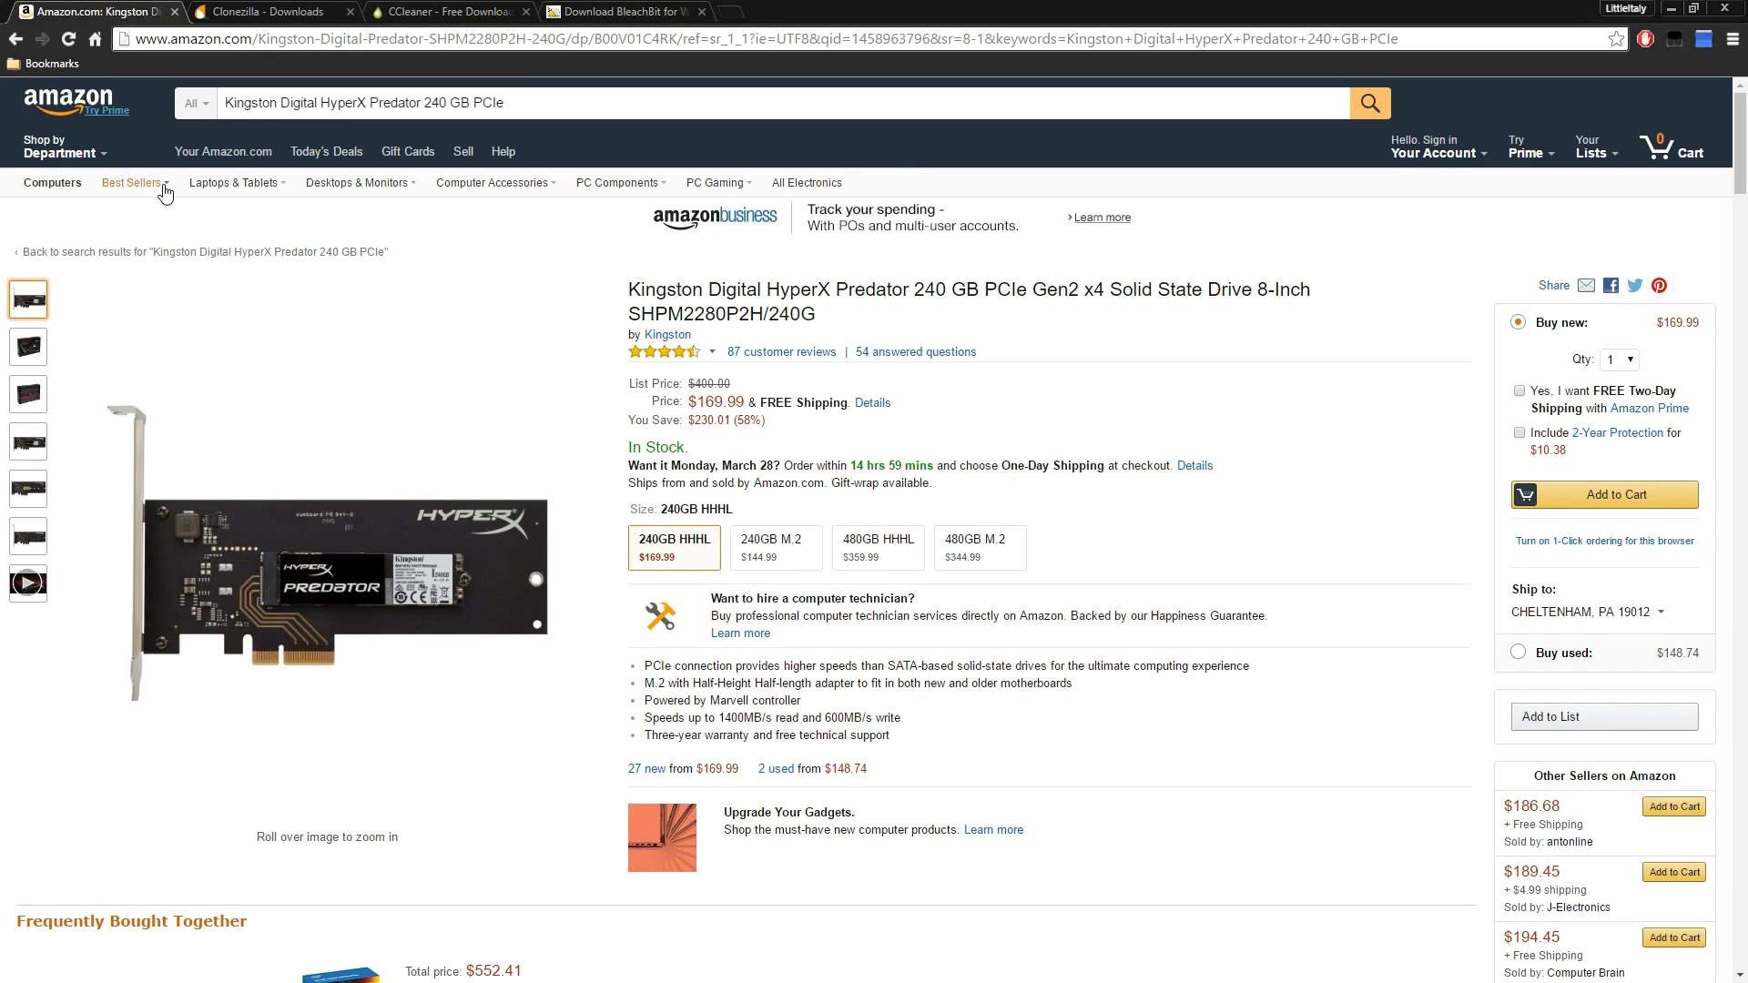
mouse_move(131, 182)
mouse_move(570, 520)
left_click(260, 18)
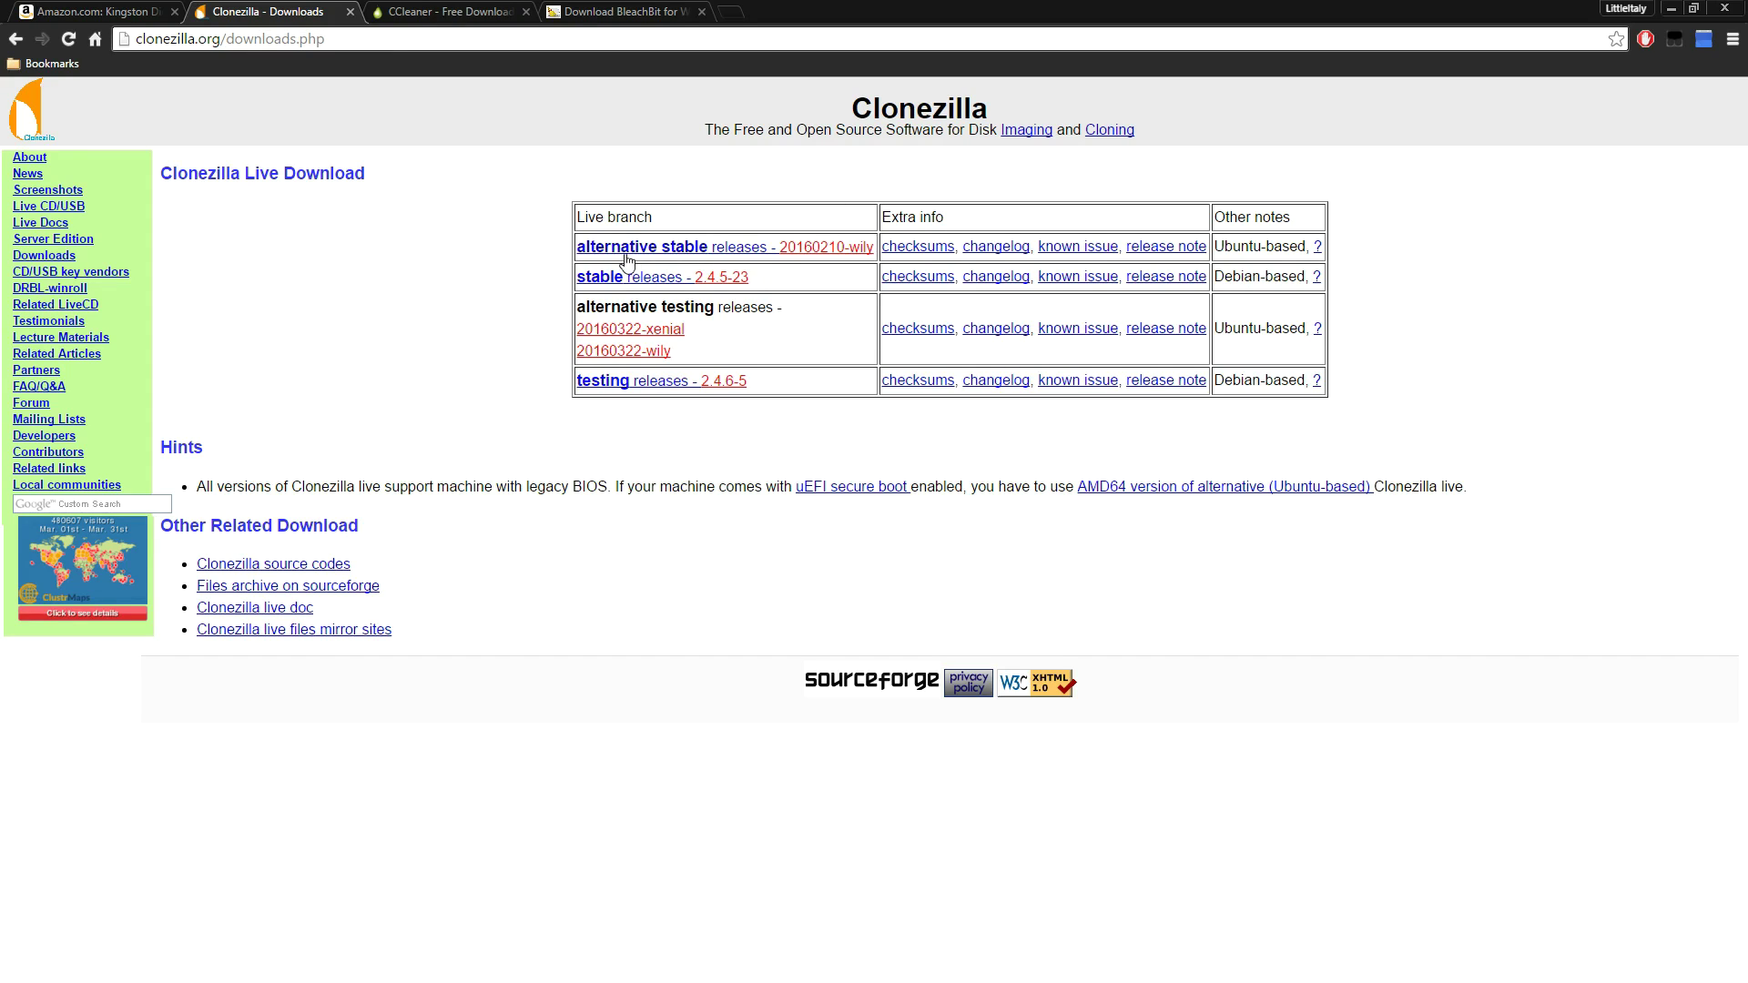
- Highlight, then deselect, the 'stable releases - 2.4.5-23' text on the Clonezilla downloads page
left_click_drag(788, 284, 580, 283)
left_click(450, 286)
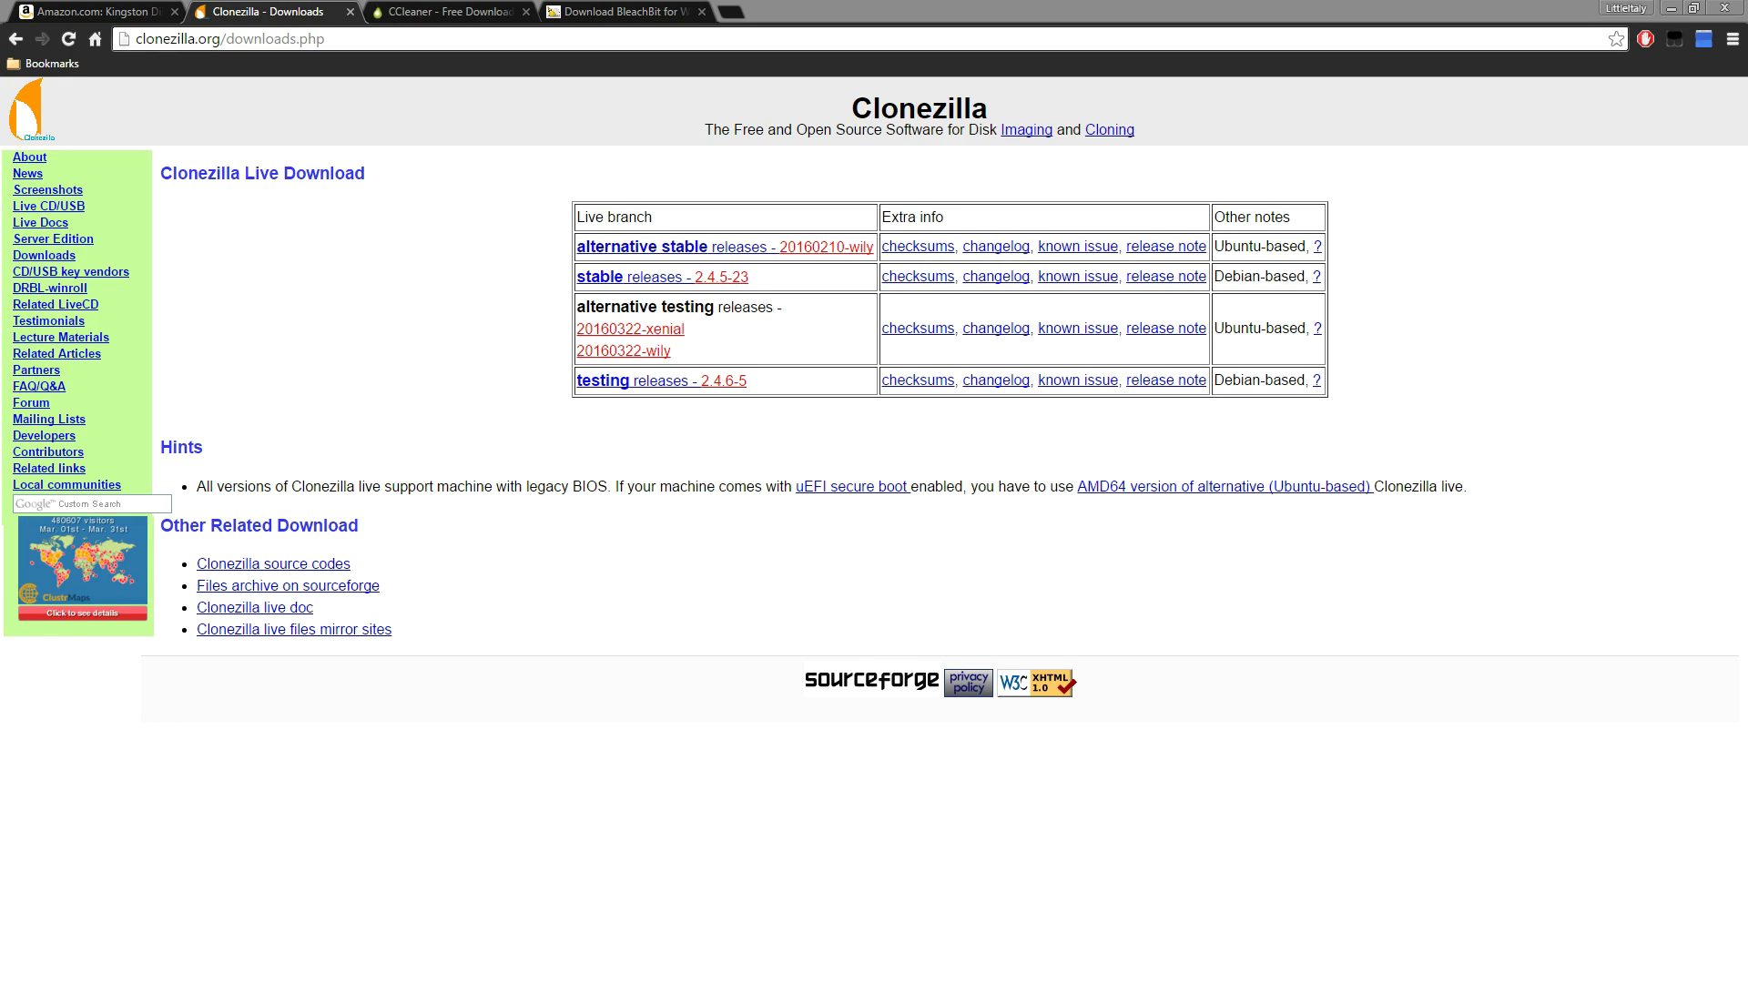
- Launch Disk Cleanup from drive C's Properties and review the 267 MB of files offered
key("super+e")
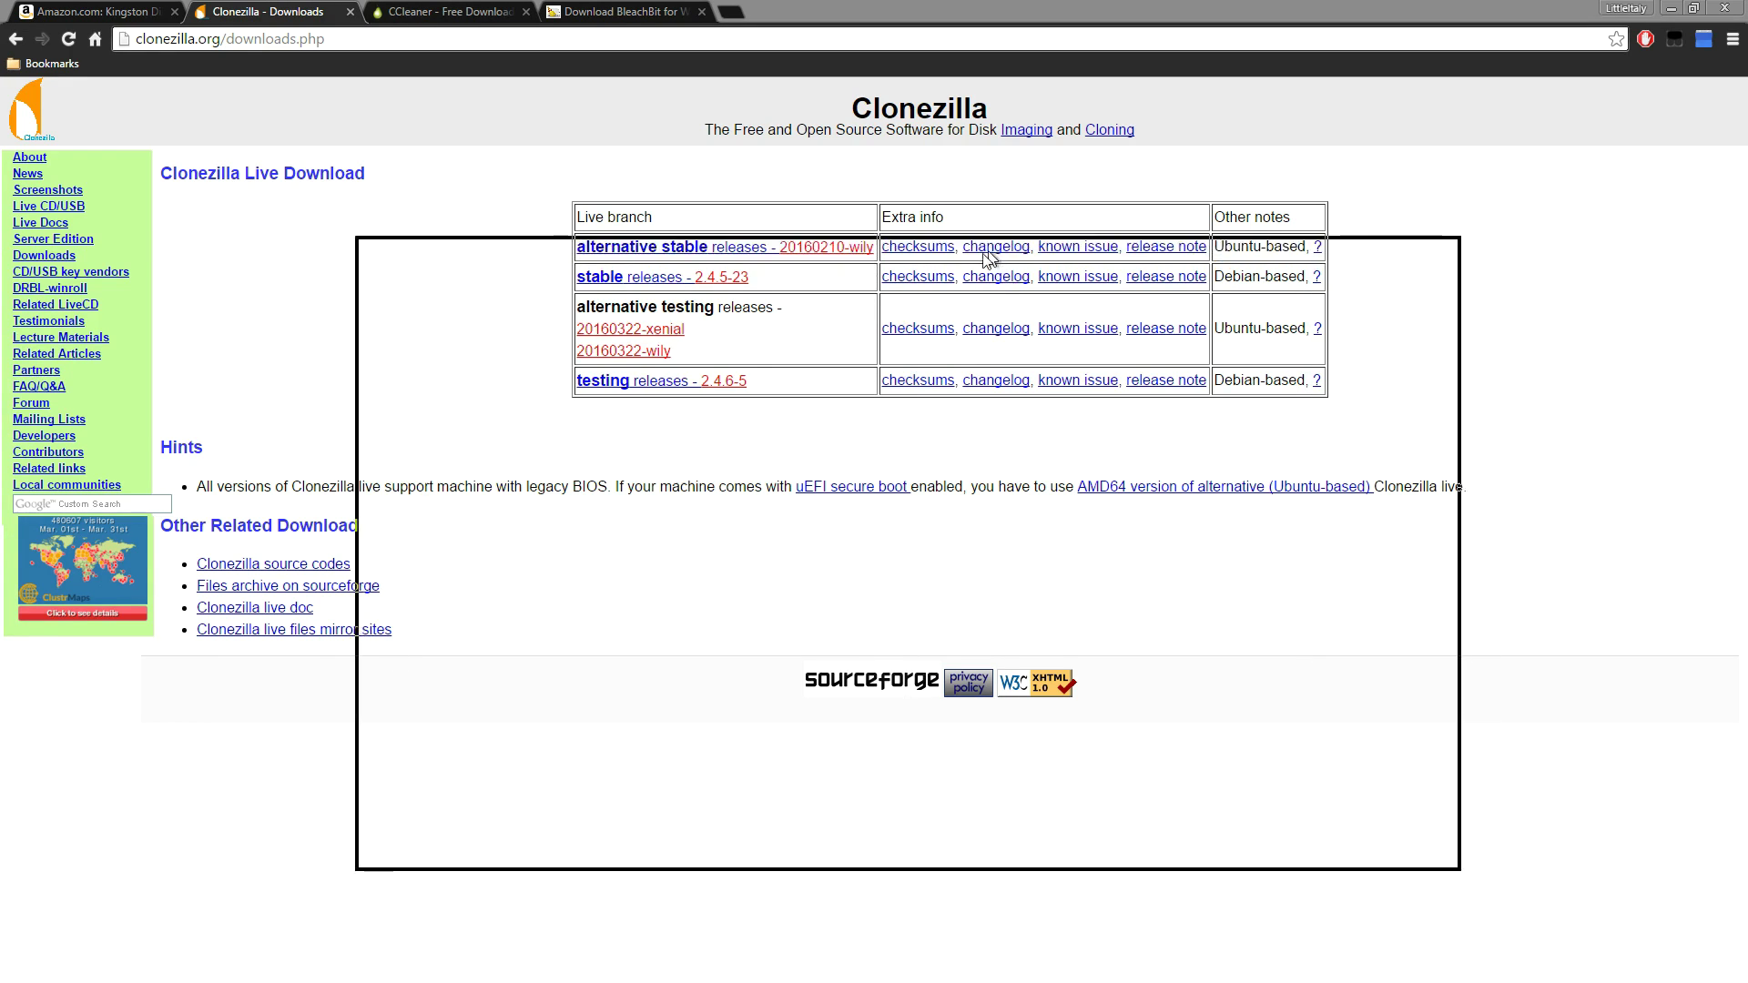
right_click(816, 664)
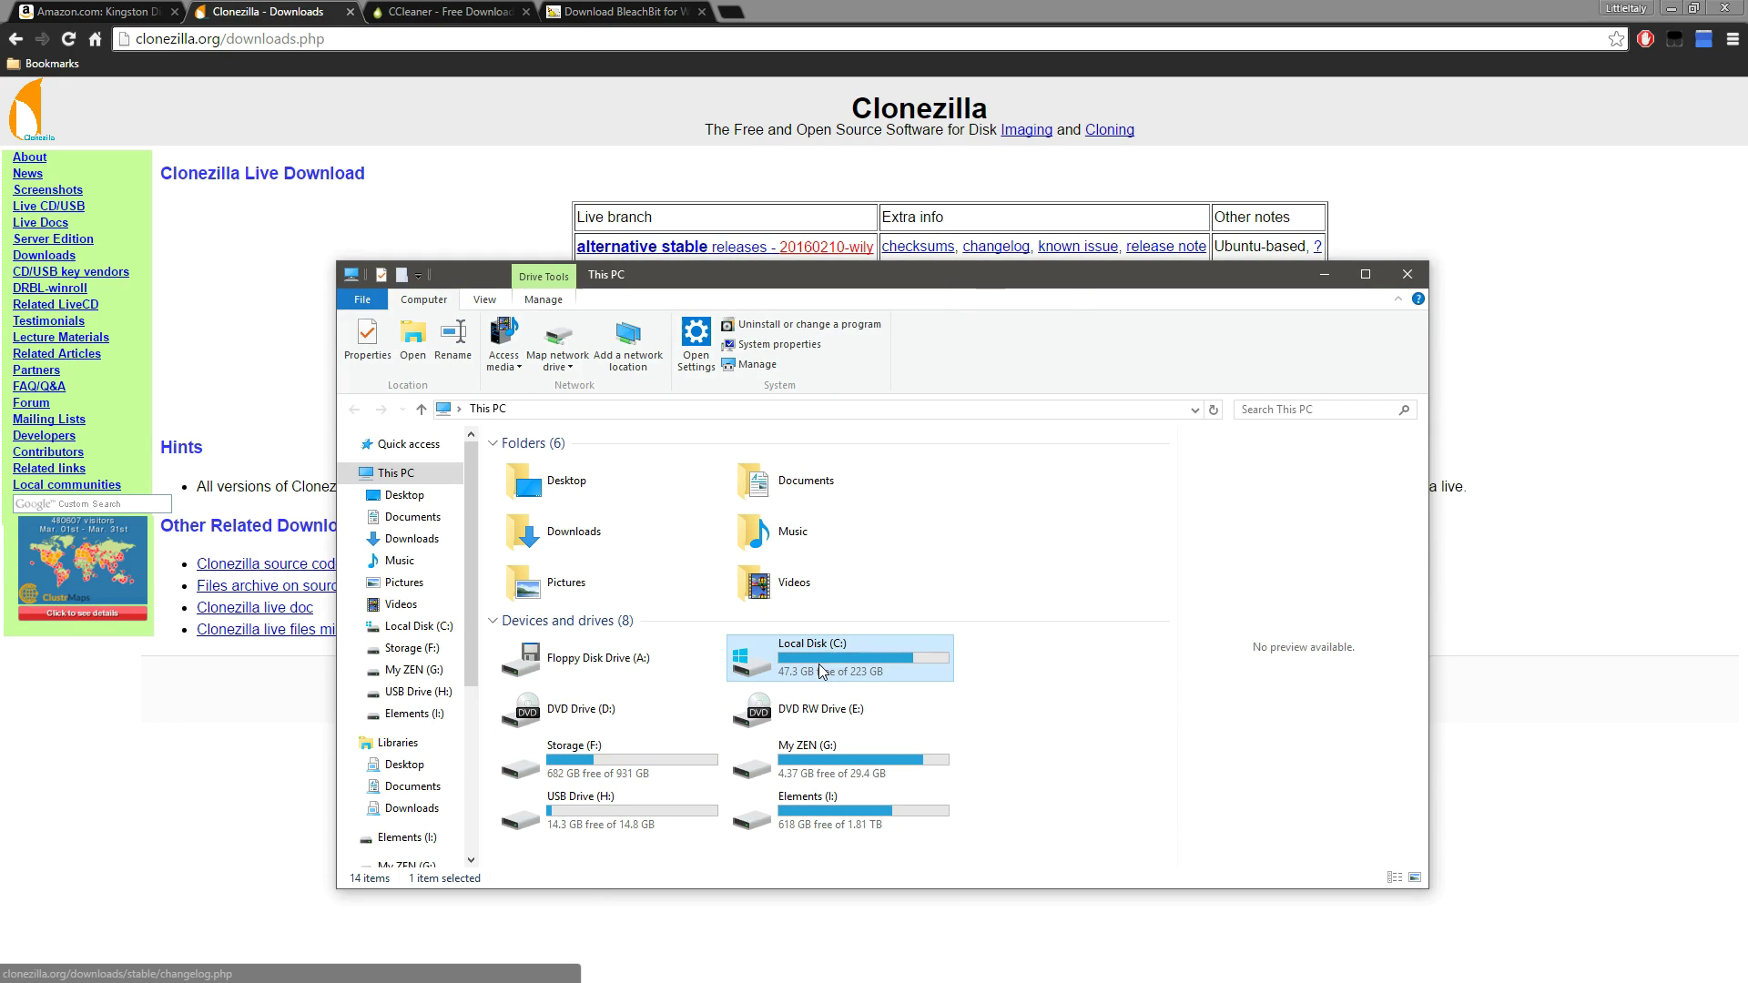
left_click(879, 648)
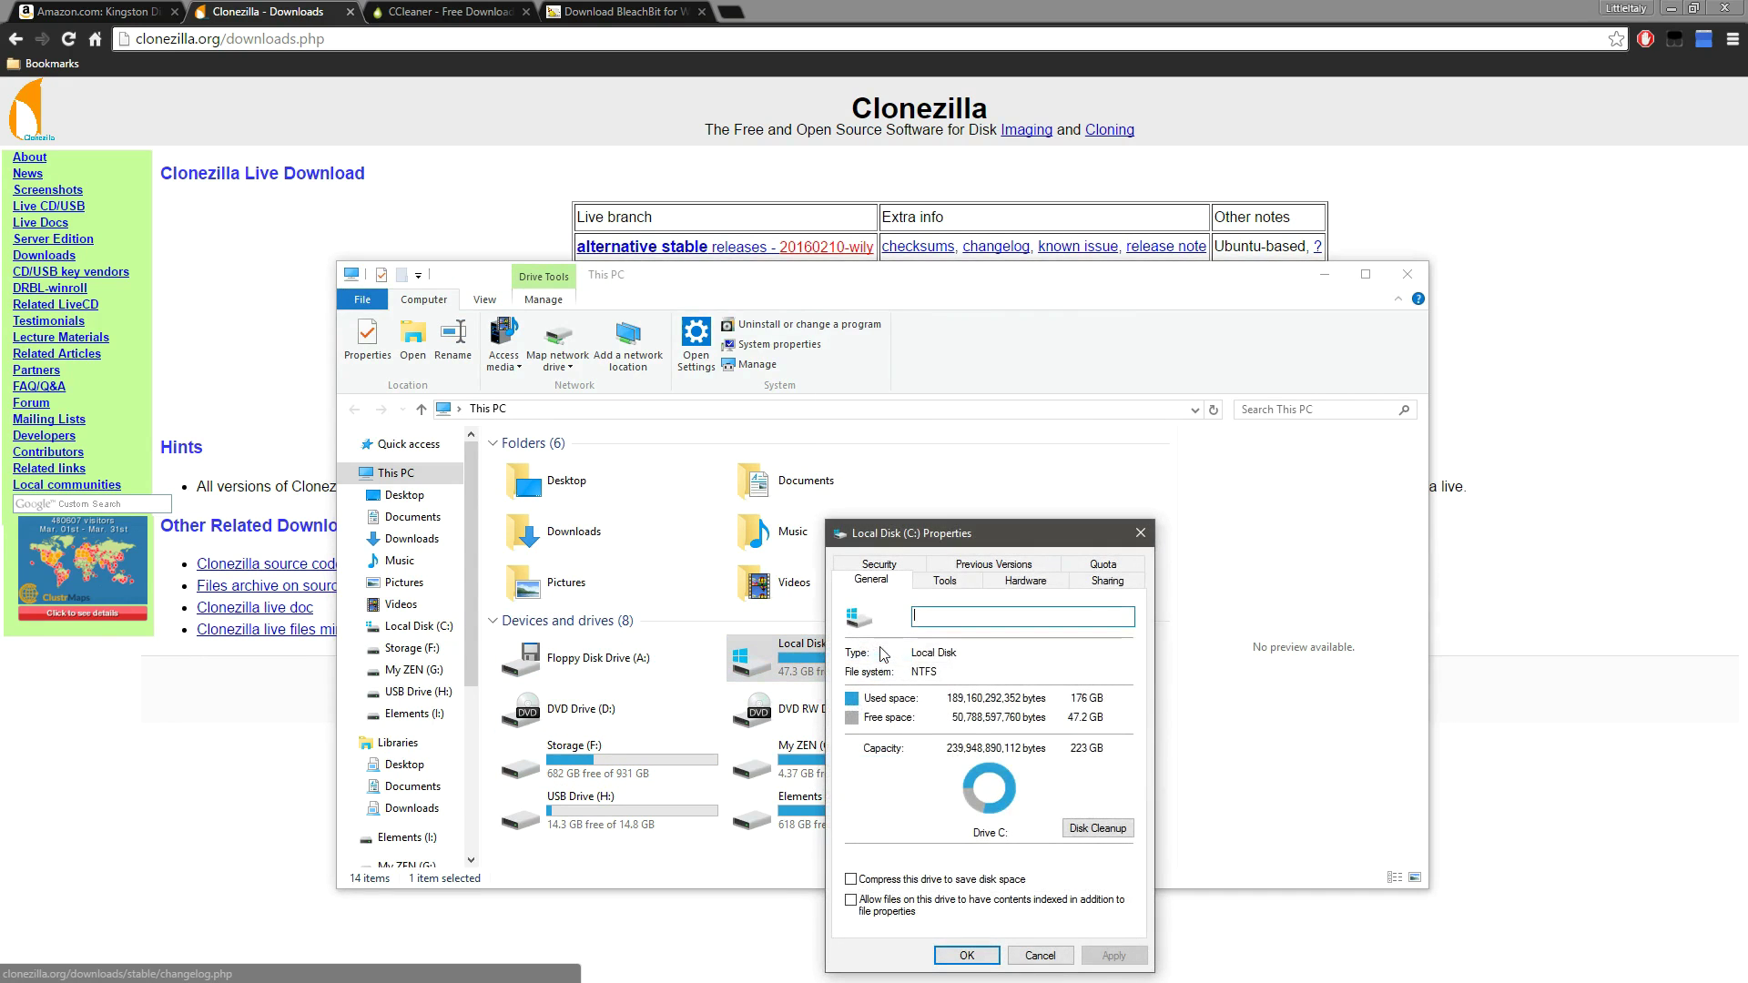
left_click(1099, 829)
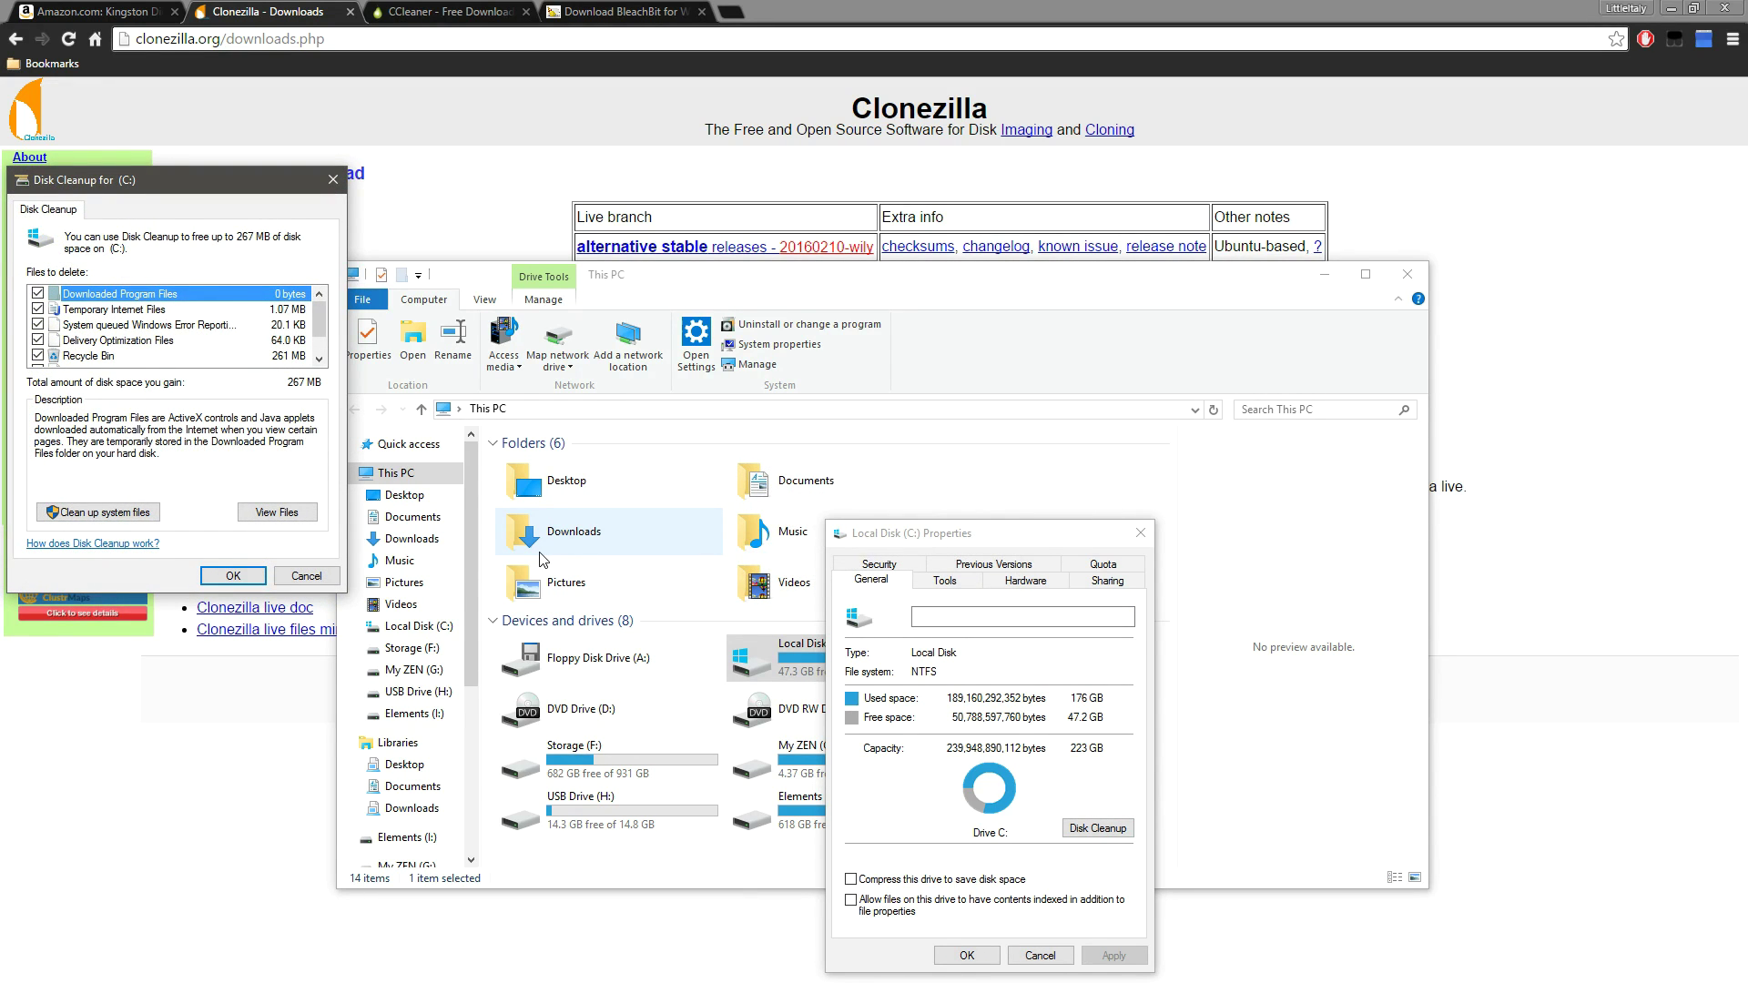
scroll(320, 338, "down", 1)
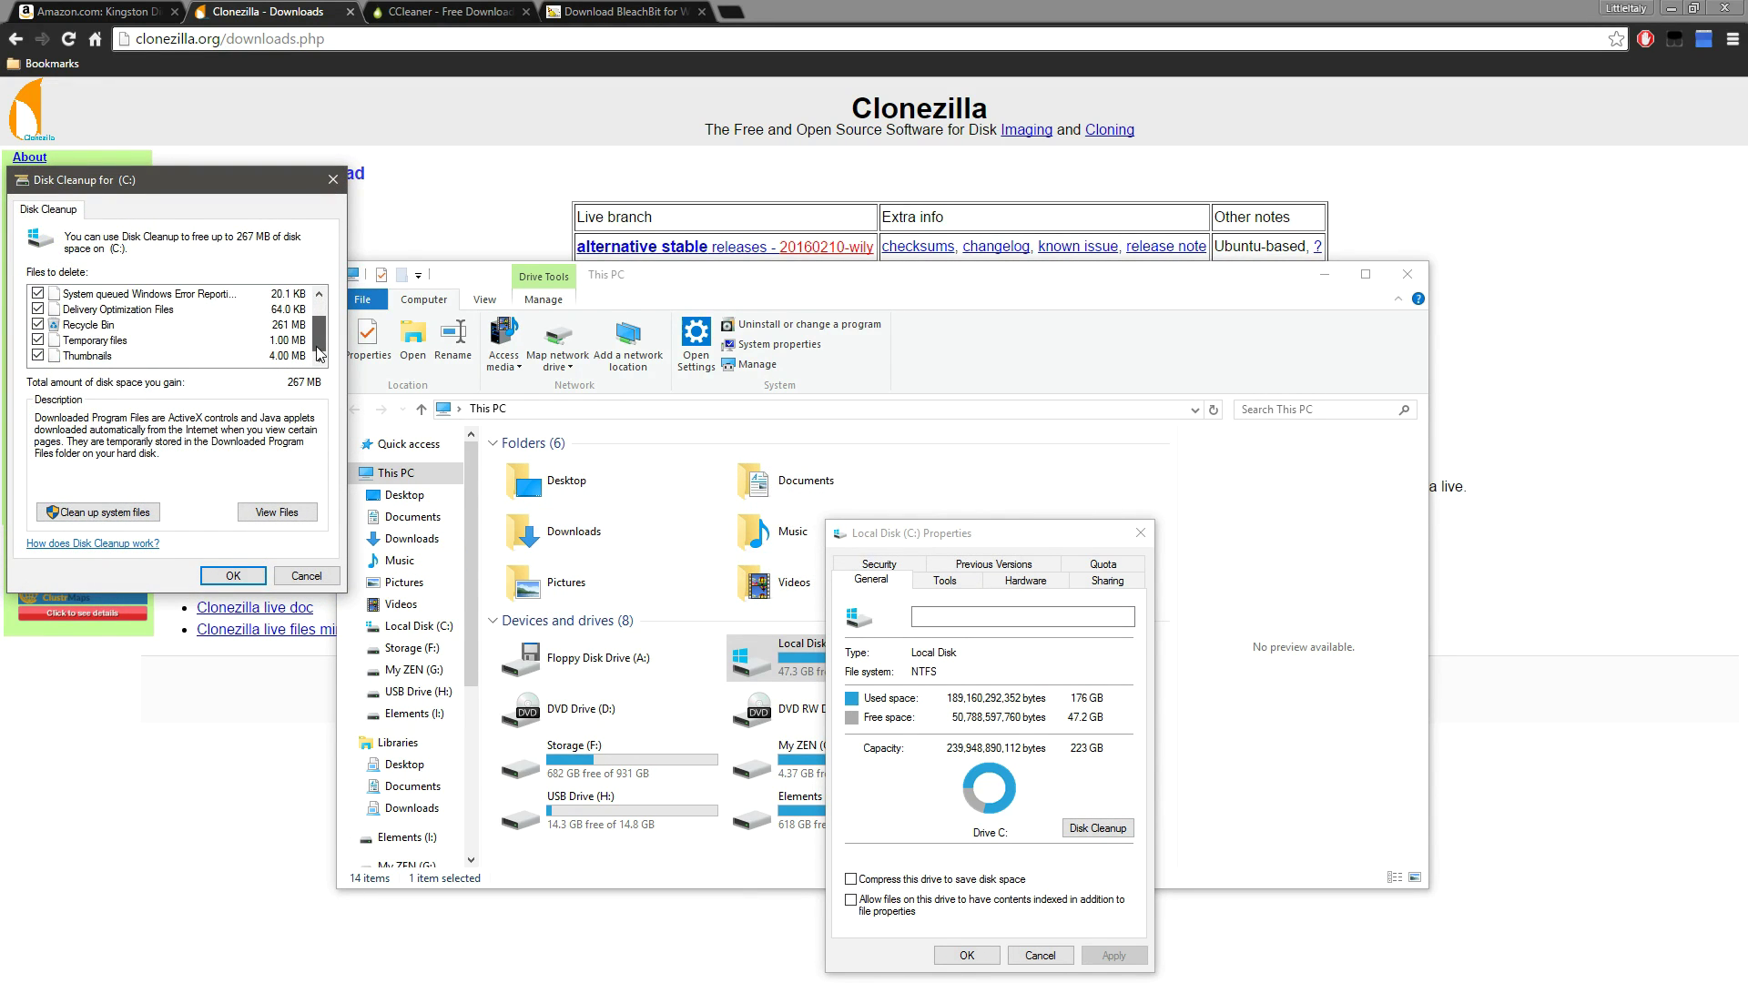
scroll(321, 344, "up", 1)
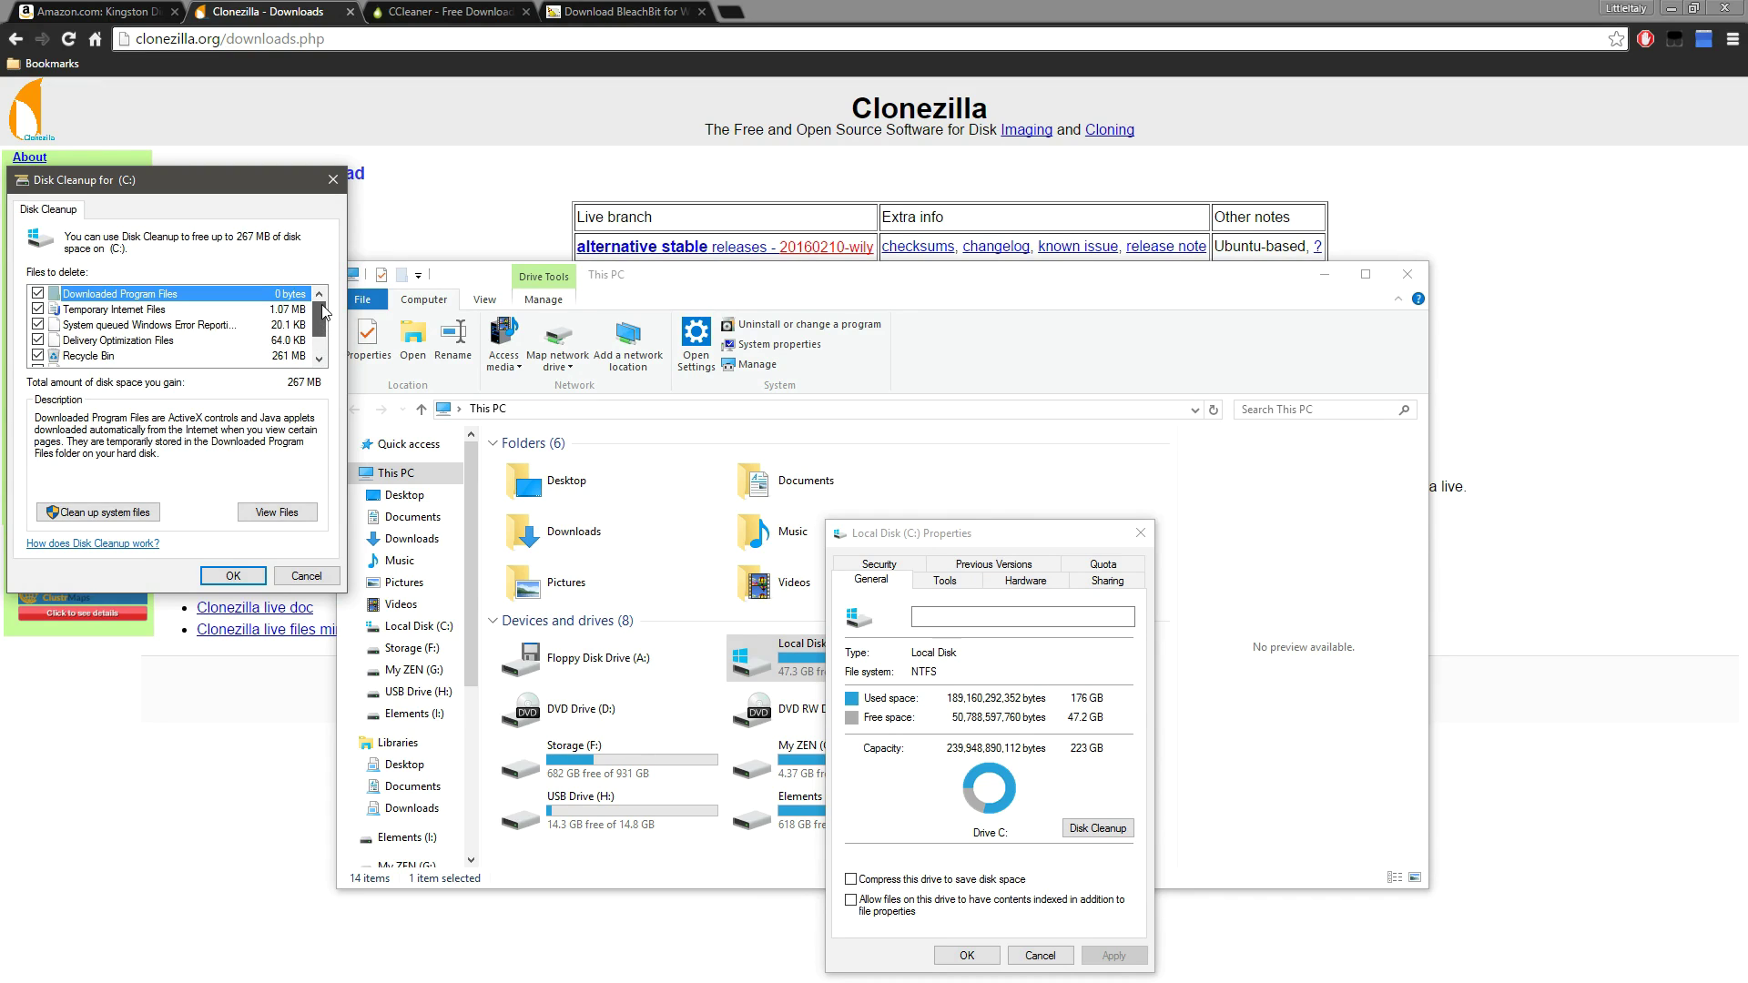
scroll(320, 356, "down", 1)
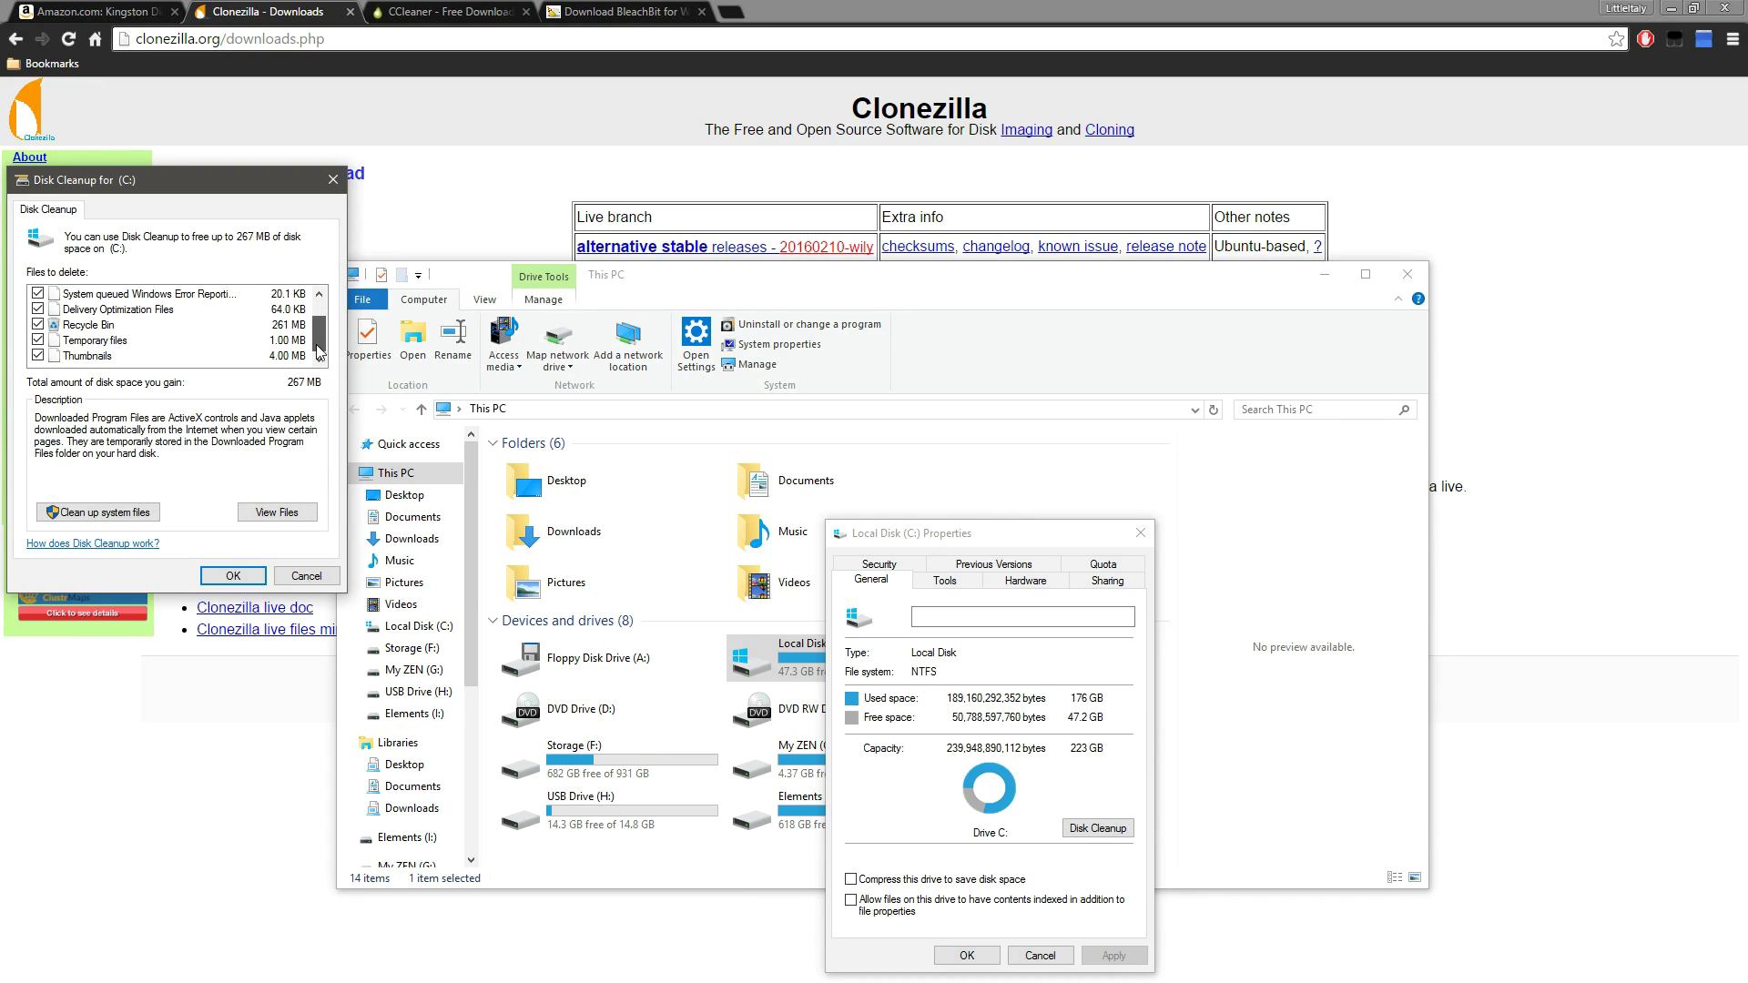
scroll(321, 353, "up", 1)
scroll(318, 364, "down", 1)
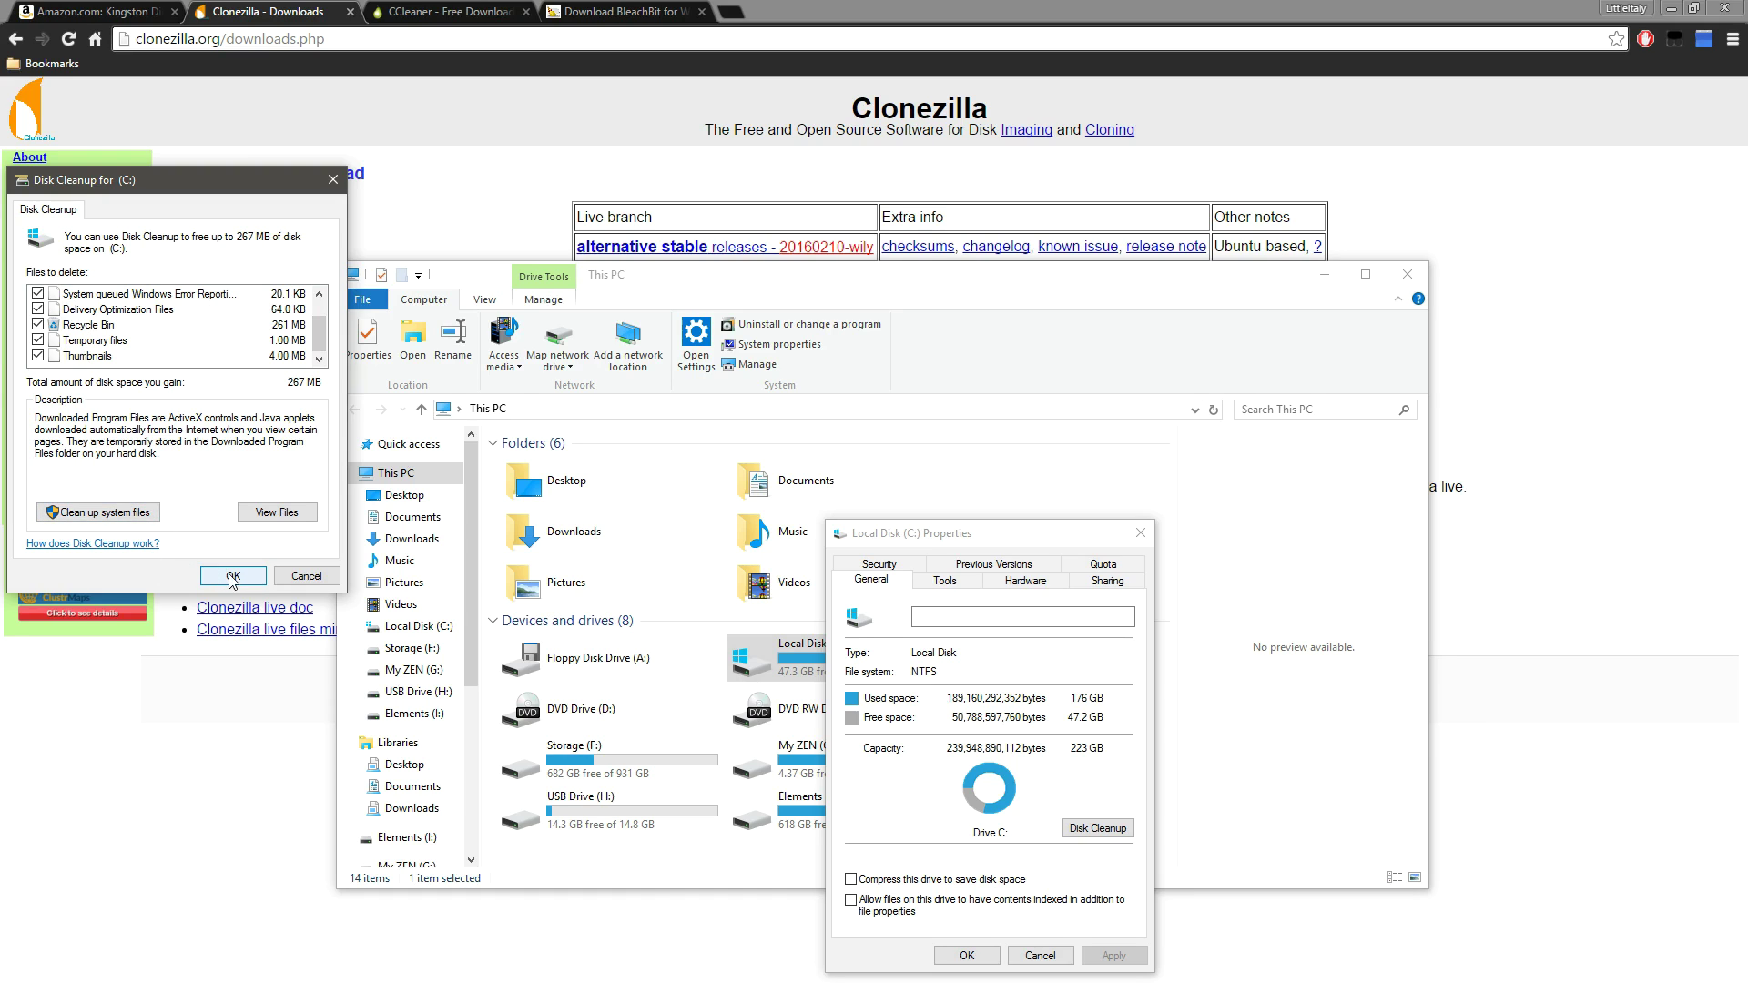
- Rescan drive C including system files and review the file categories to delete
left_click(95, 516)
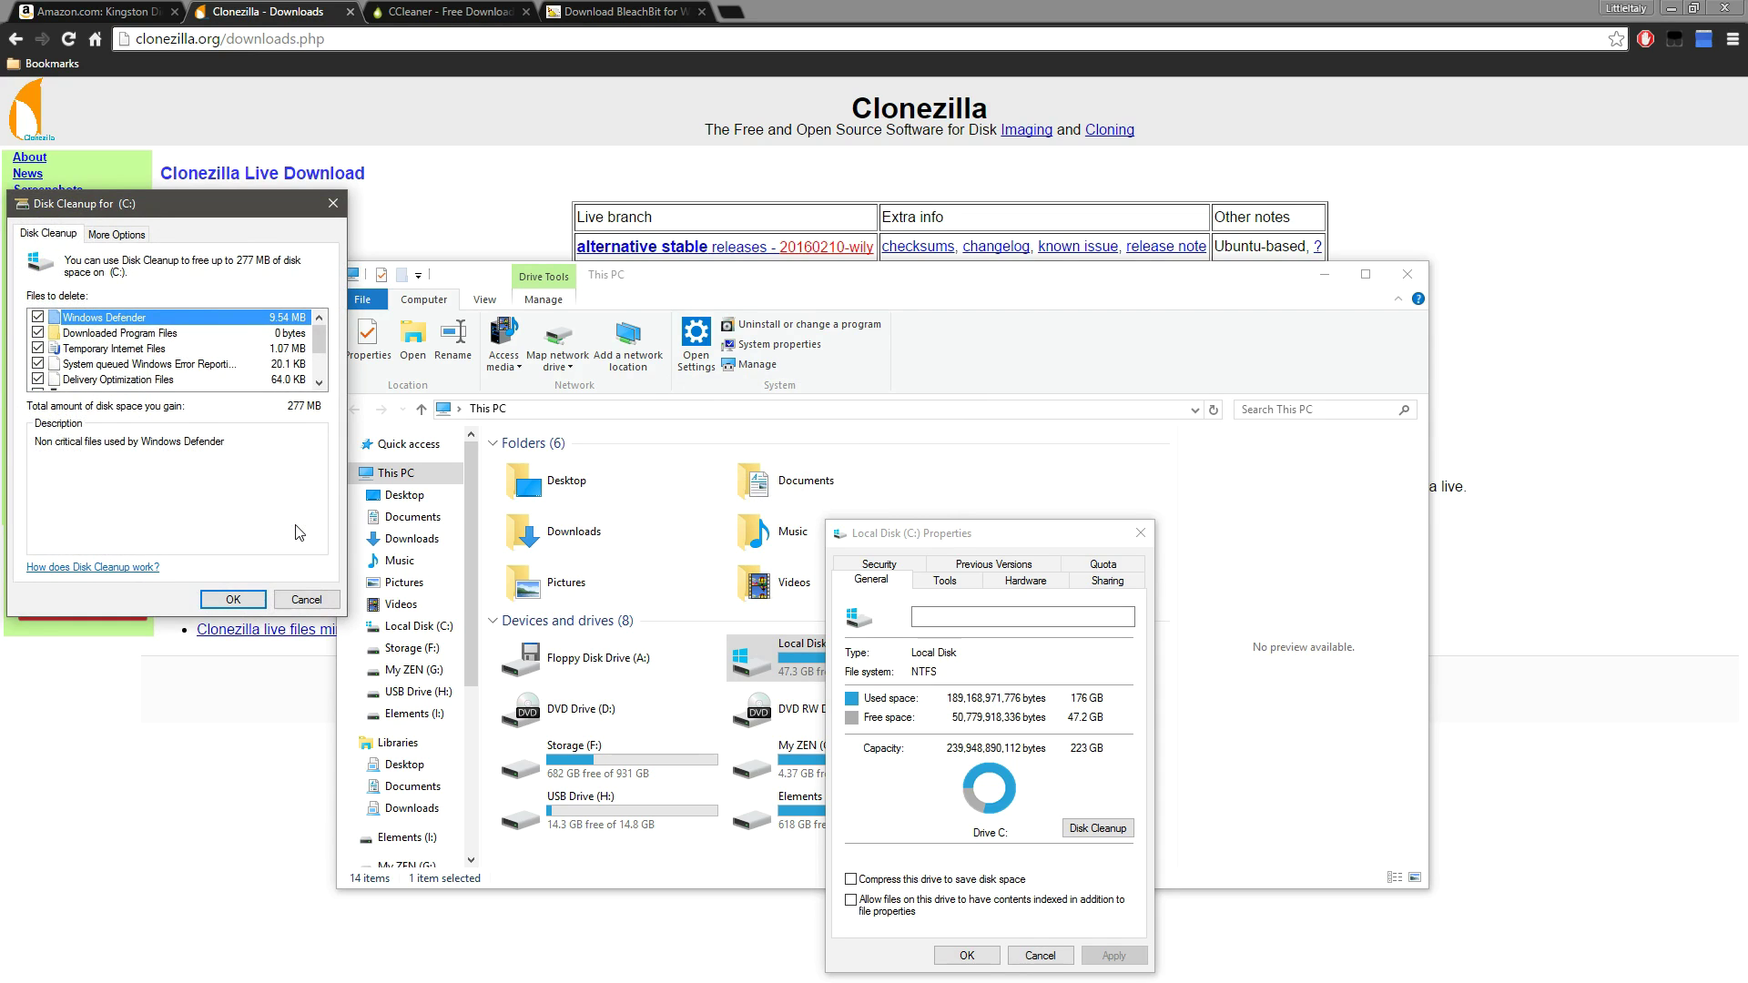
scroll(323, 378, "down", 2)
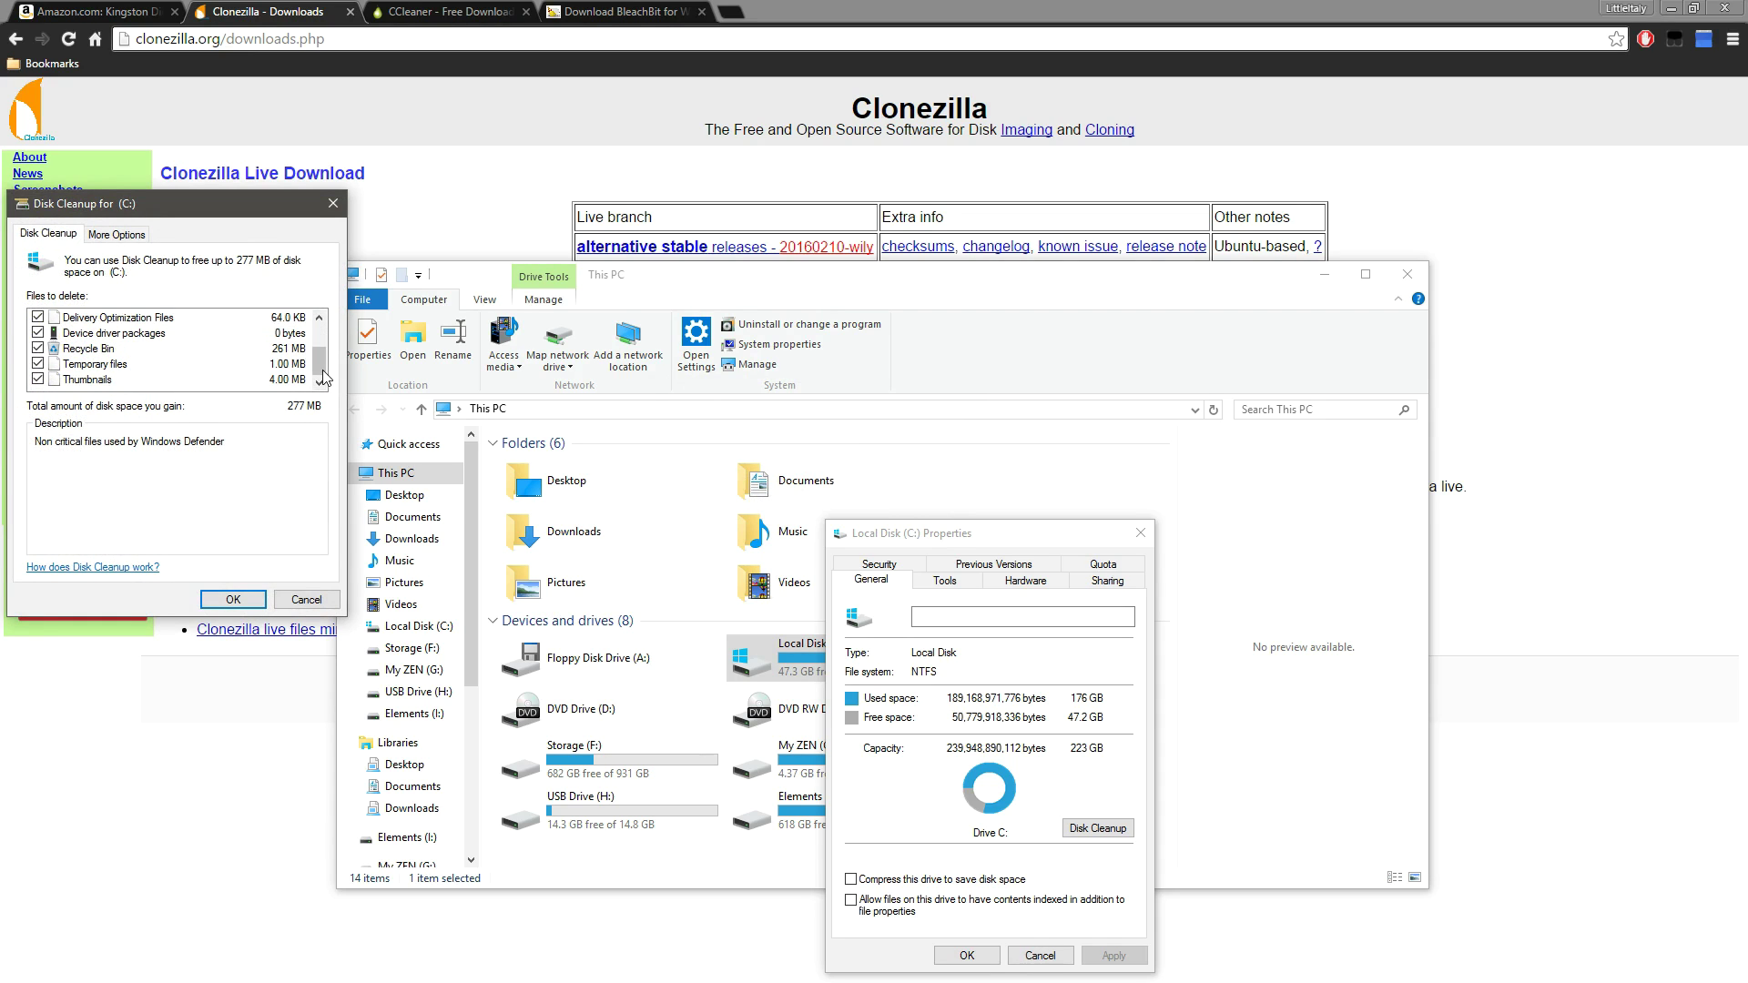
scroll(317, 355, "up", 2)
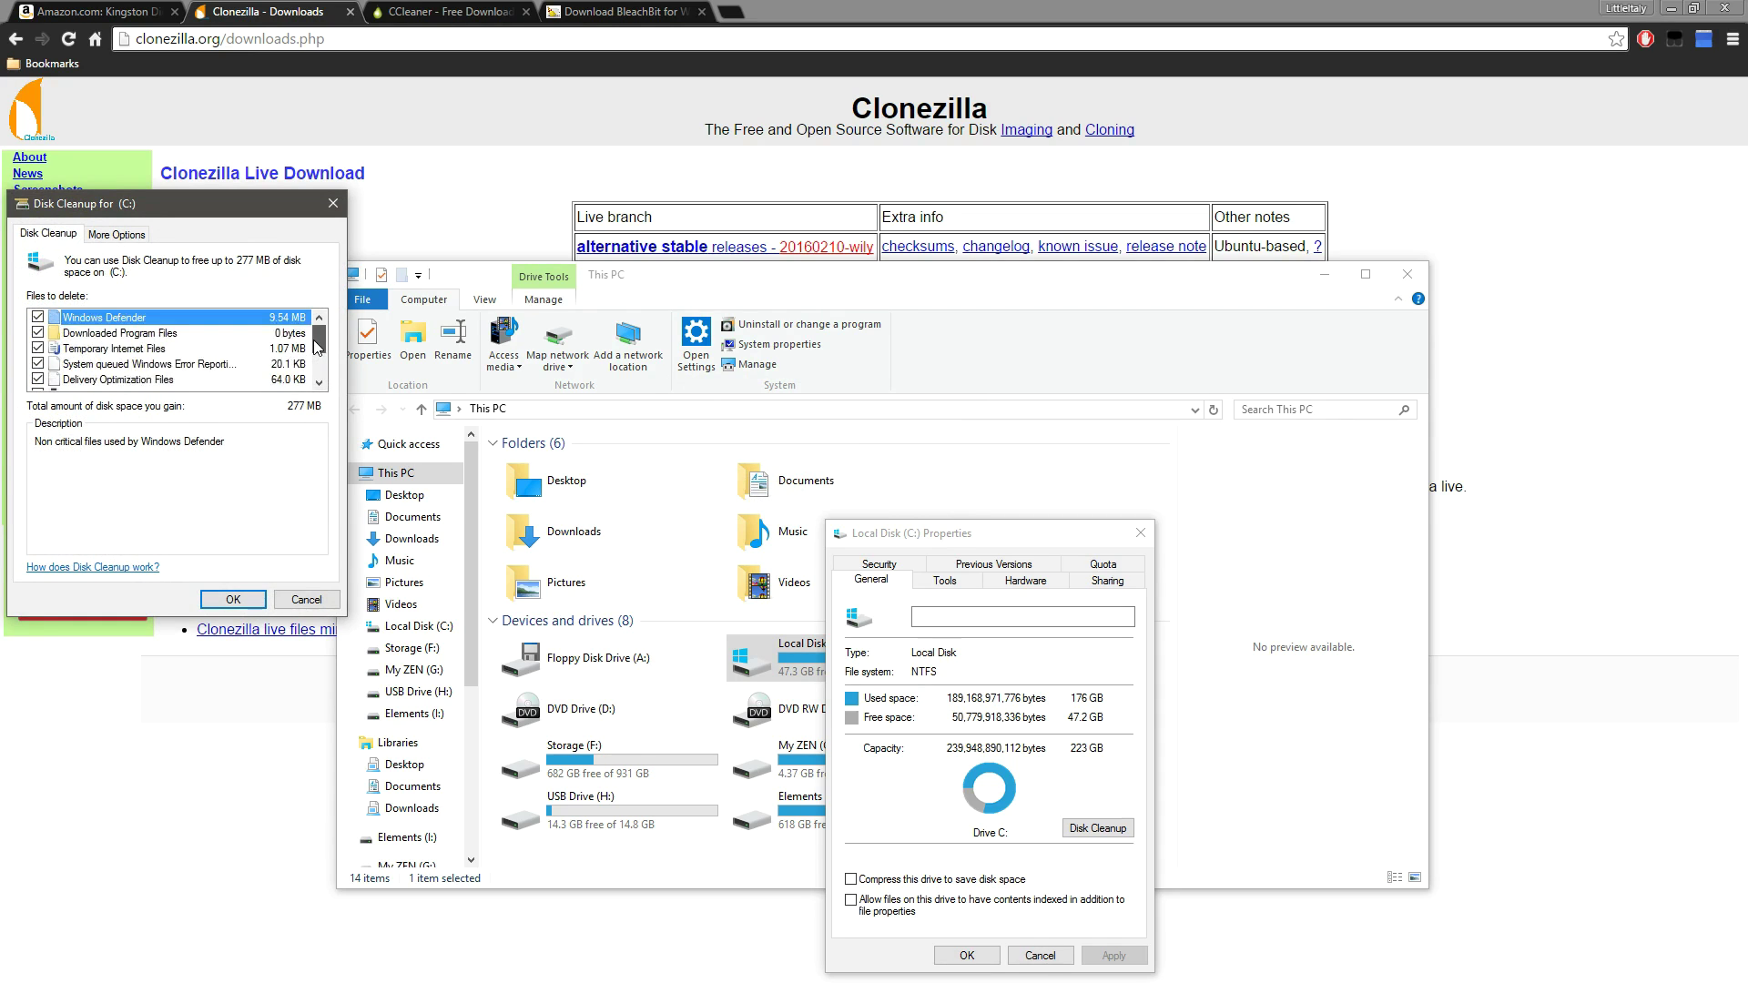
scroll(317, 360, "down", 2)
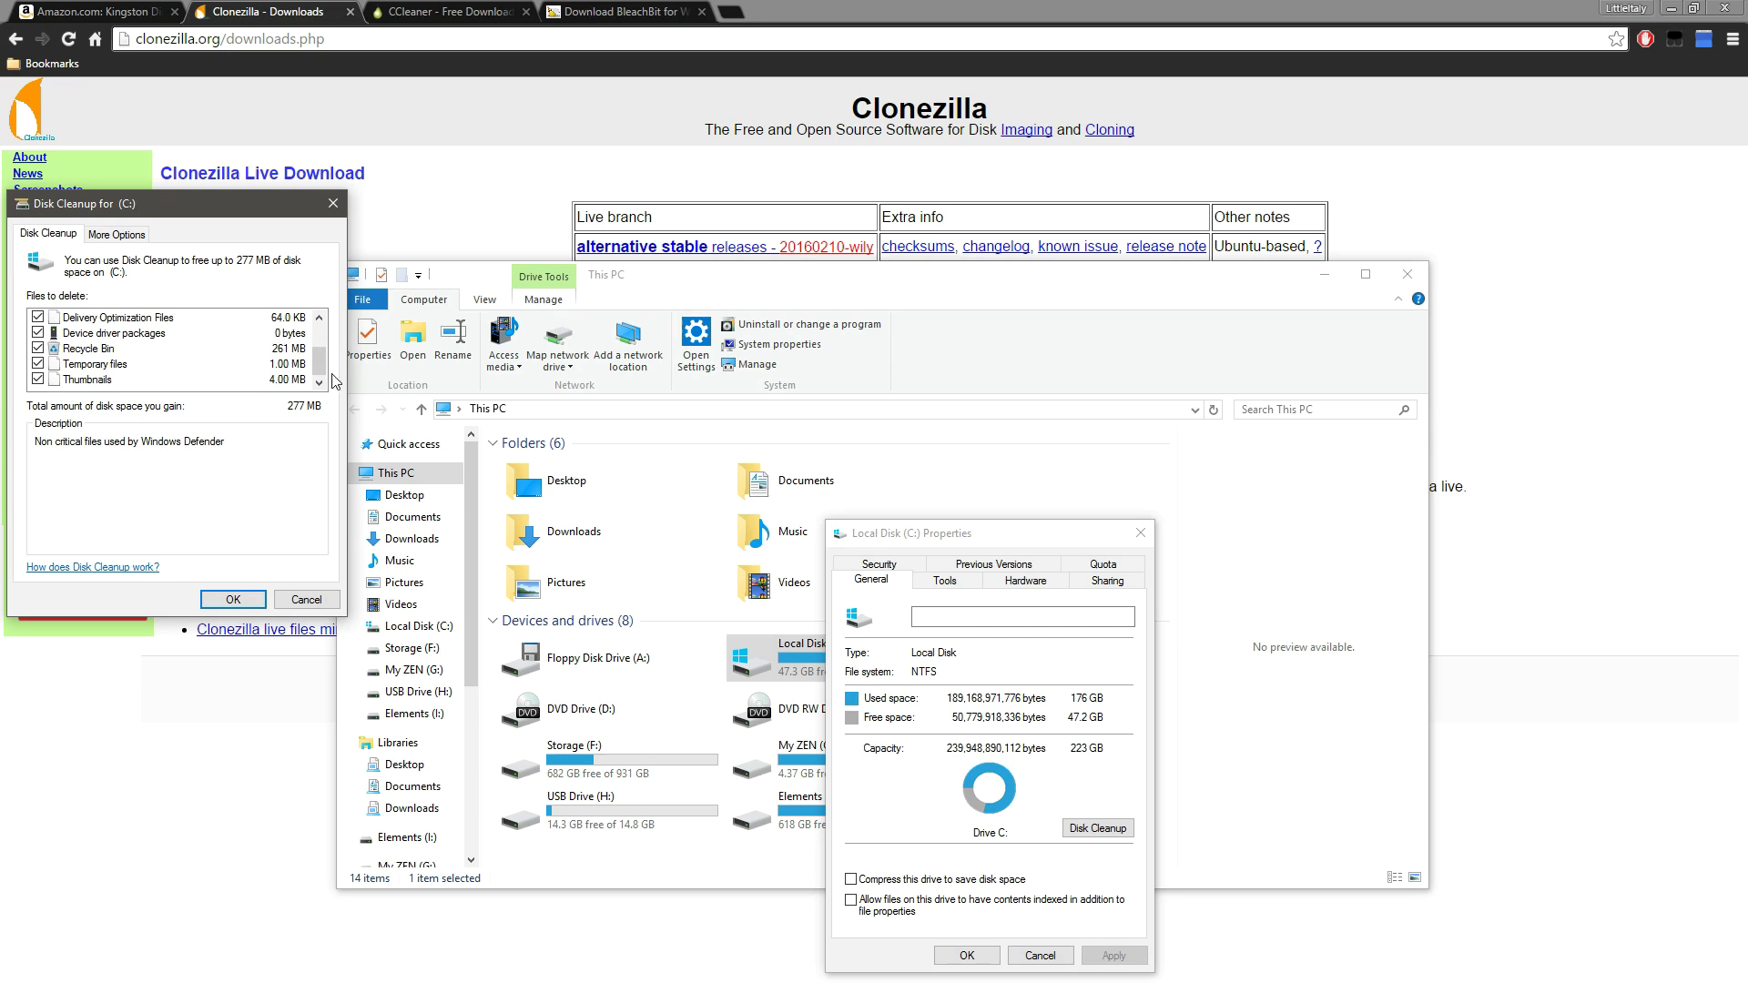
mouse_move(314, 364)
left_mouse_down()
mouse_move(318, 337)
mouse_move(319, 362)
left_mouse_up()
- Delete the checked files and close drive C's properties, leaving 47.5 GB free
left_click(234, 600)
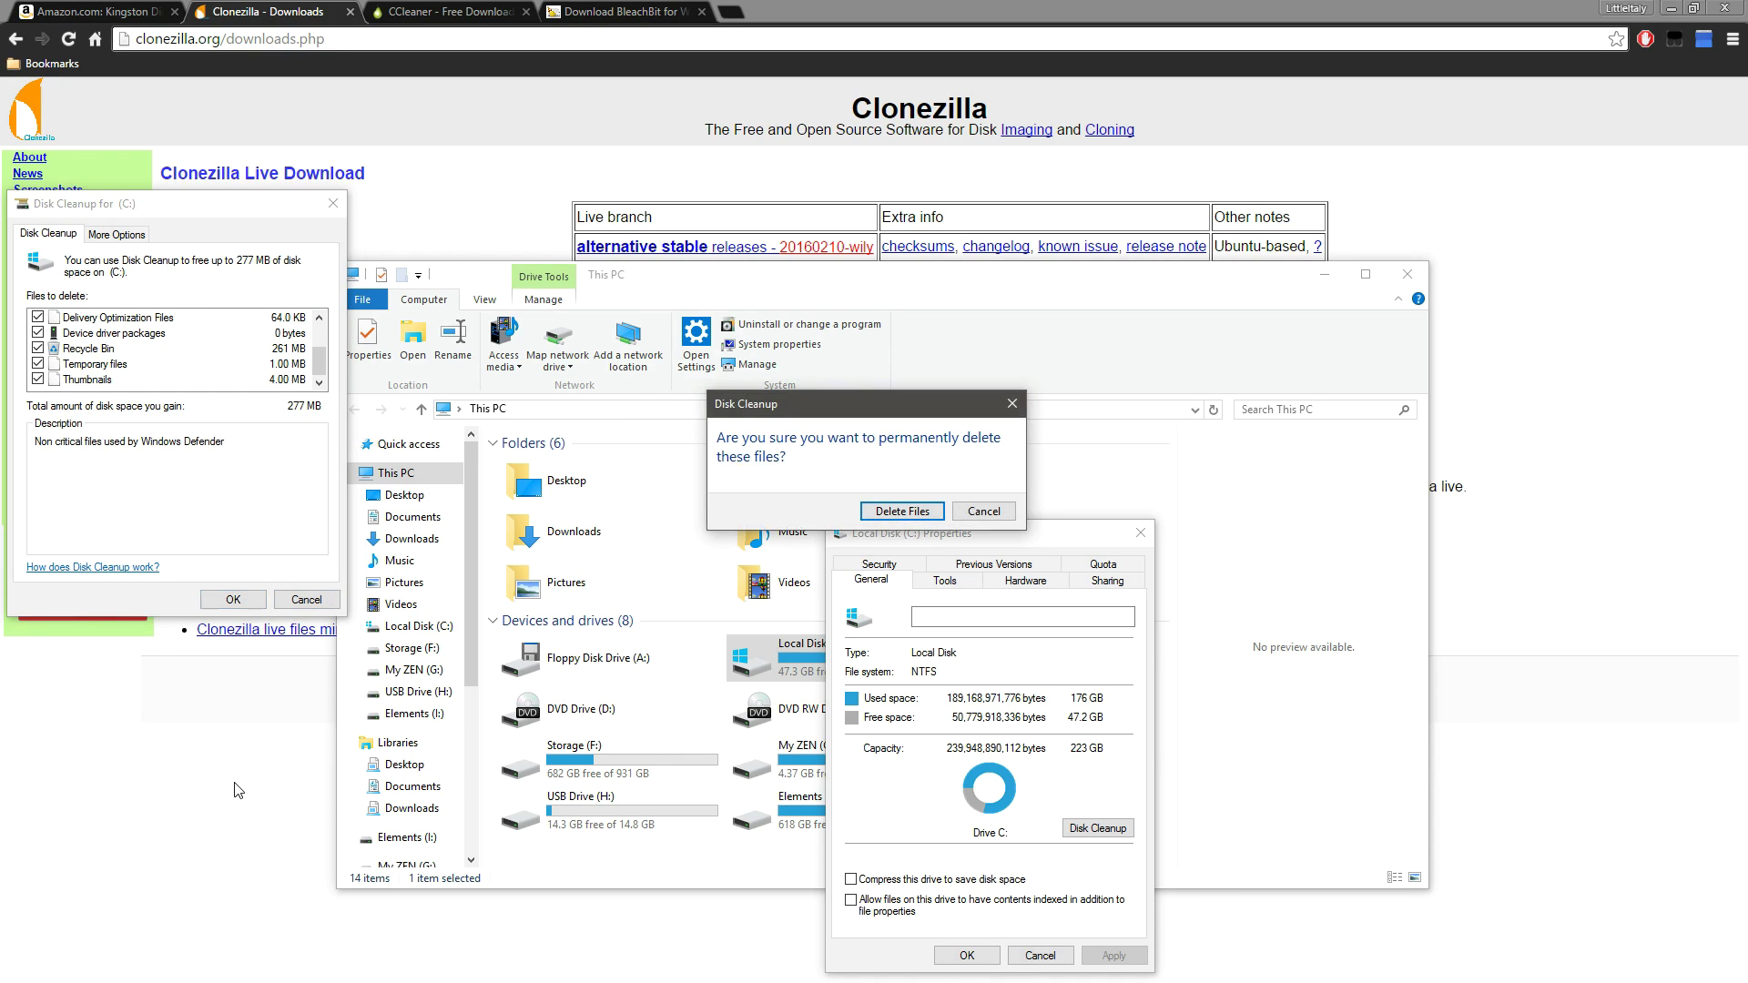
left_click(860, 511)
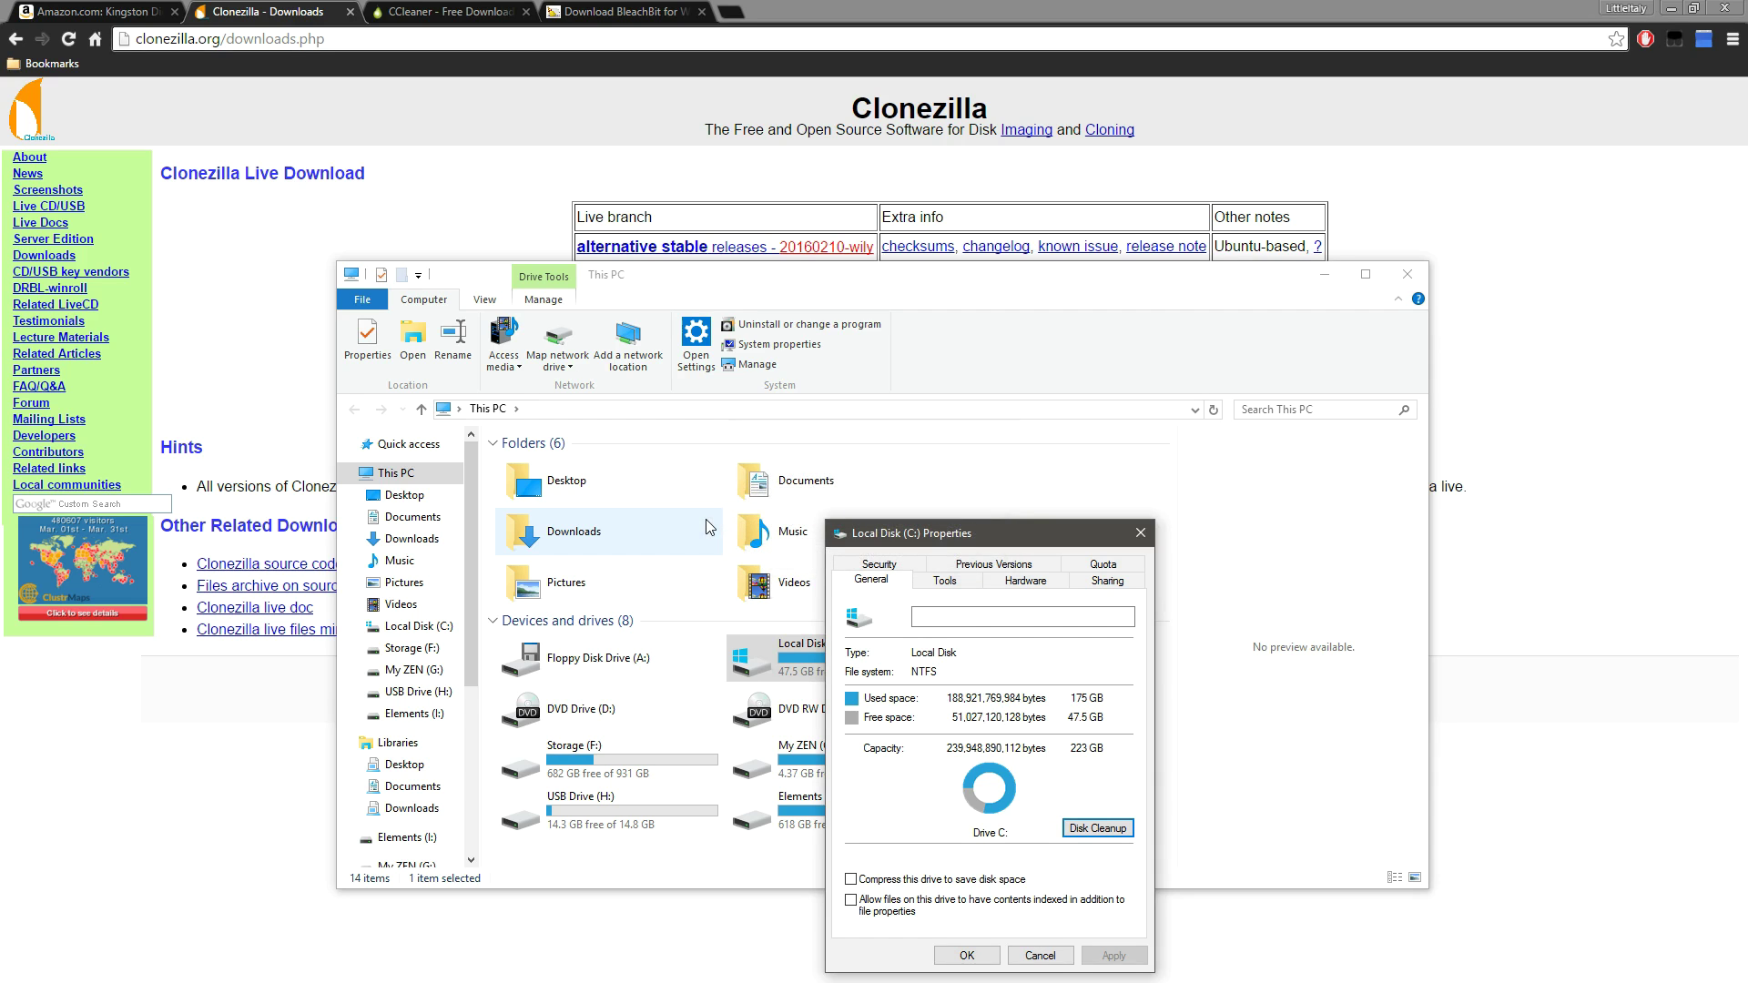
left_click(966, 955)
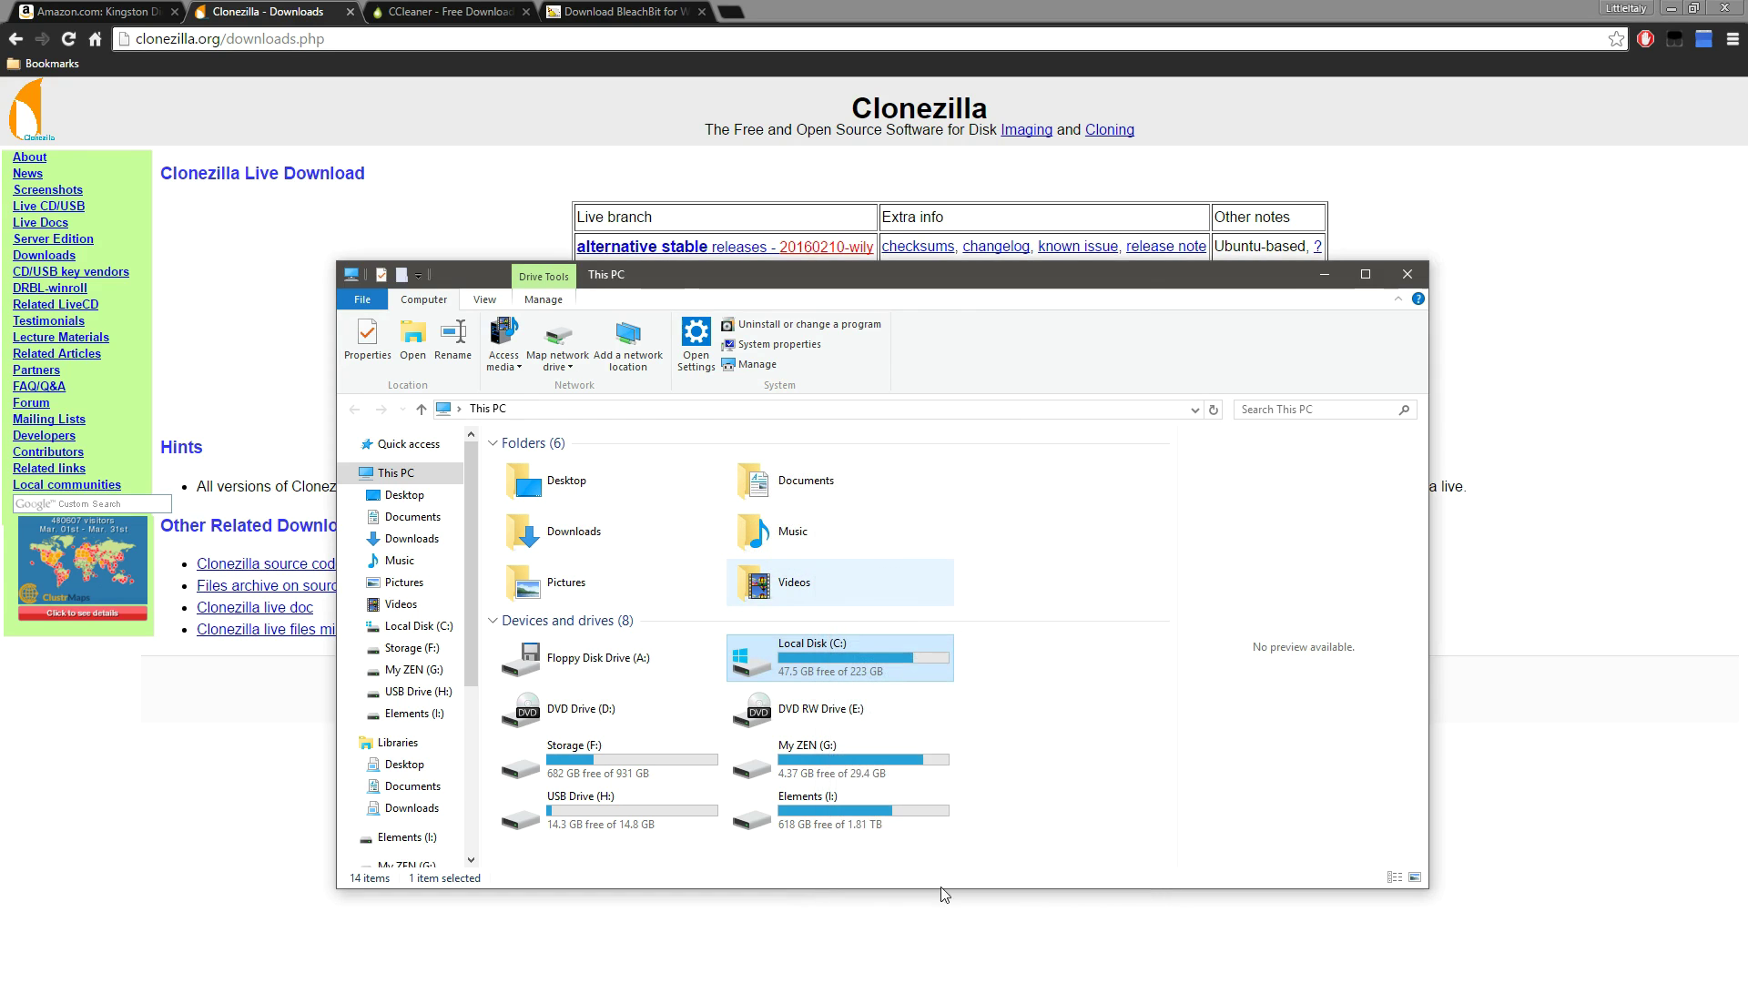
- Close This PC and view the portable builds section of the CCleaner v5.16.5551 download page
left_click(1406, 275)
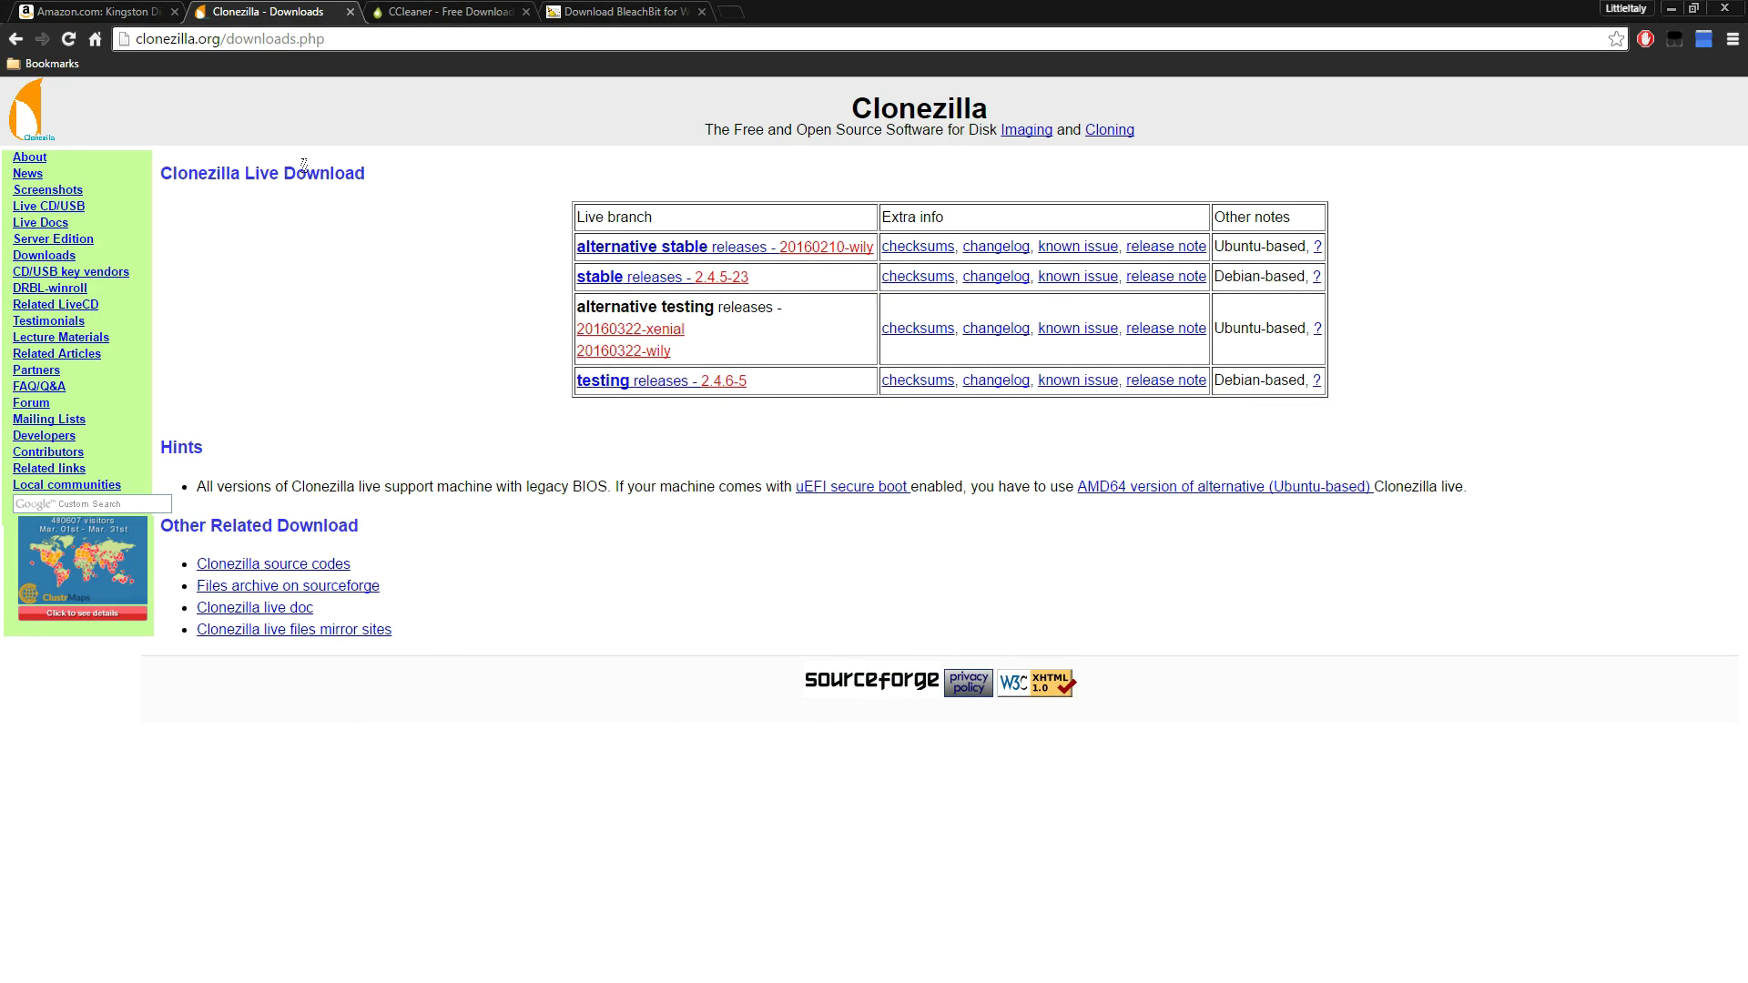
left_click(444, 12)
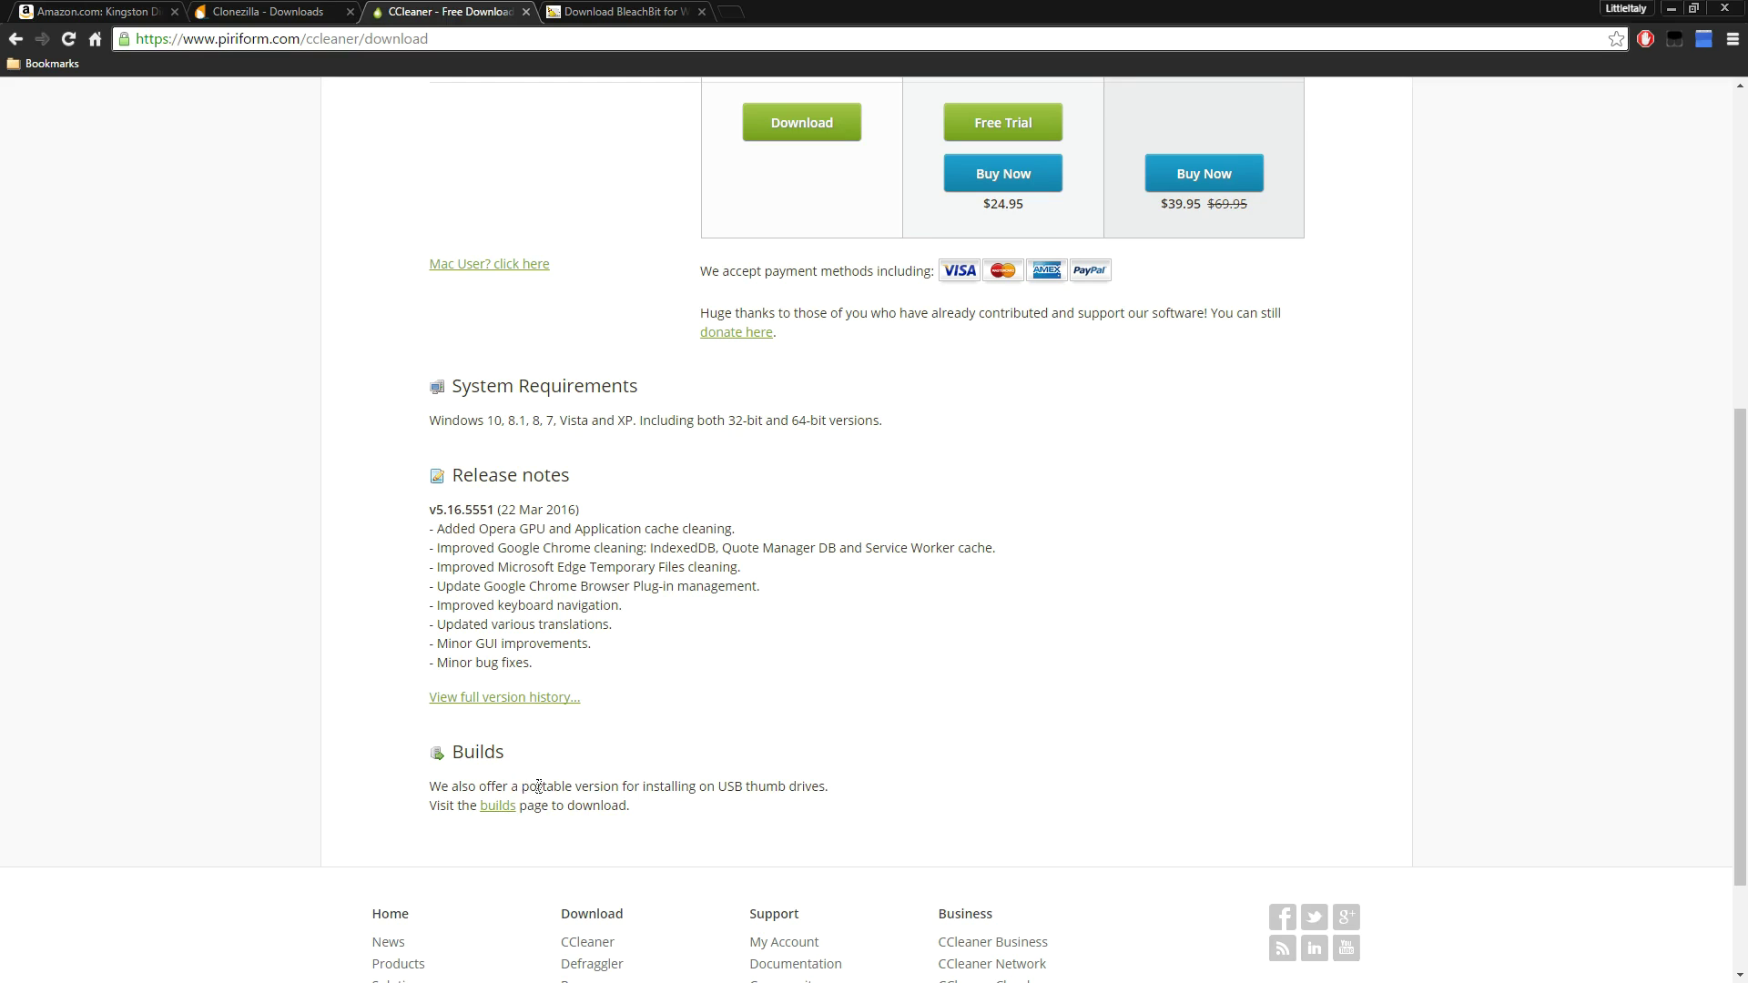
left_click_drag(521, 786, 760, 833)
left_click(724, 825)
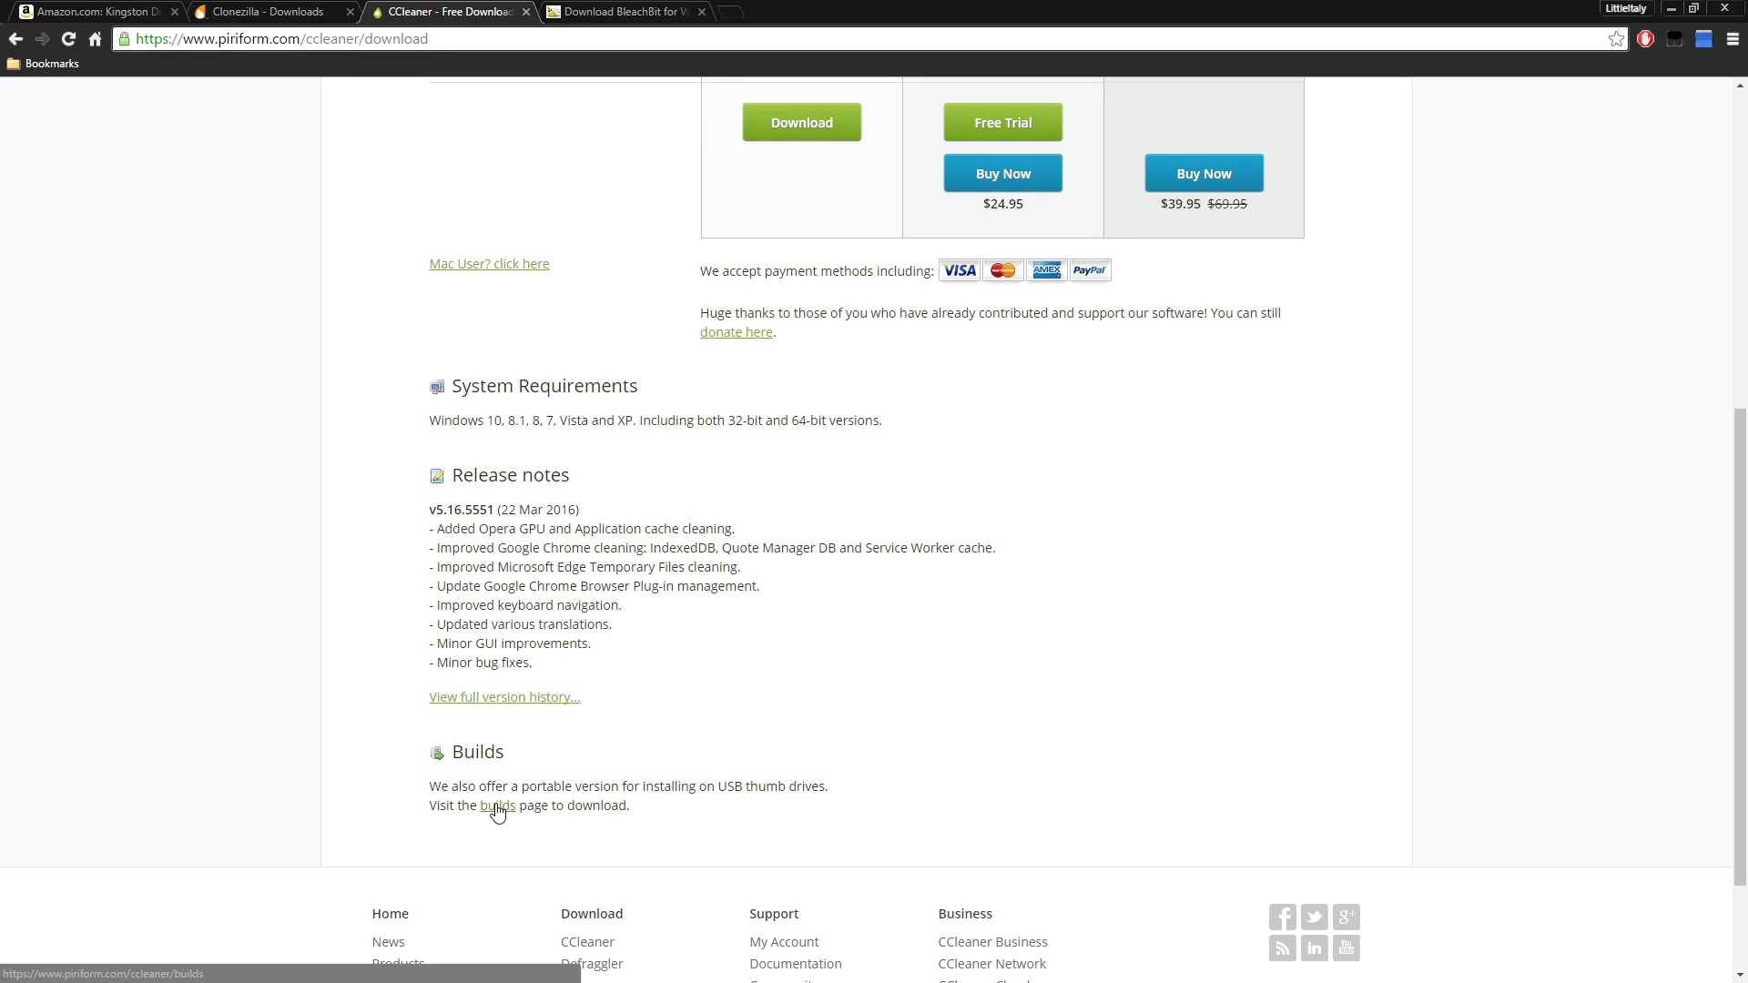
- Switch to the BleachBit for Windows download page offering the version 1.10 builds
left_click(581, 19)
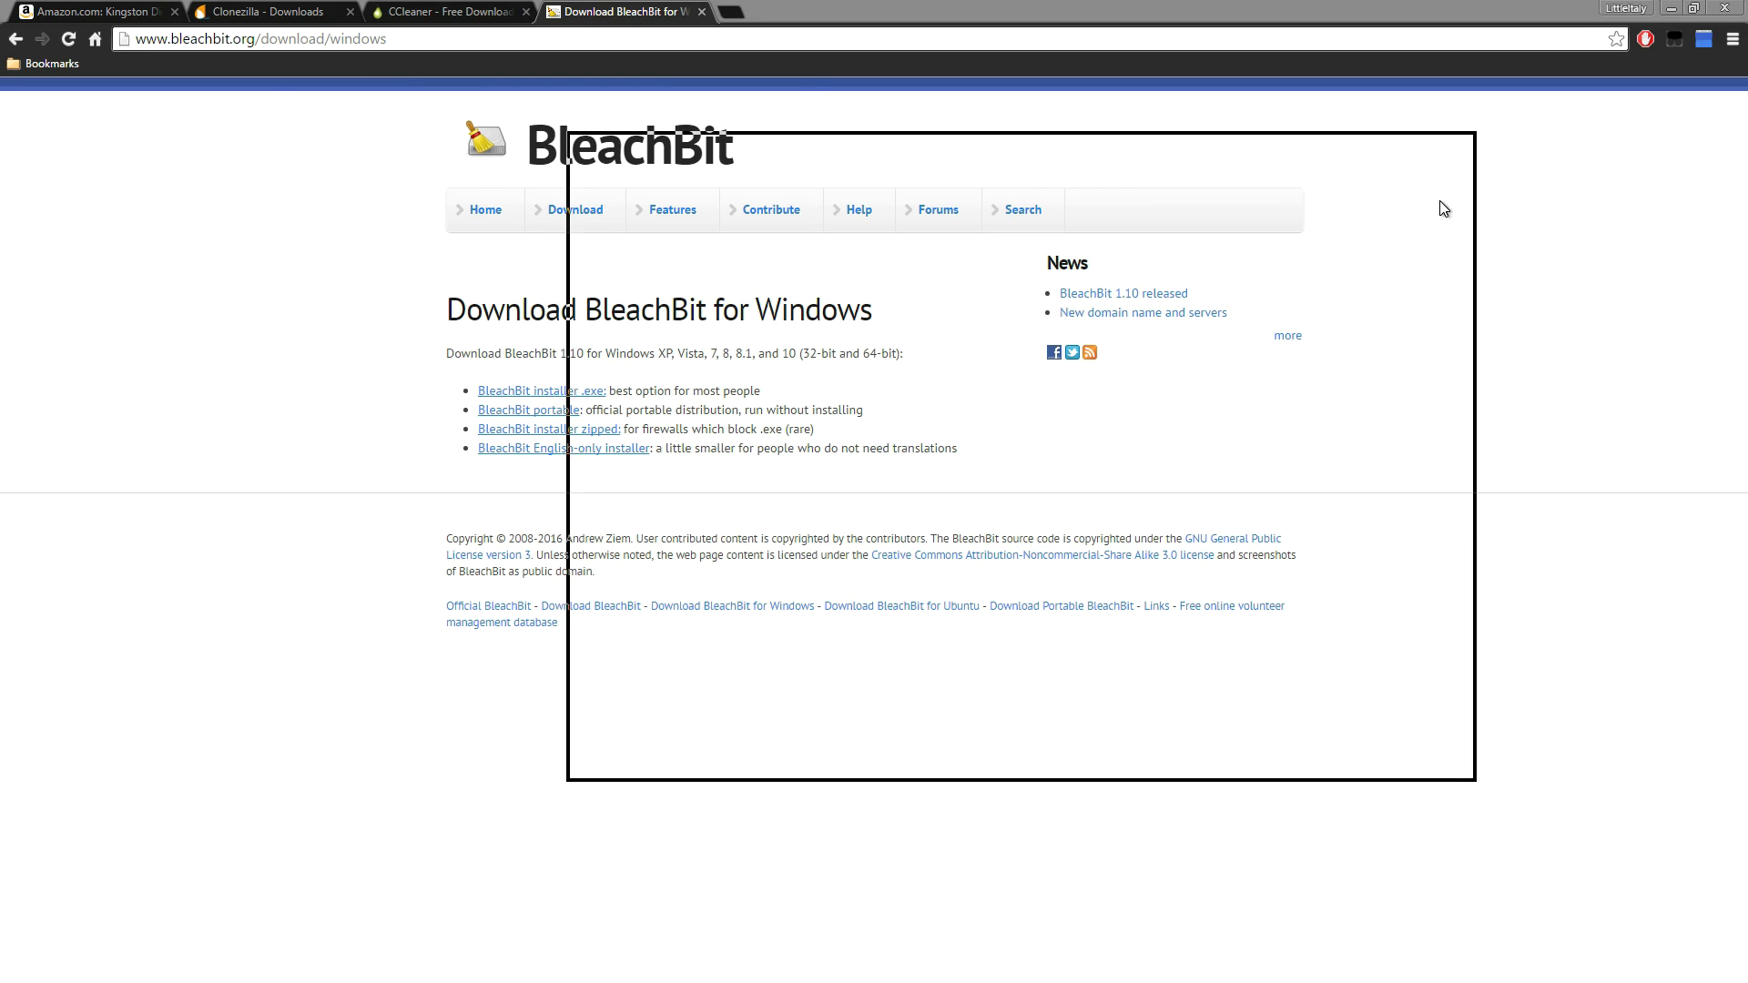
- Open Disk Management and select the 931.06 GB Storage (F:) volume in the list and disk map
left_click(528, 407)
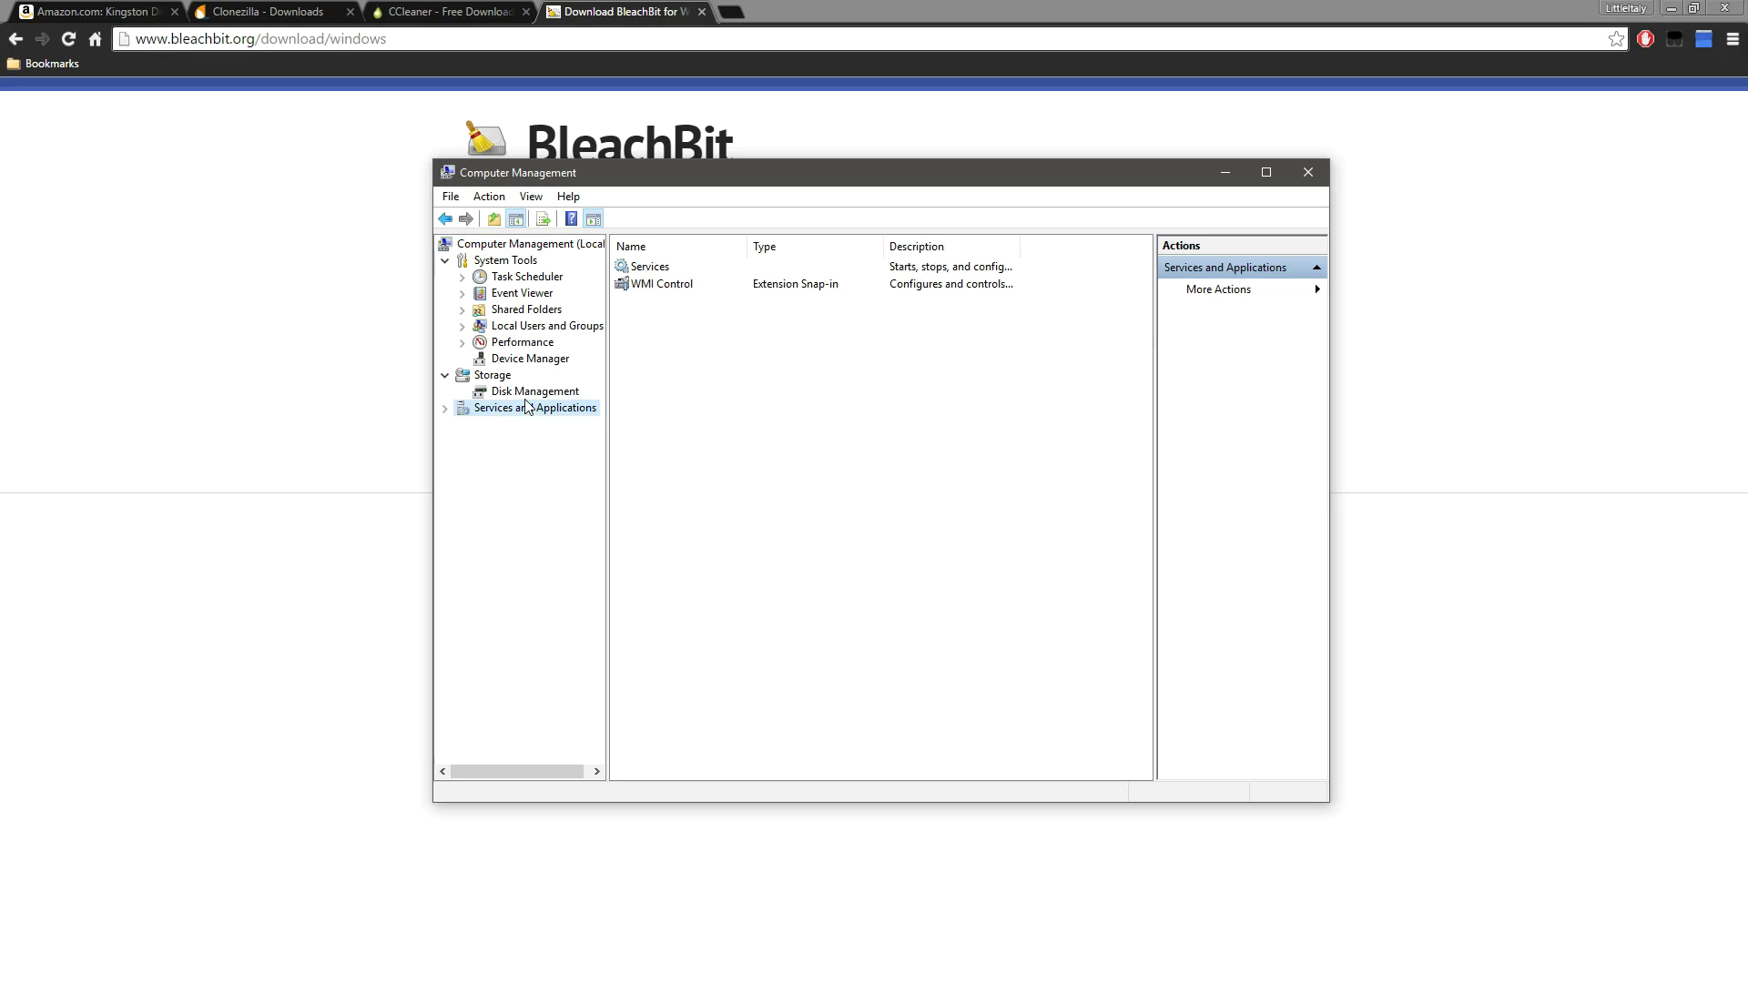
left_click(525, 394)
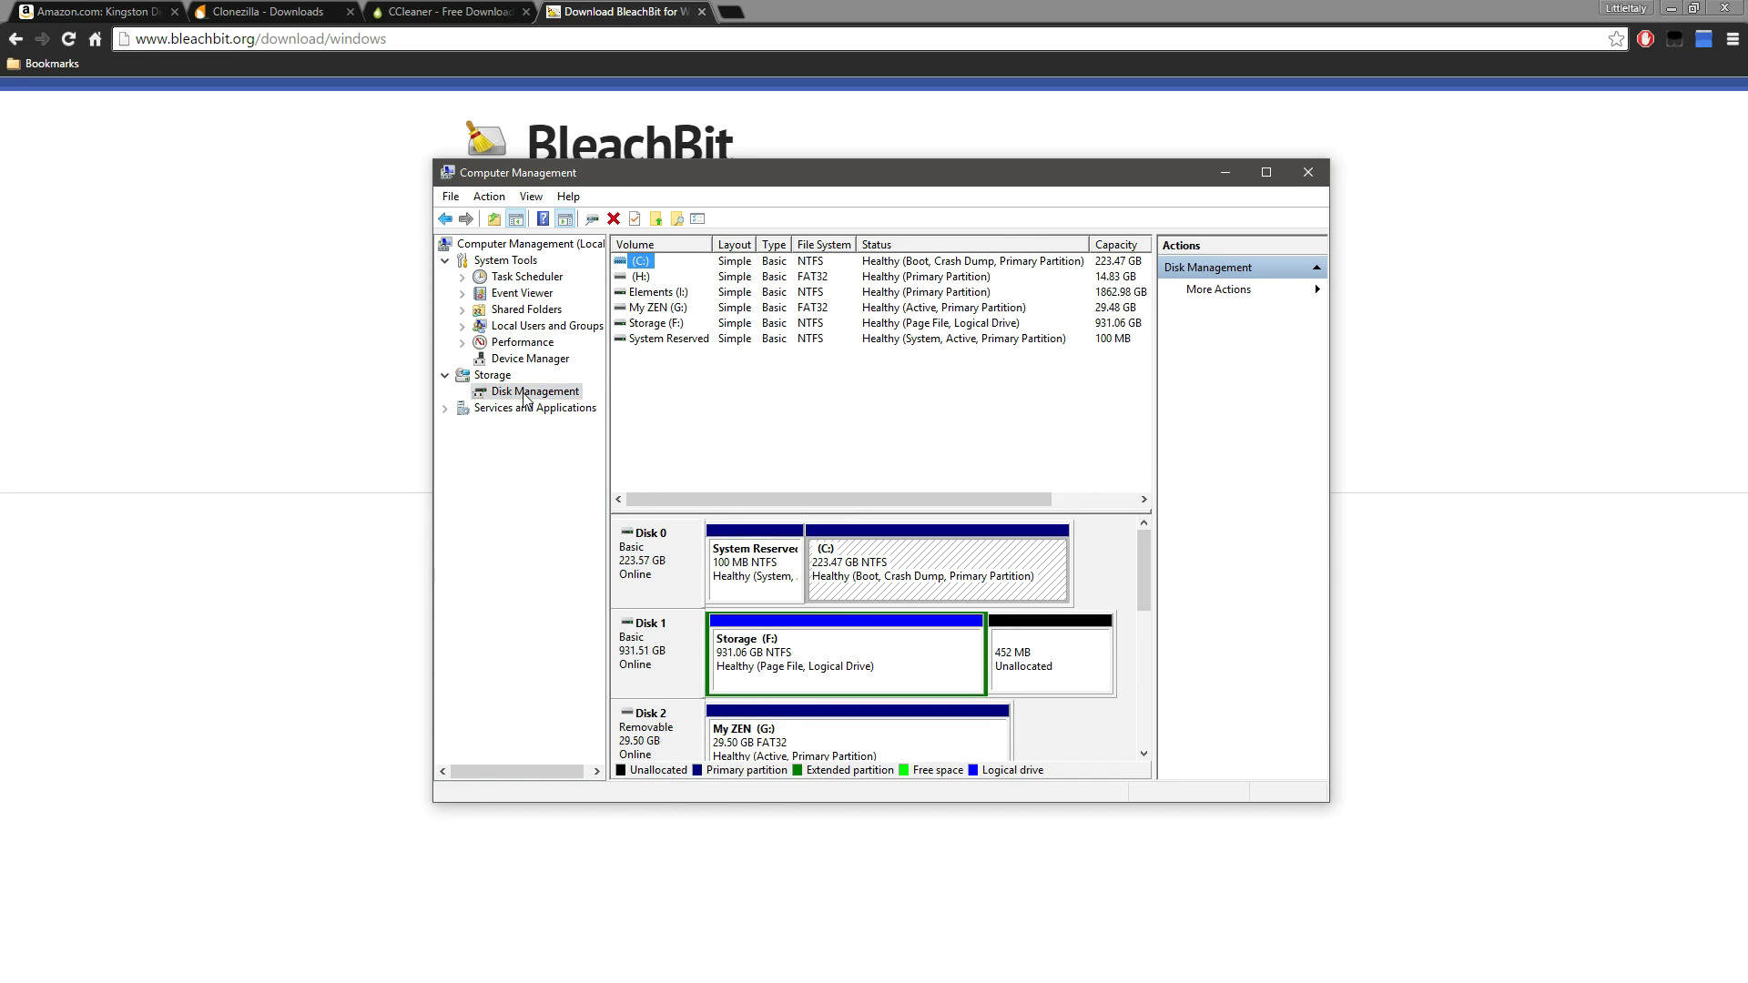
left_click(1145, 608)
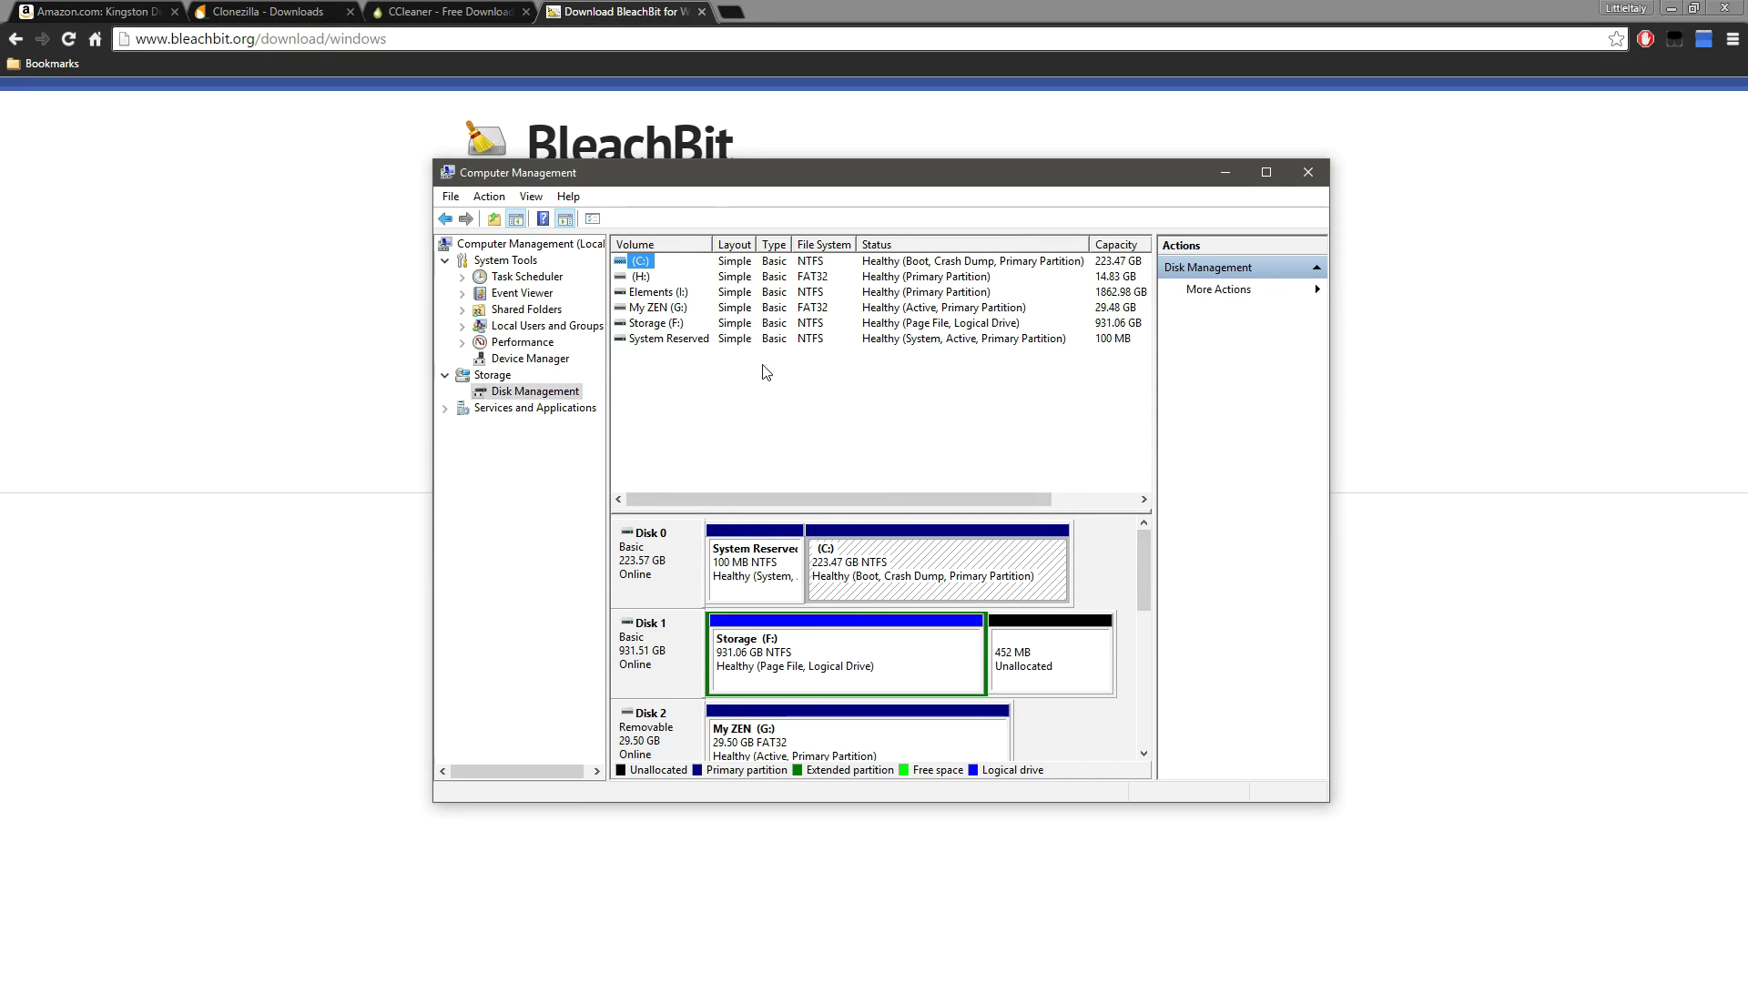
left_click(666, 324)
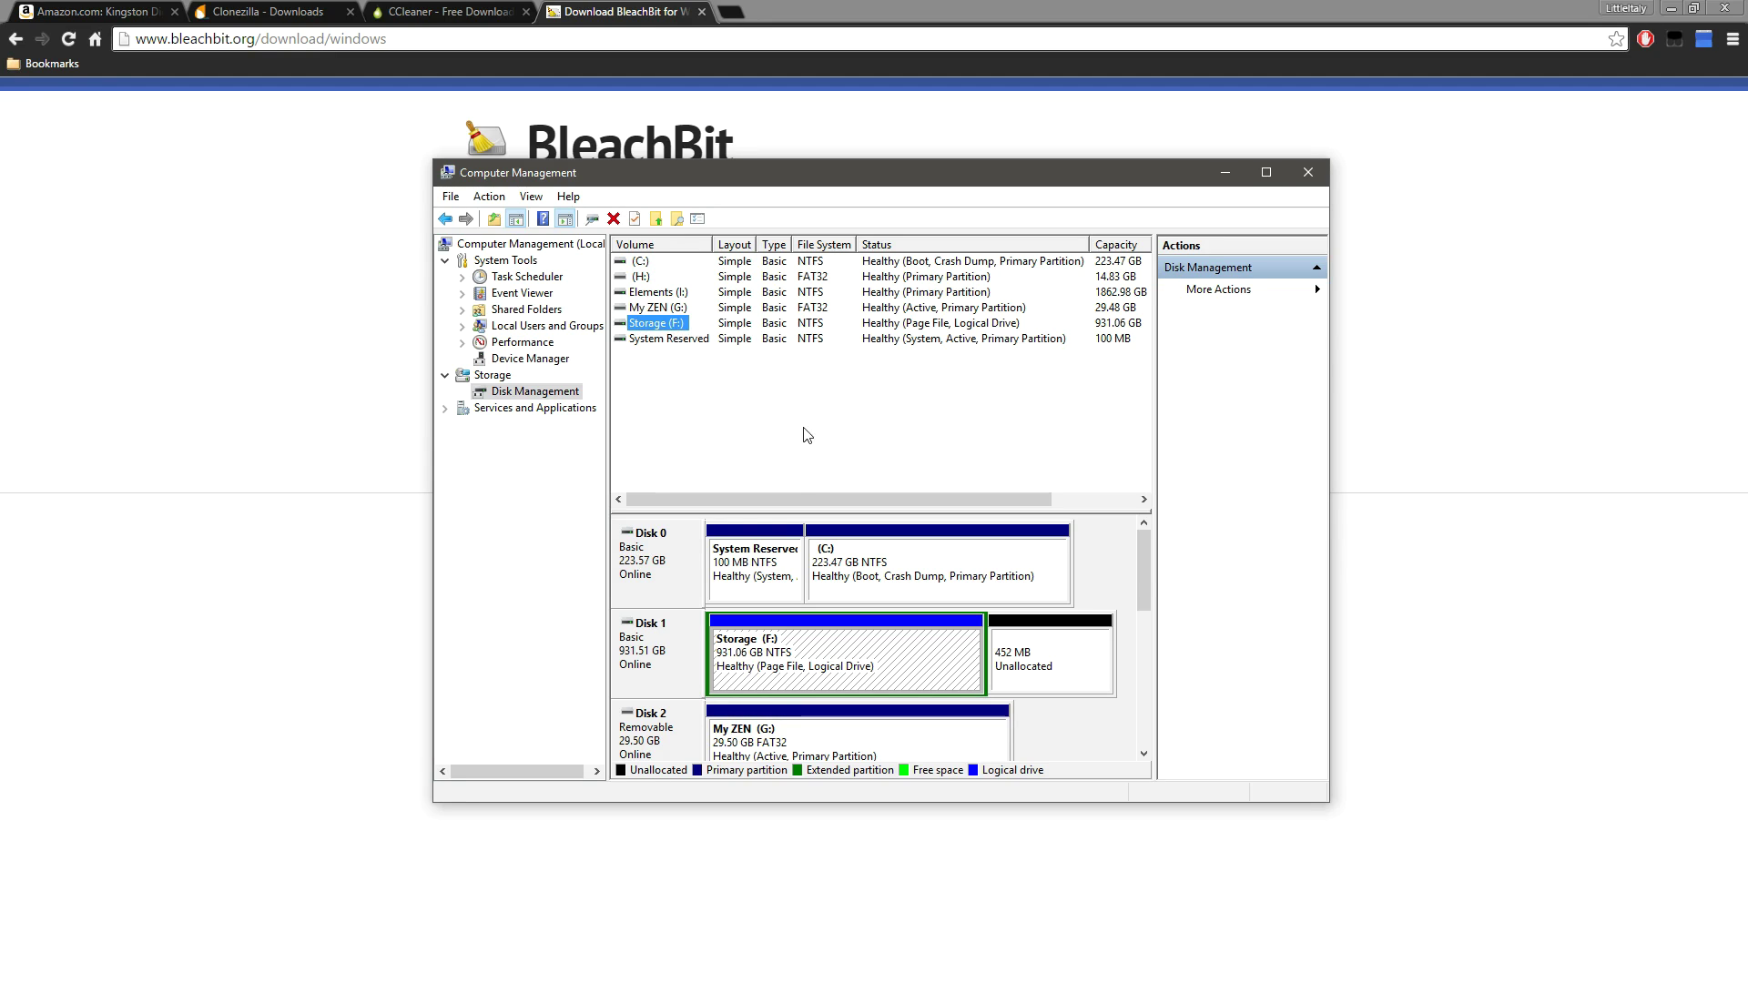
left_click(768, 650)
right_click(771, 630)
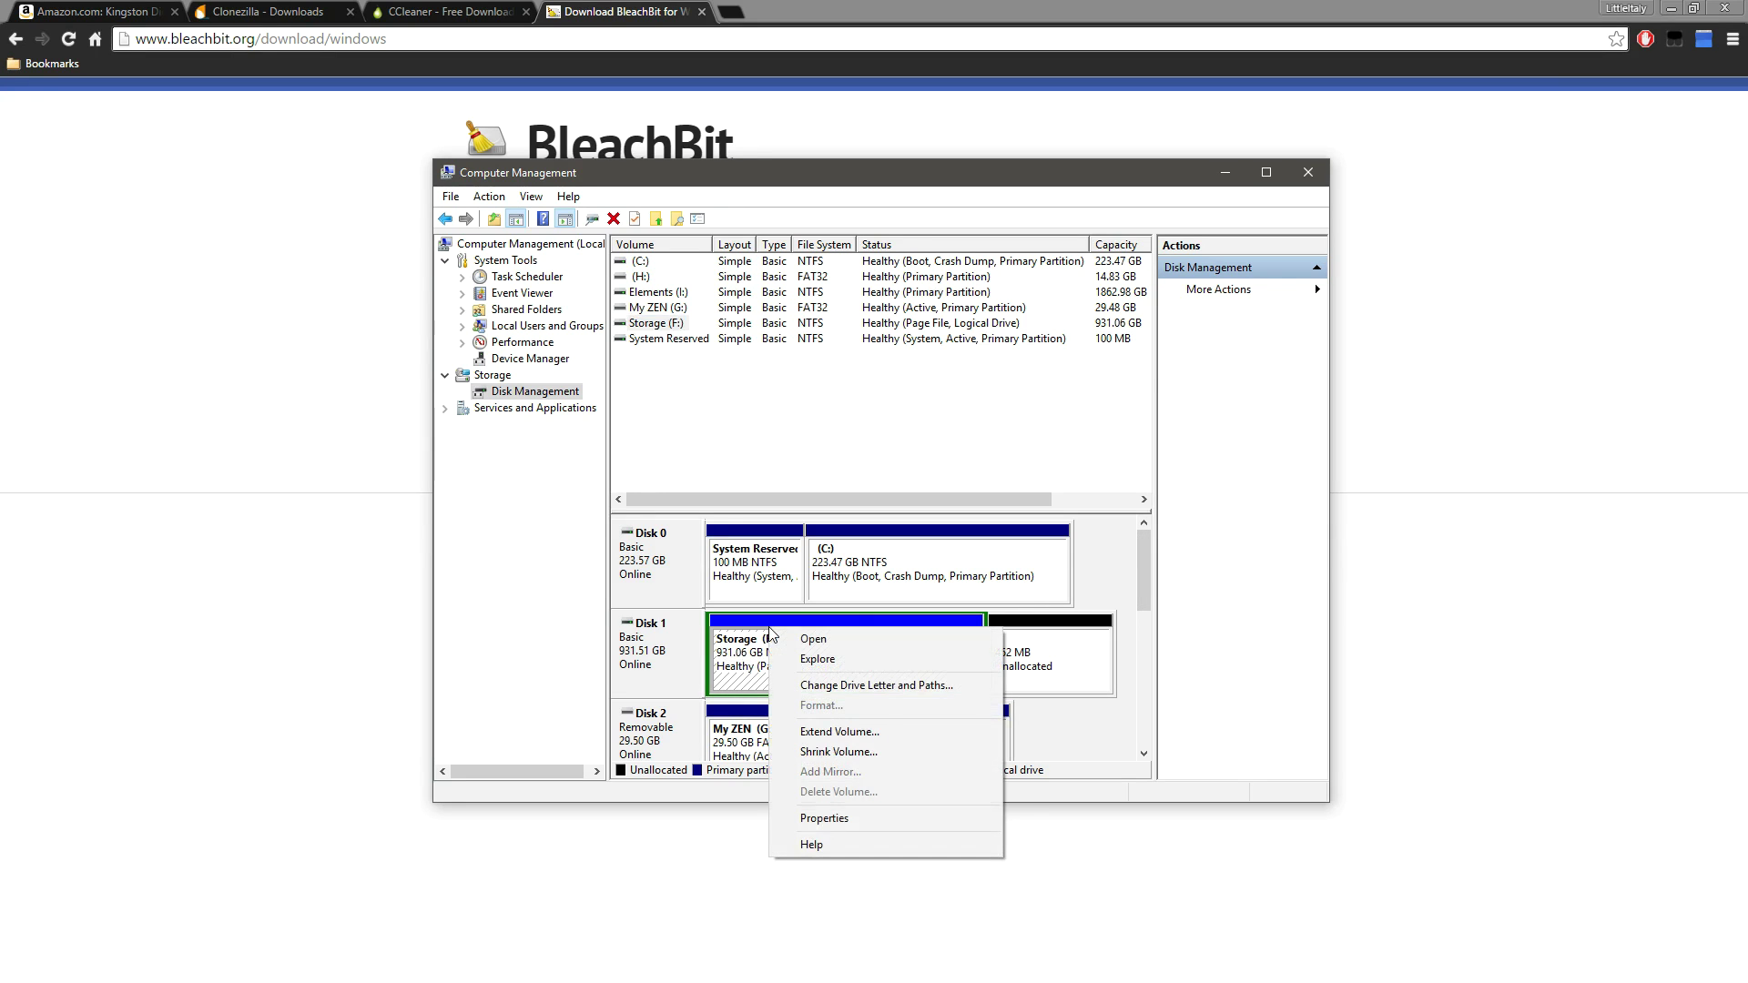
left_click(839, 752)
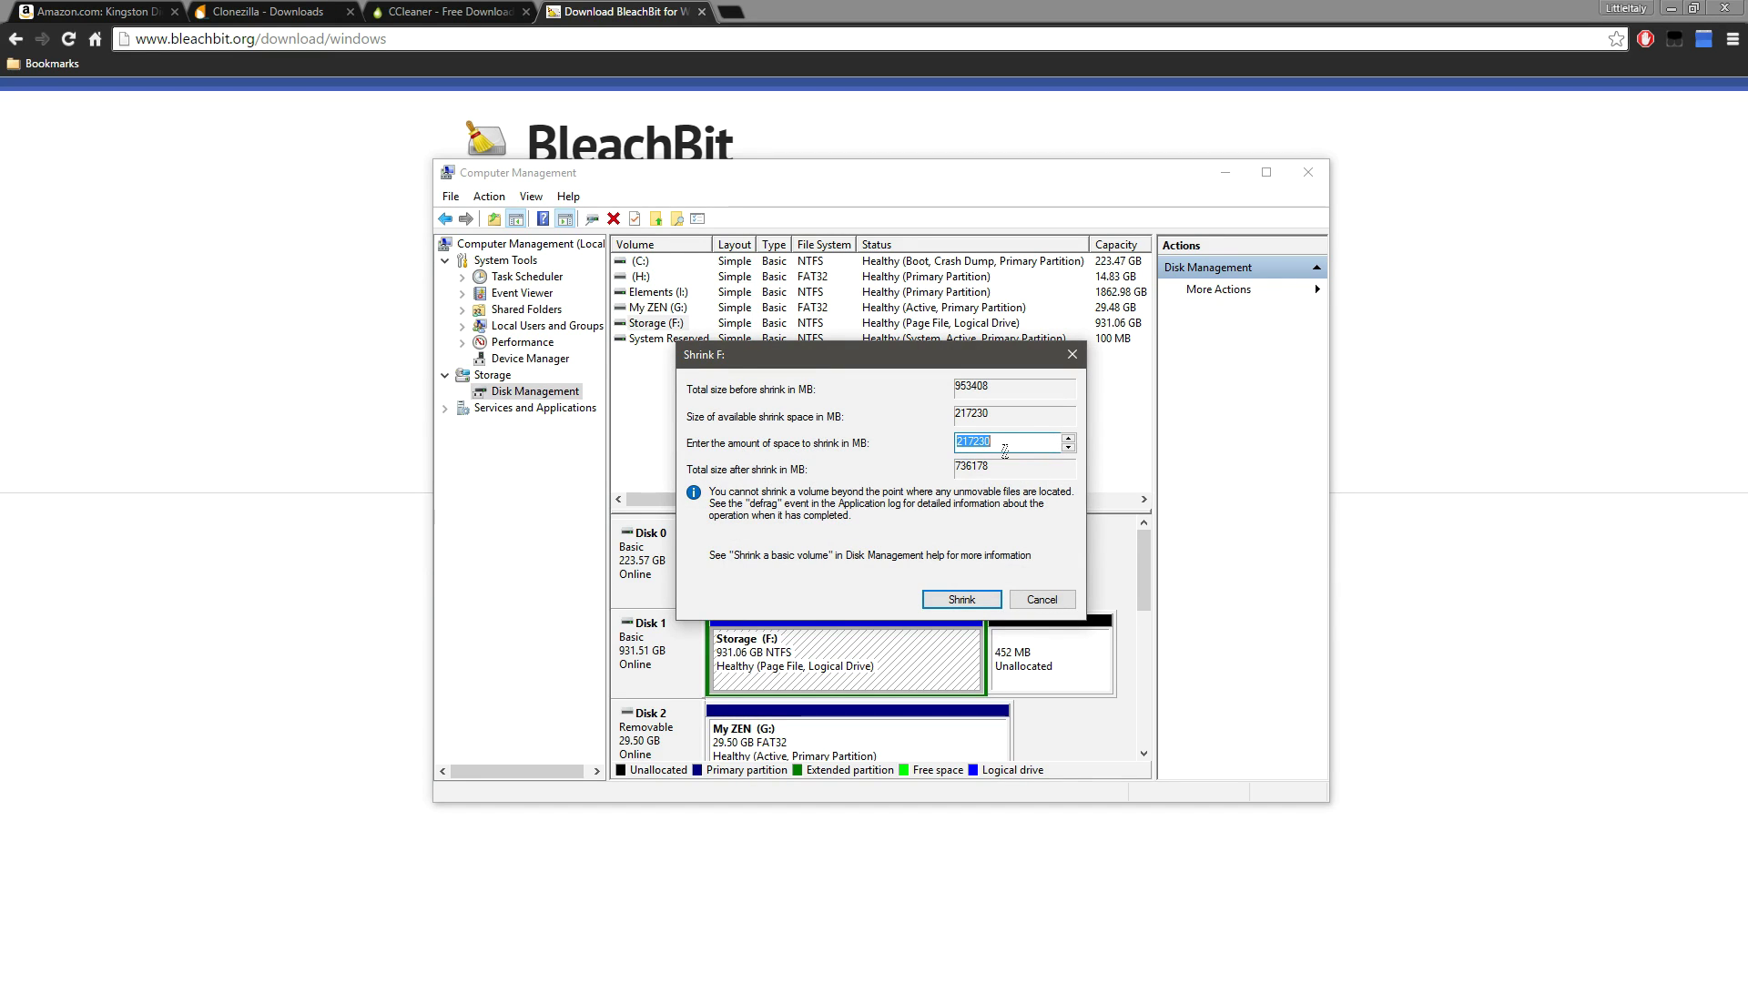
left_click(1018, 445)
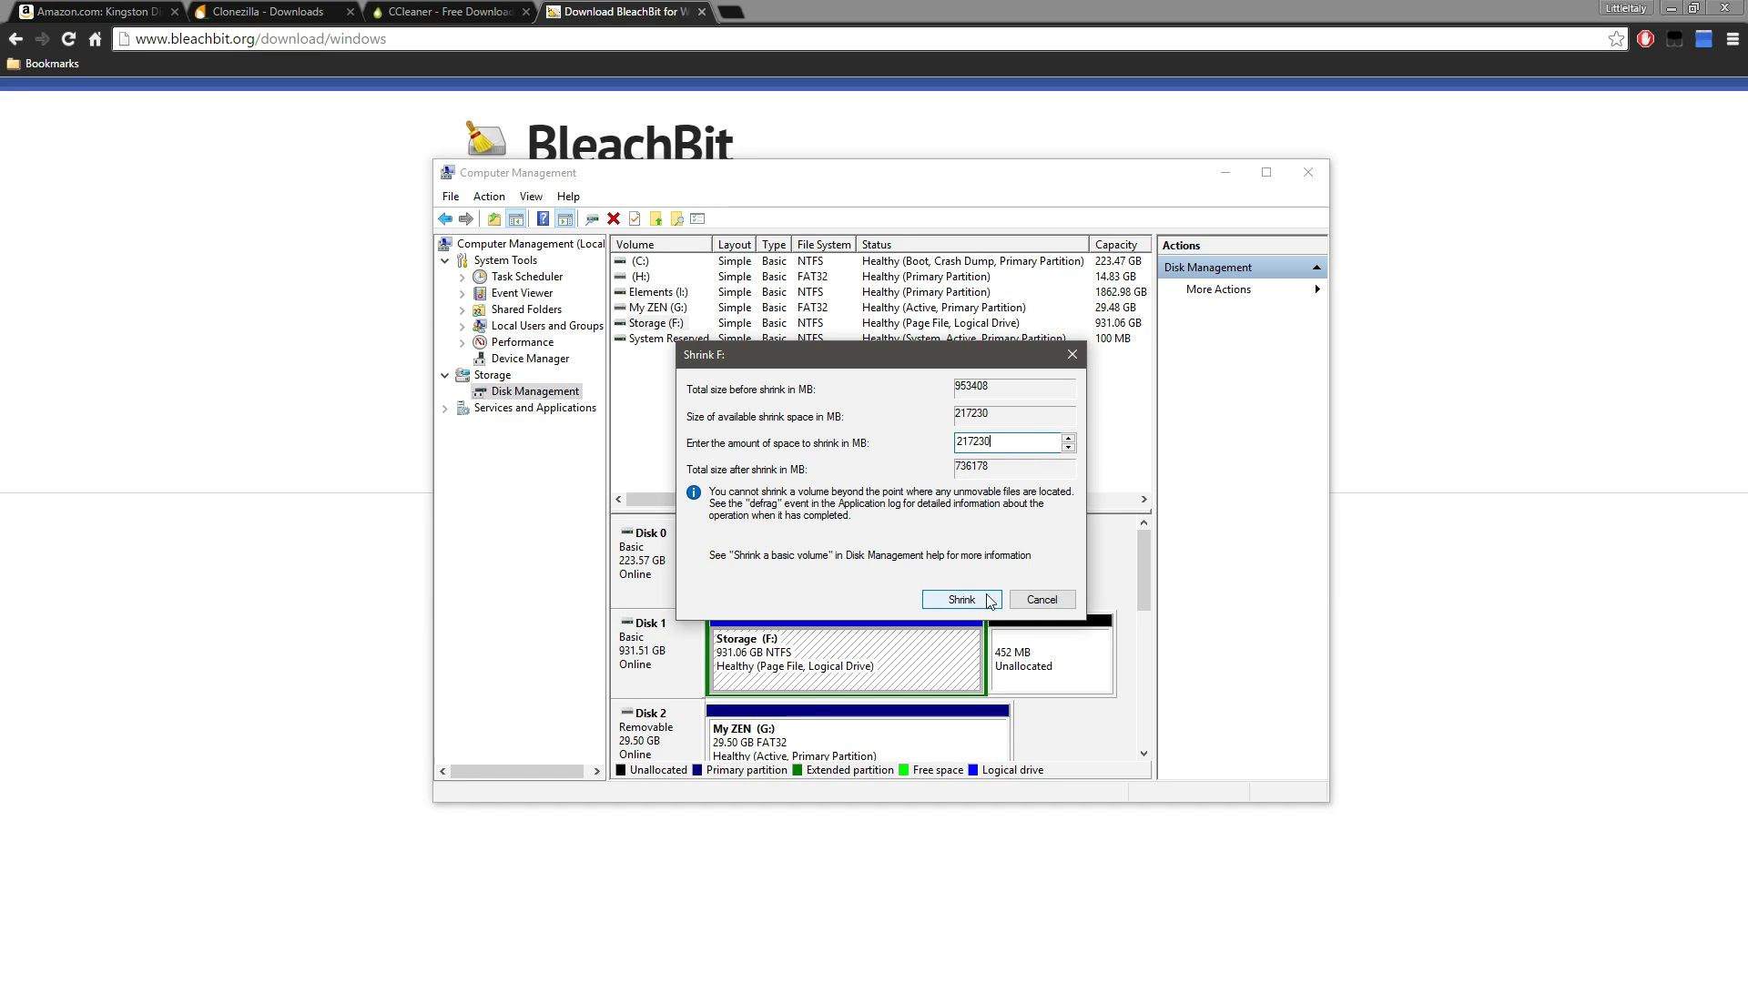
left_click(1047, 603)
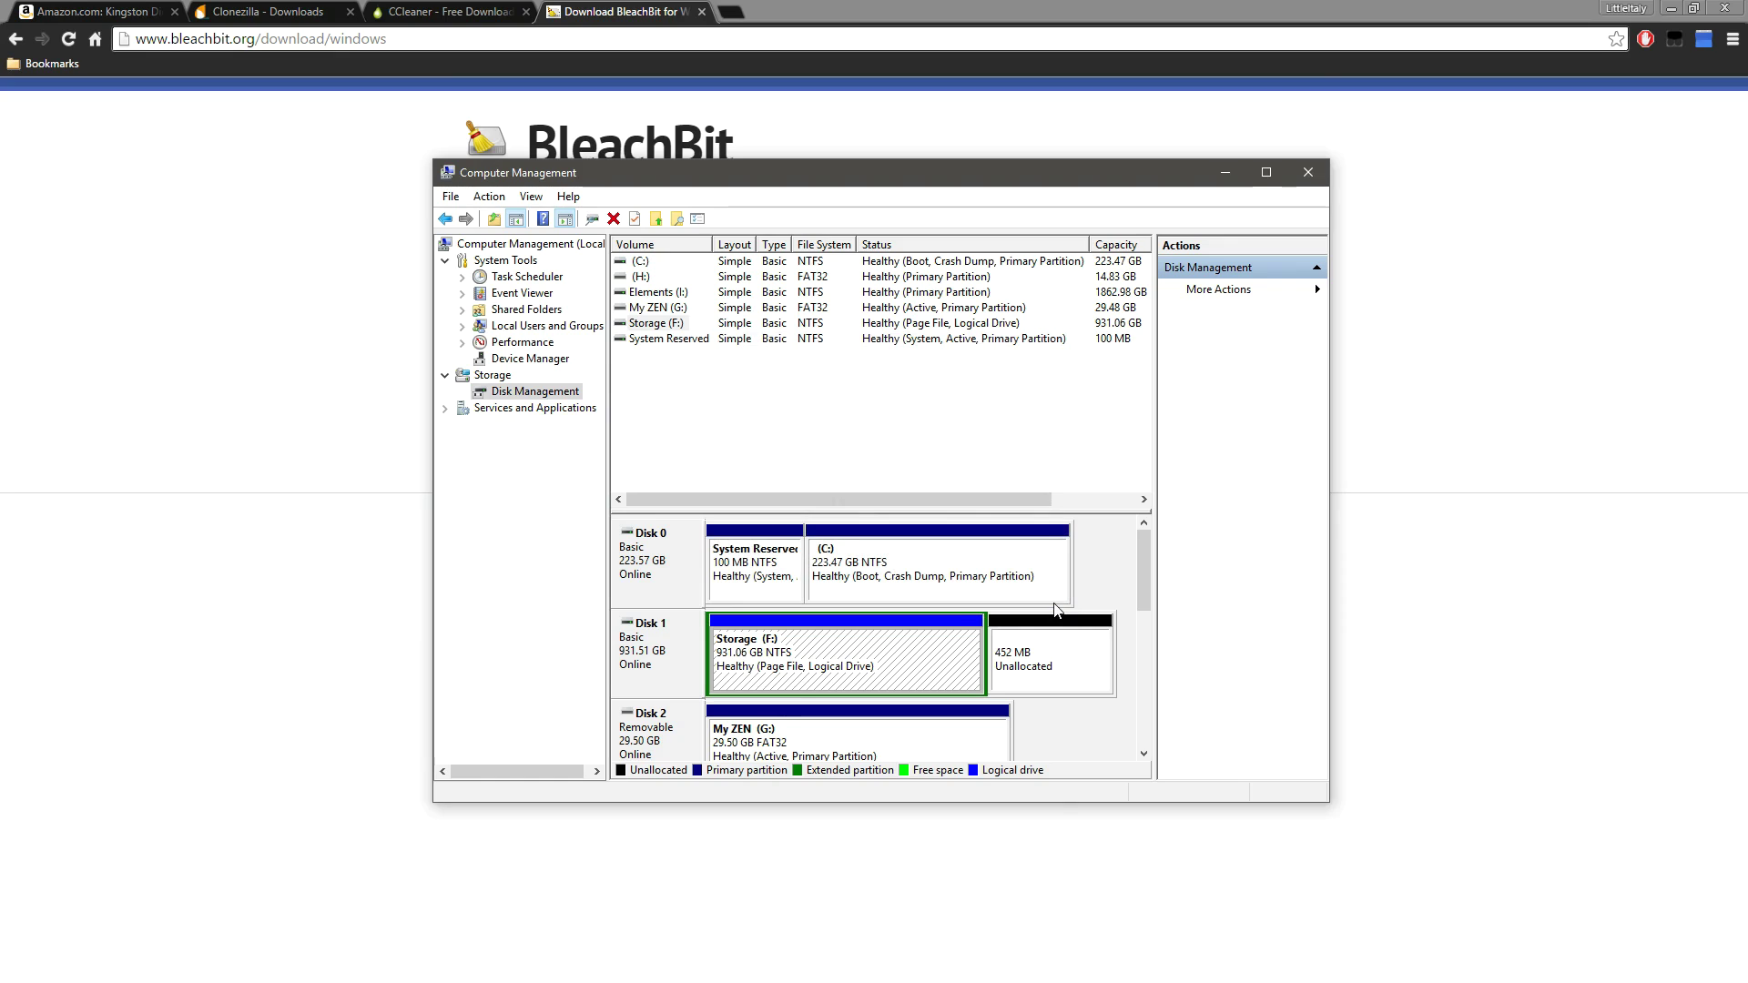
- Check the 452 MB unallocated space's options without creating a volume, then open Storage (F:)
left_click(1060, 657)
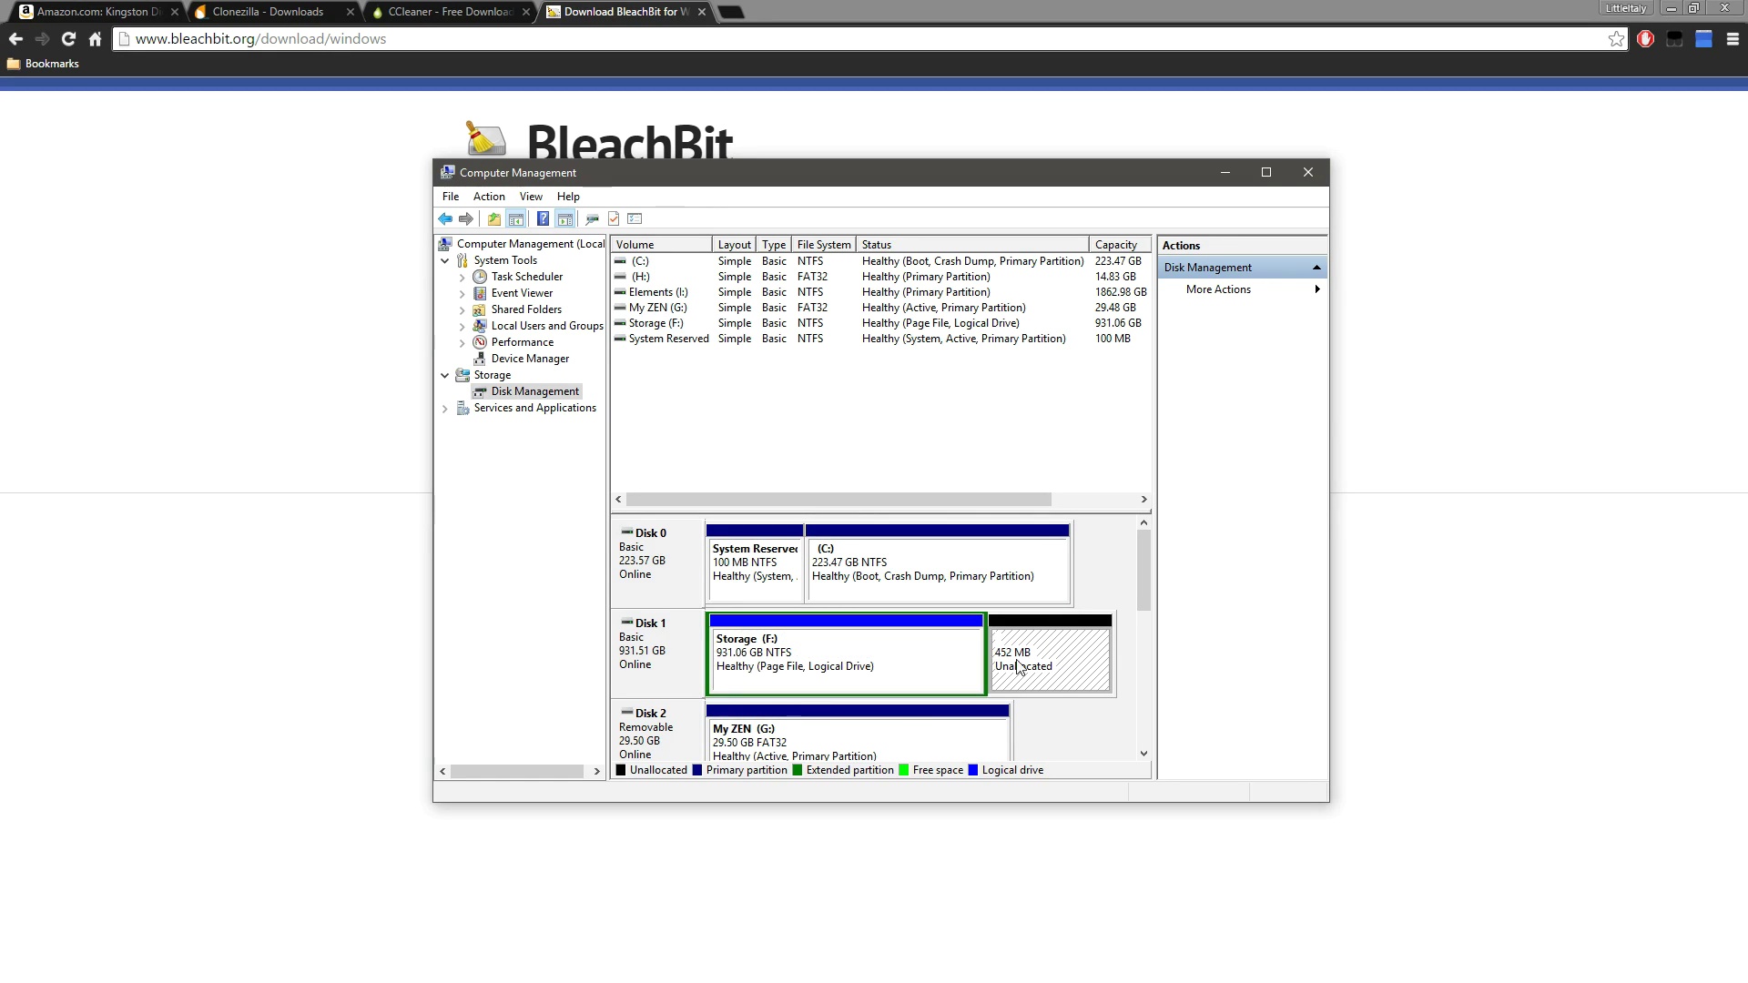
right_click(1026, 655)
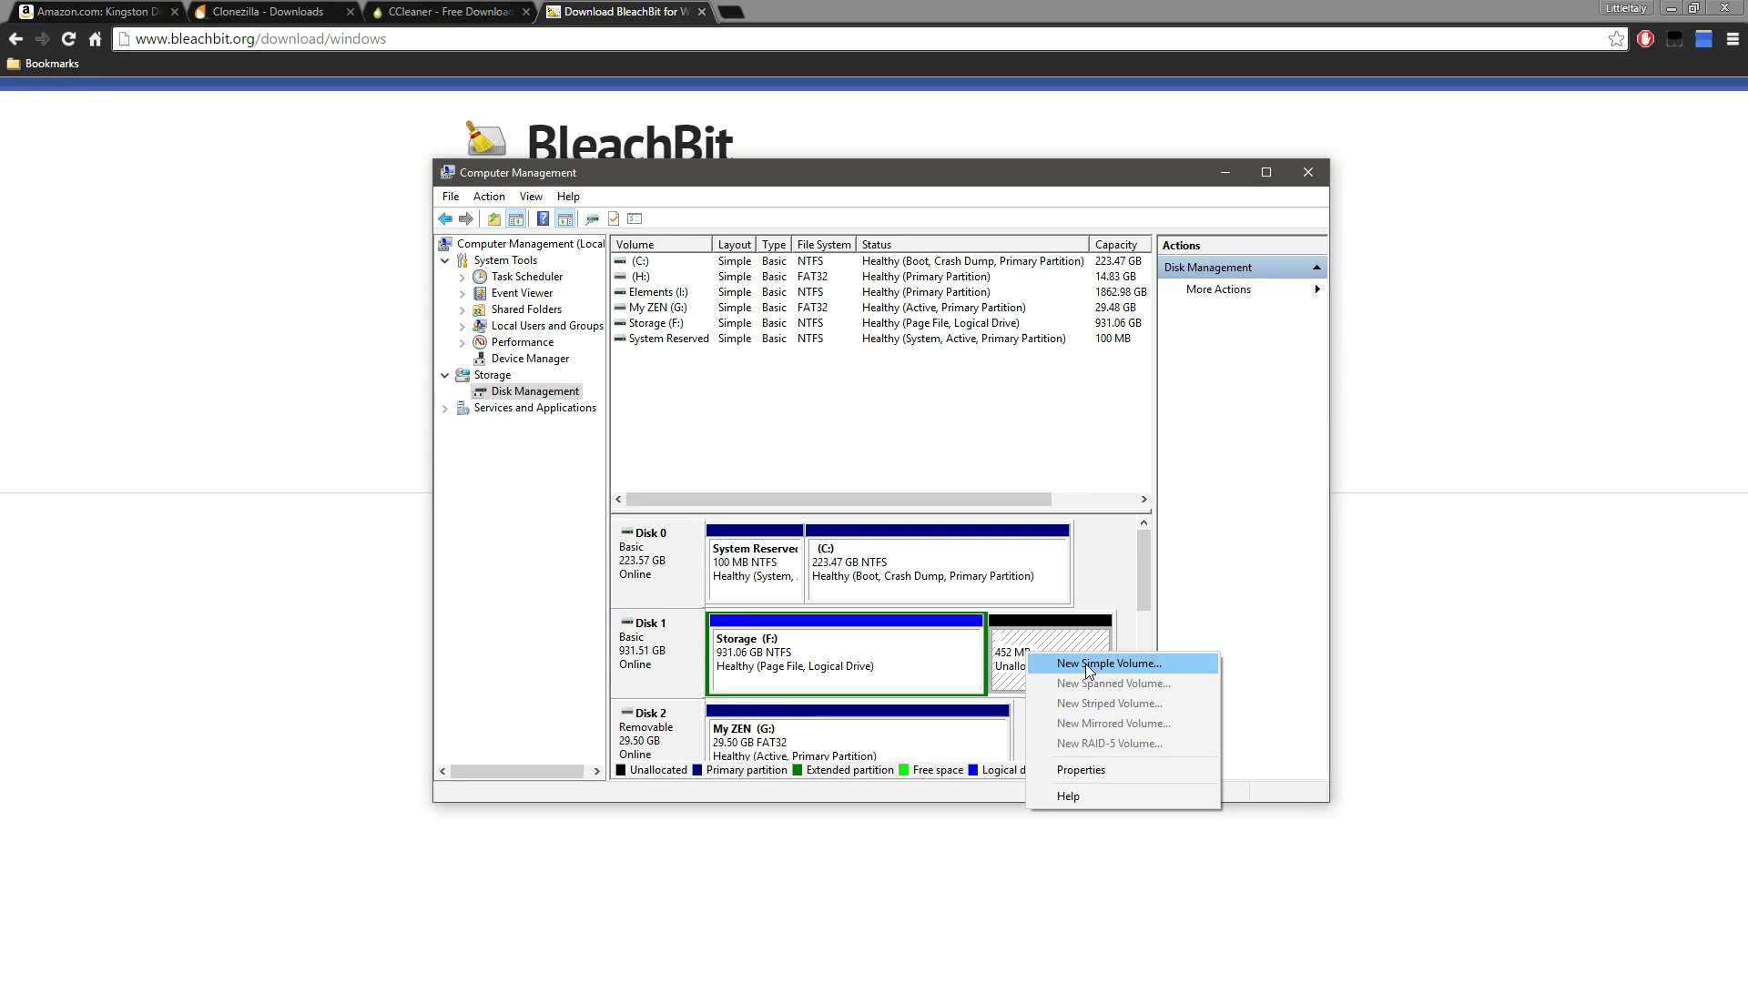
left_click(1141, 594)
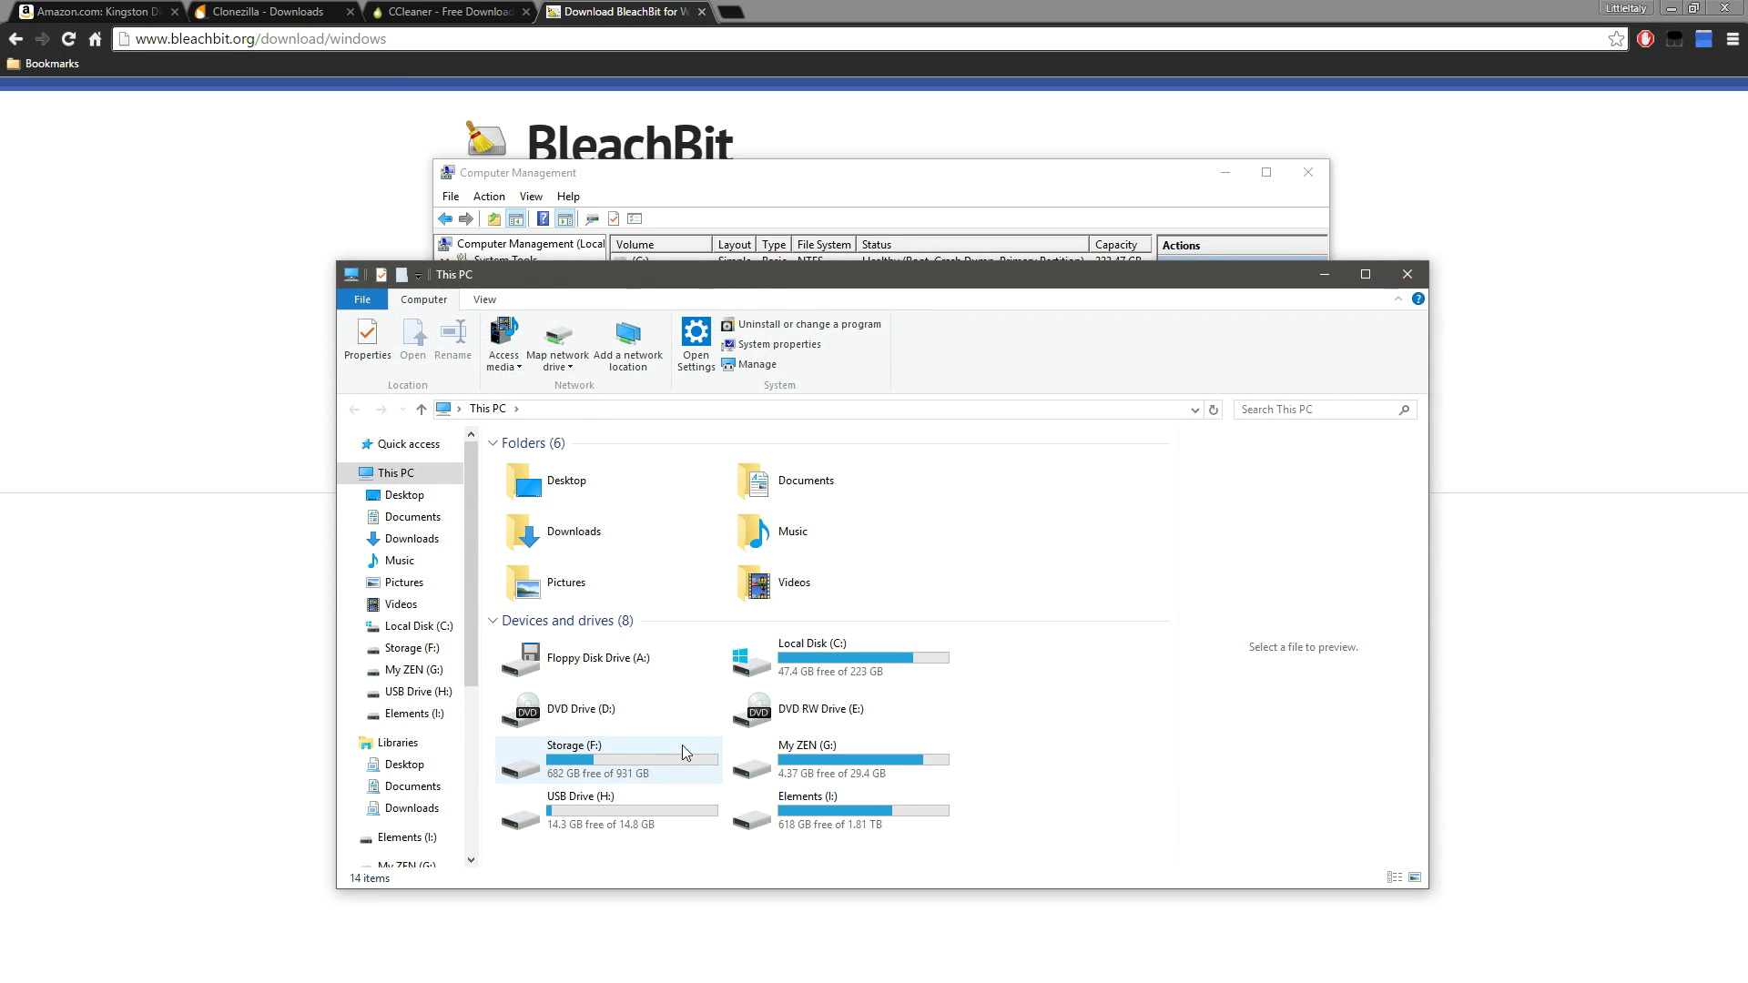
double_click(647, 756)
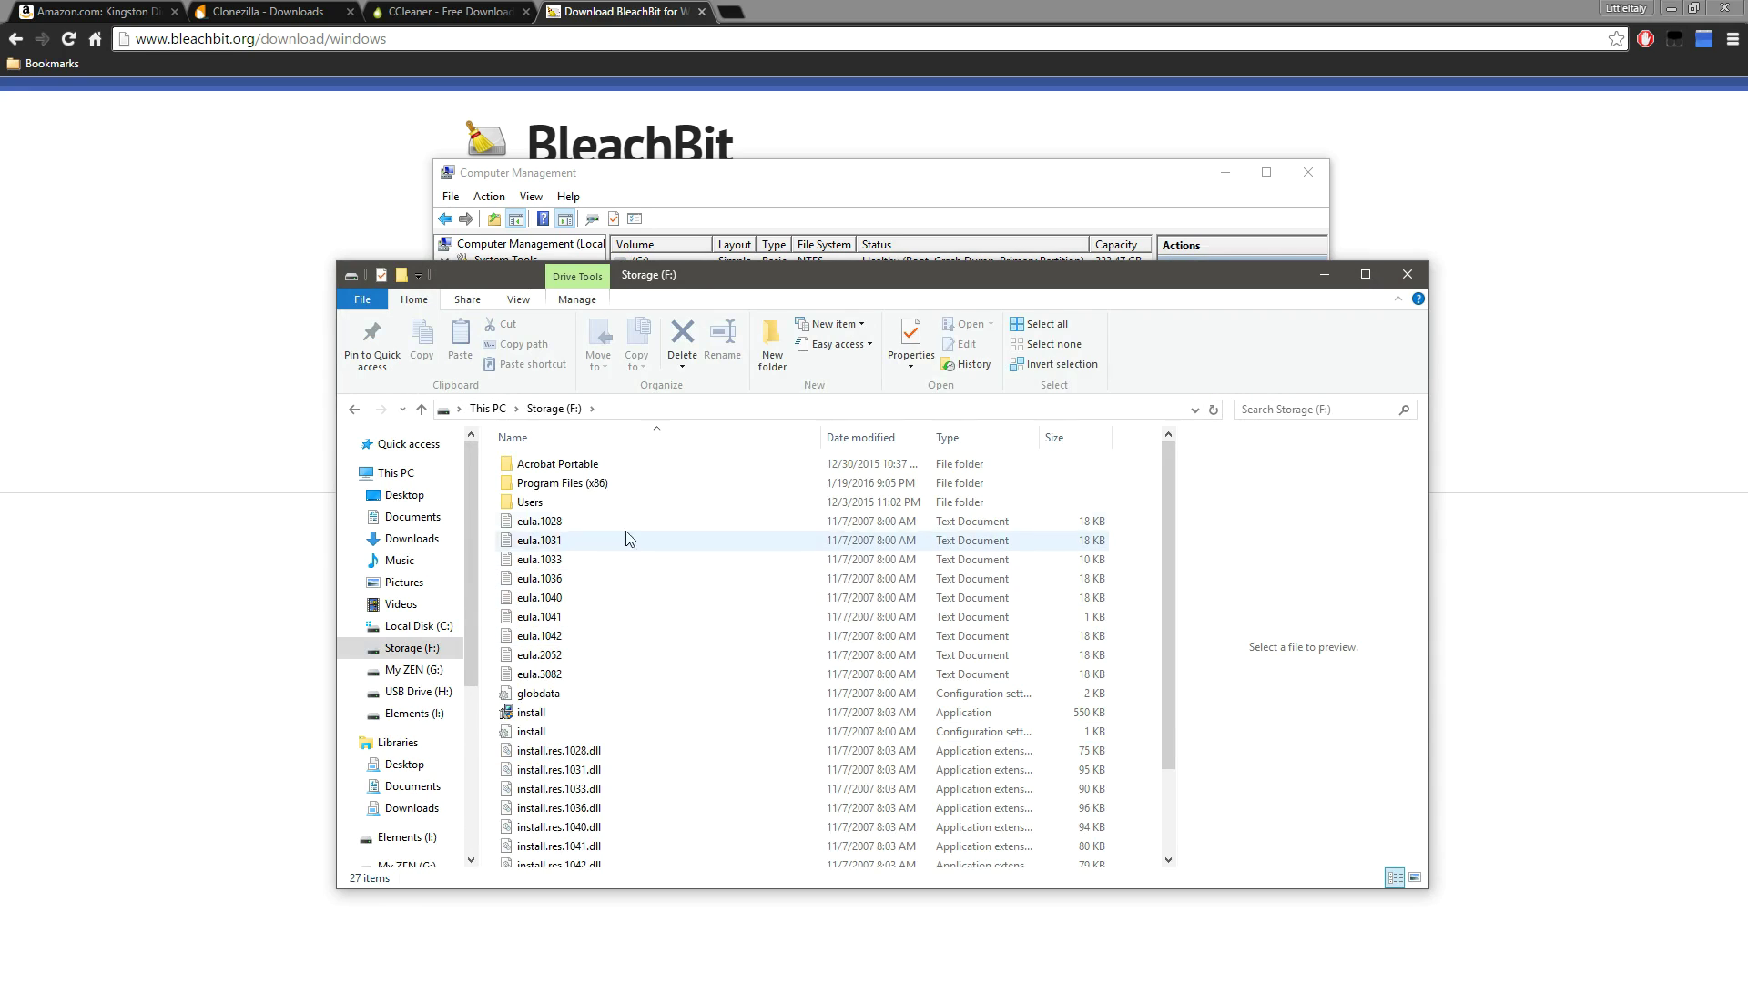
- Browse Program Files (x86) > Steam on Storage (F:) and check the SteamApps folder size
left_click_drag(679, 480, 606, 495)
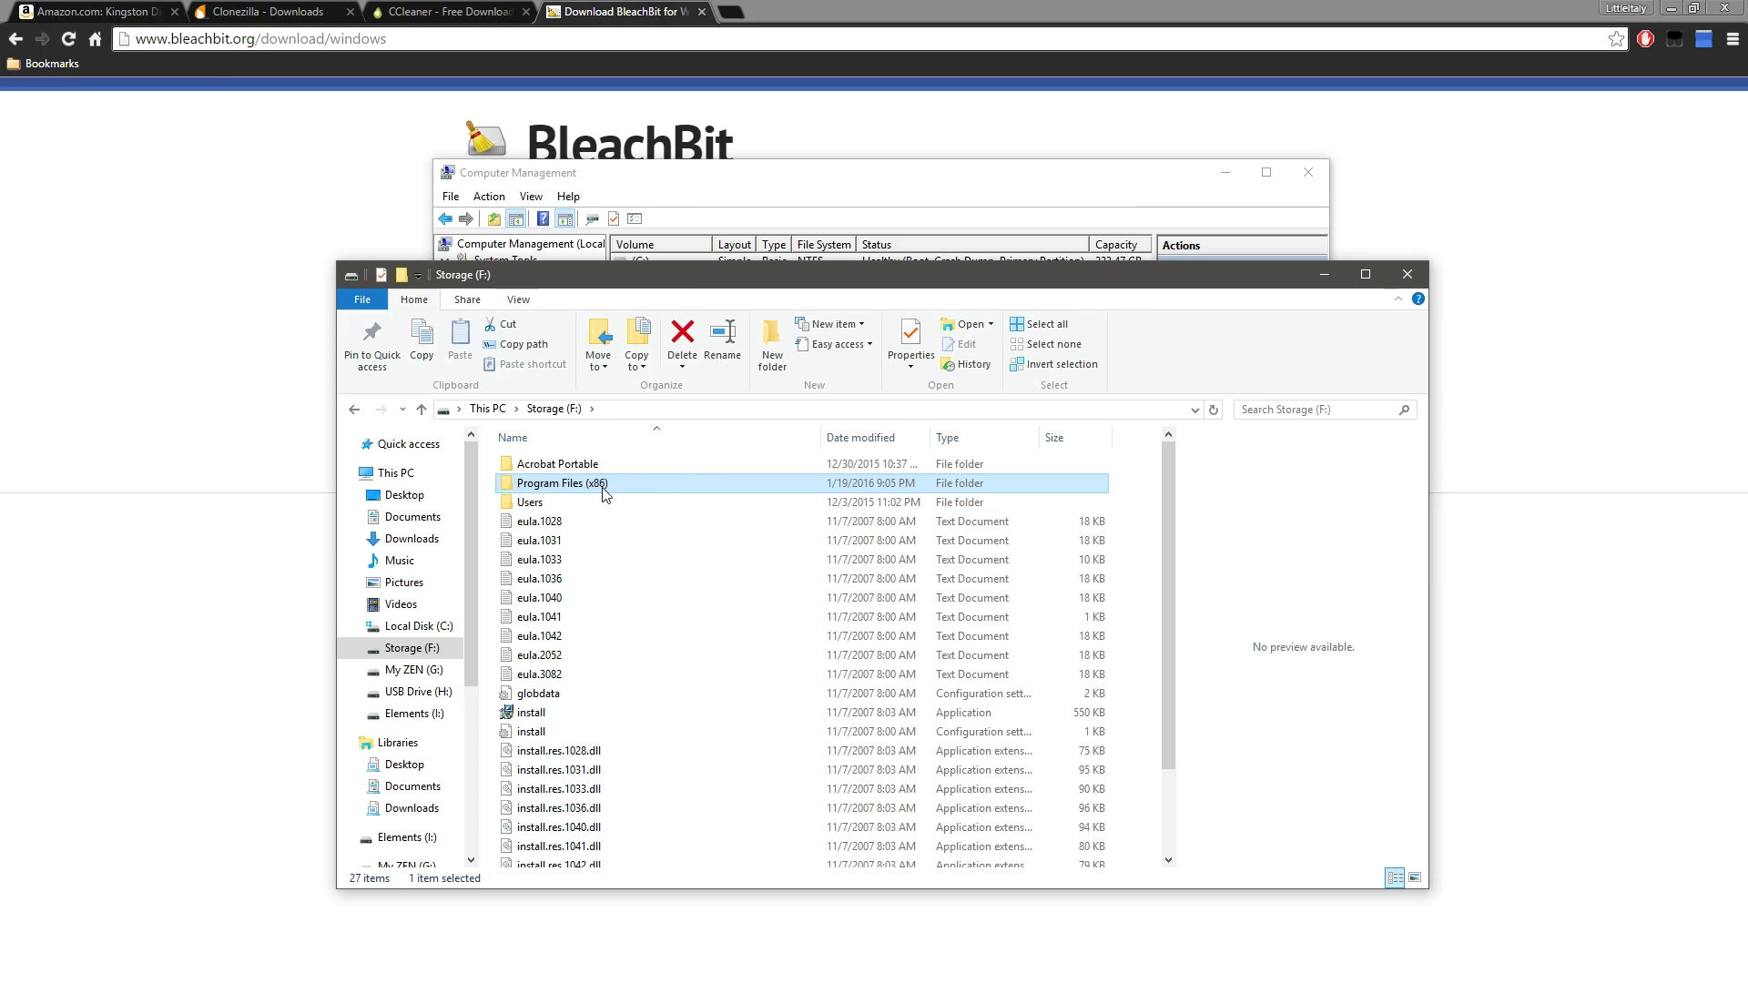
double_click(606, 483)
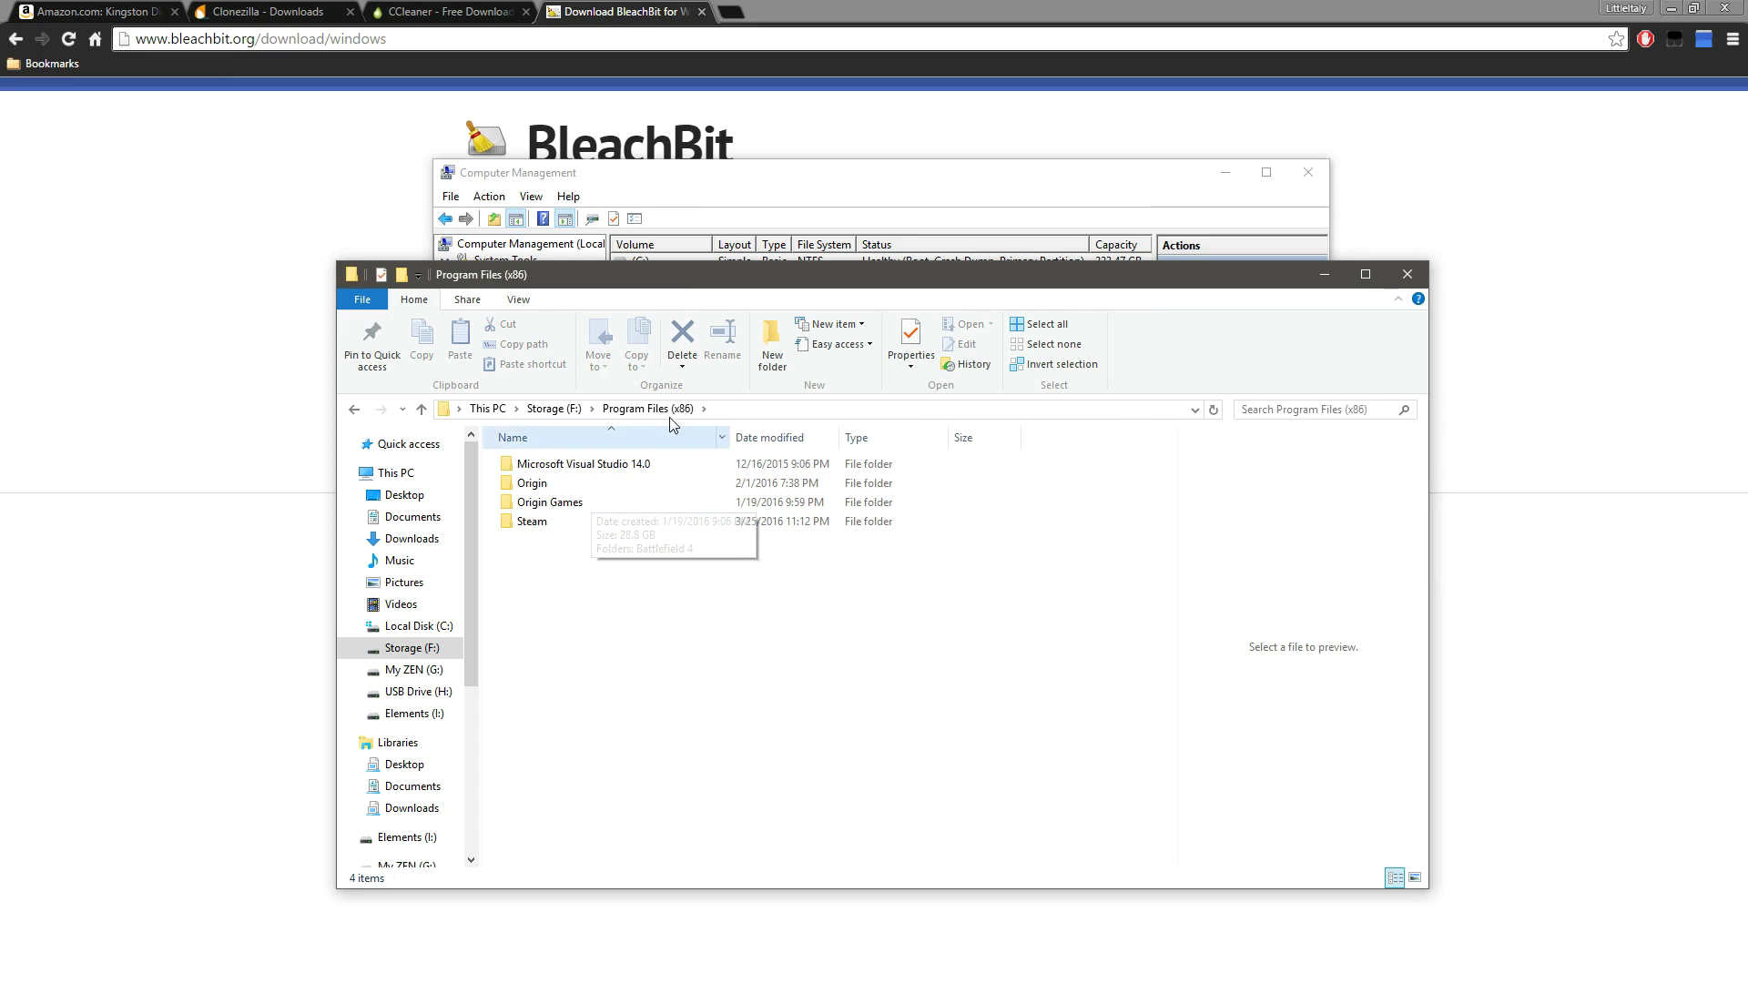
left_click(544, 525)
double_click(545, 524)
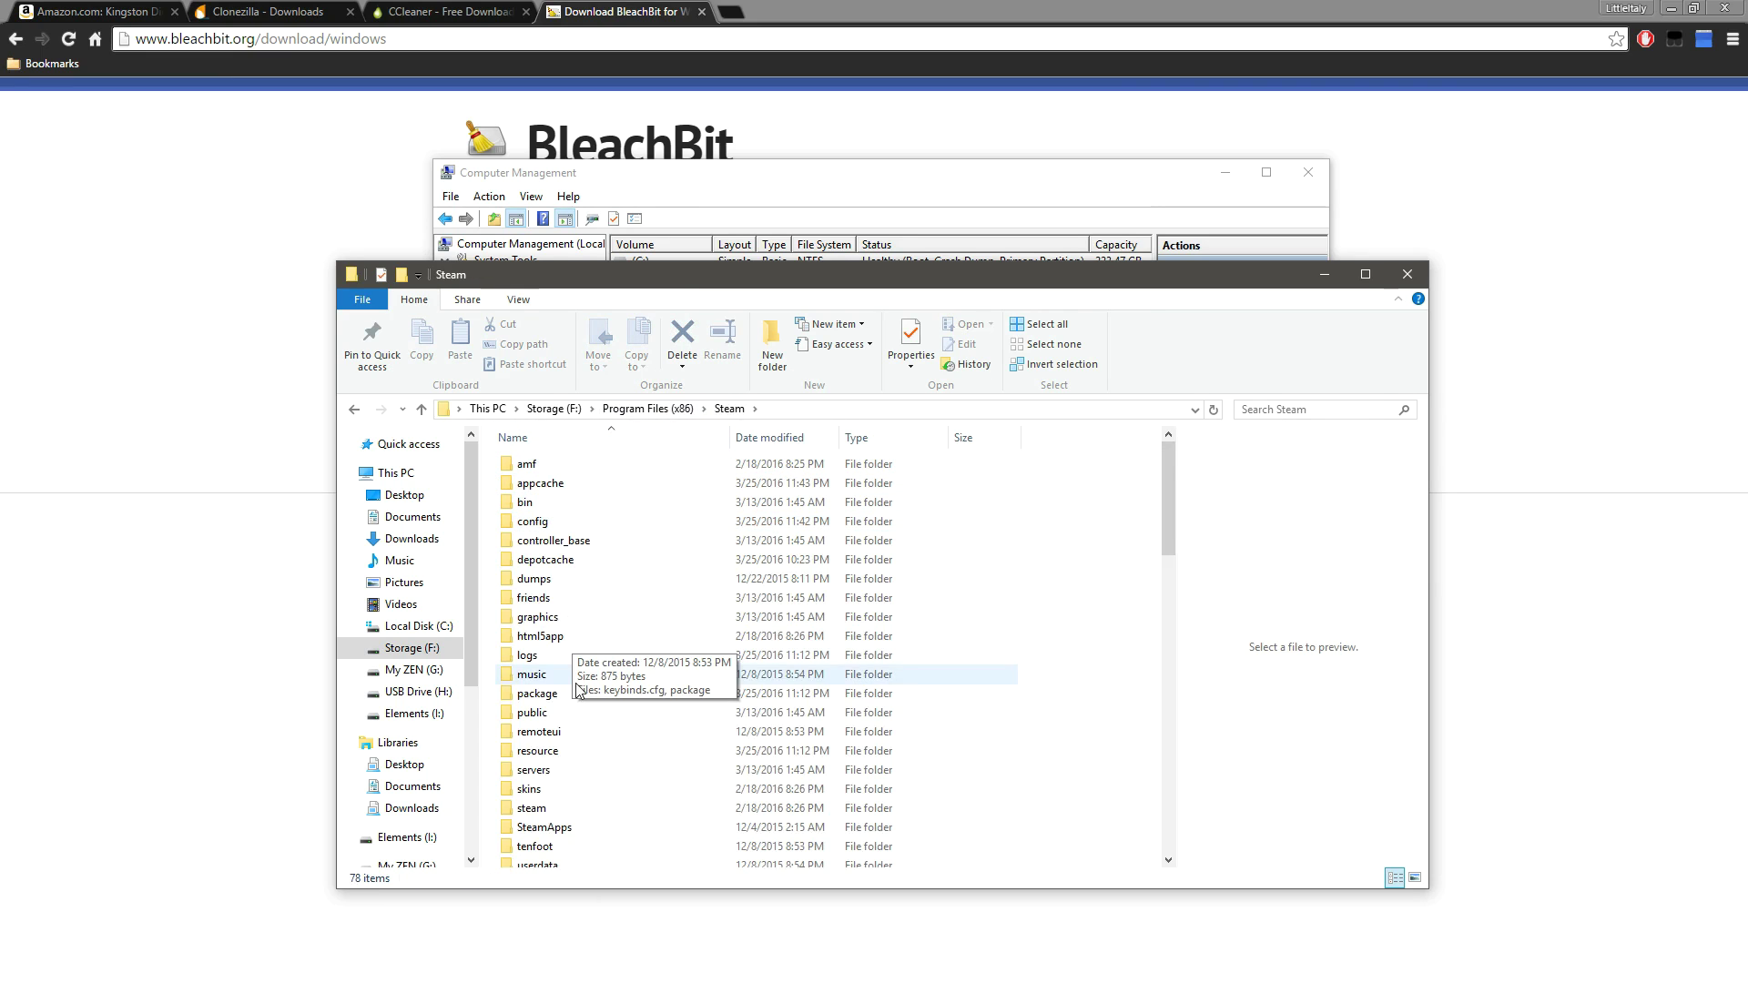
scroll(552, 731, "down", 2)
left_click(551, 729)
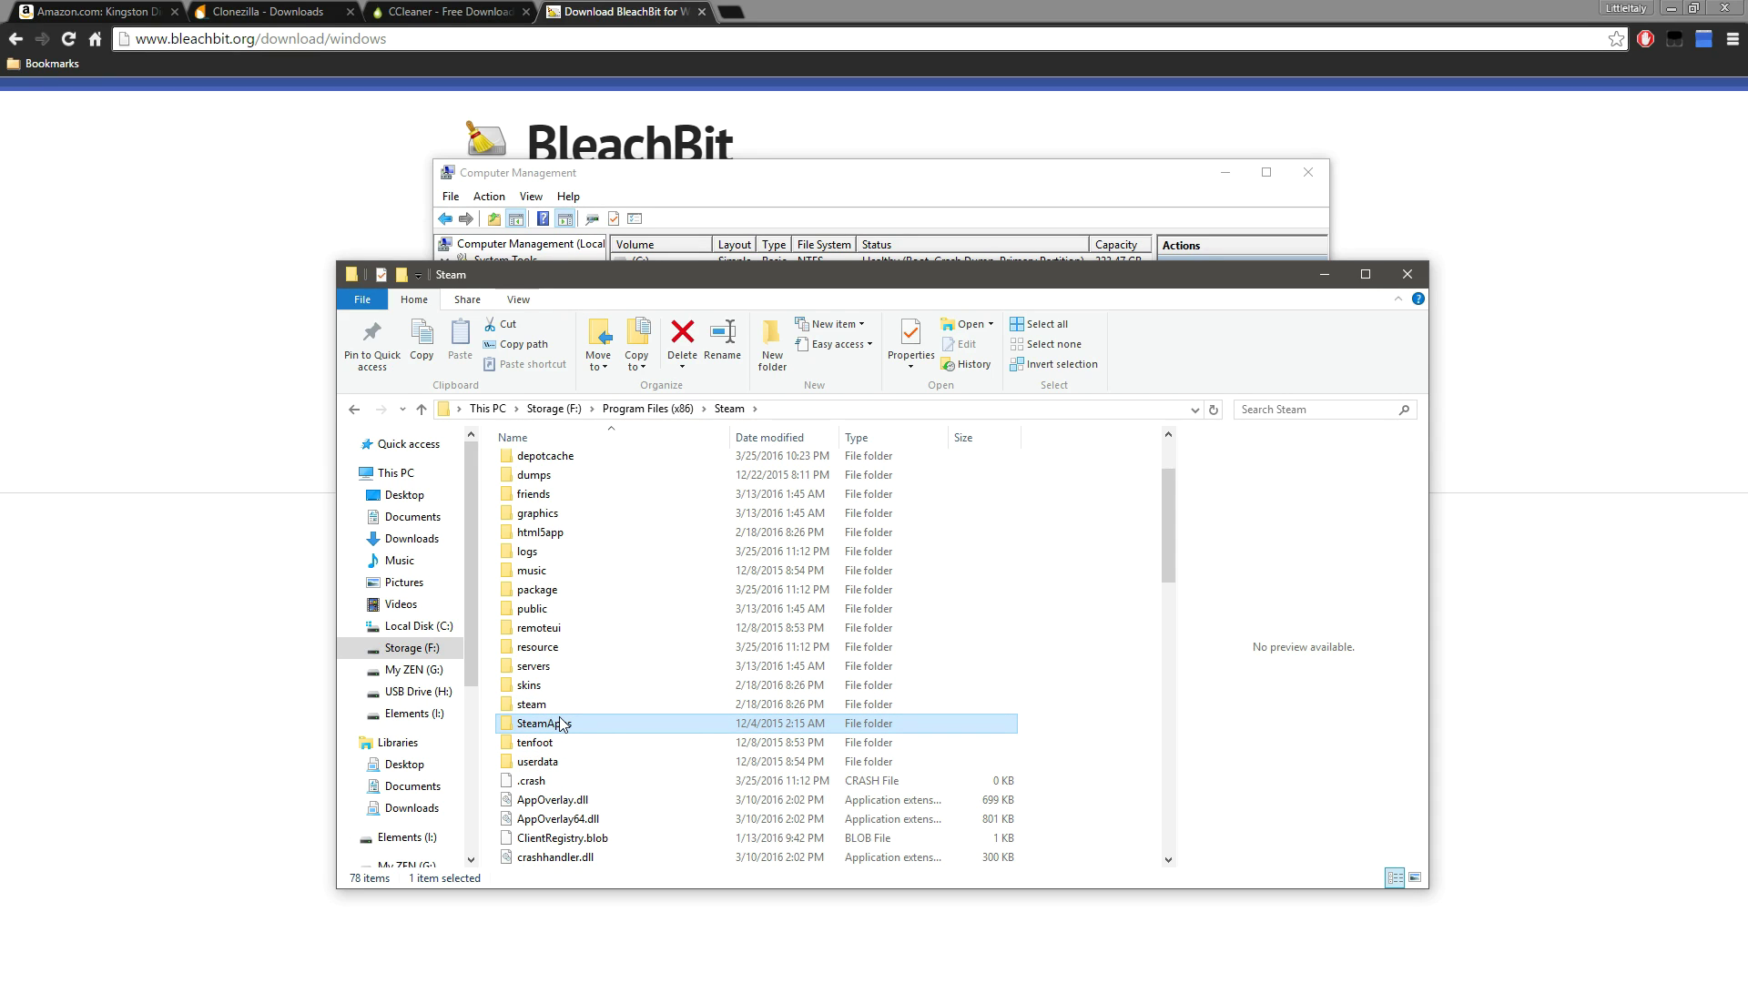
mouse_move(561, 723)
- Return to the drive root, look through the user's folder under Users, and close Explorer
left_click(648, 408)
left_click(554, 409)
double_click(537, 501)
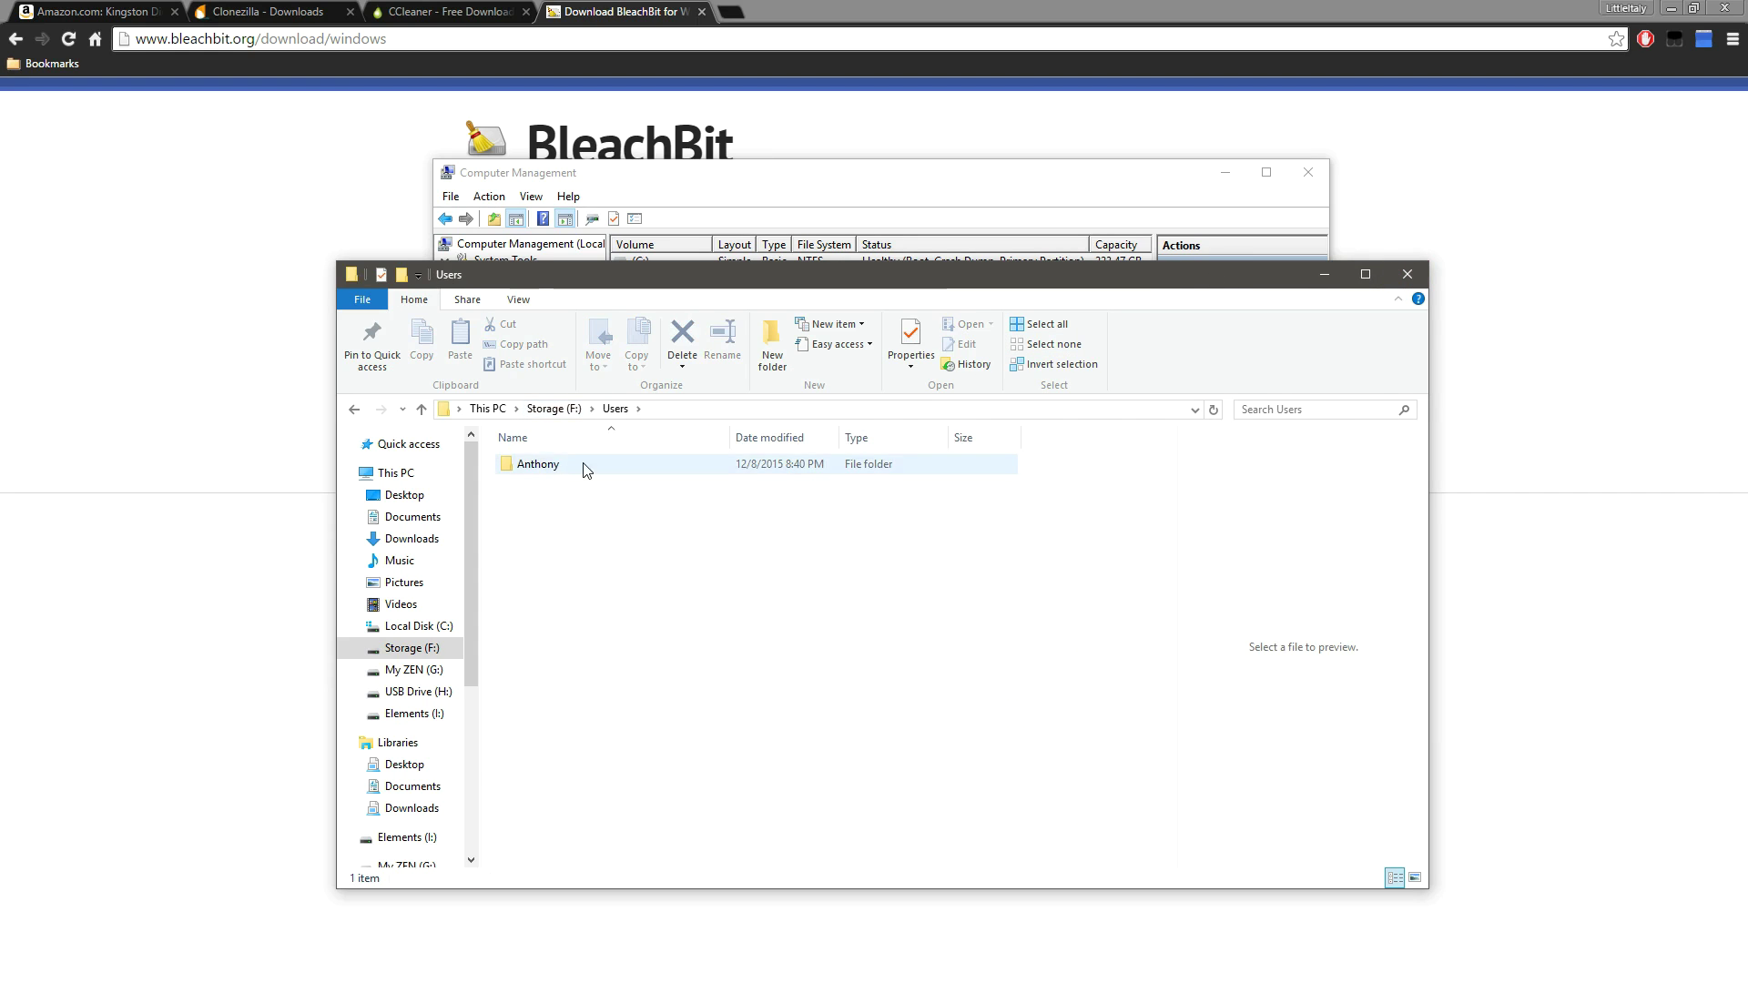
double_click(547, 464)
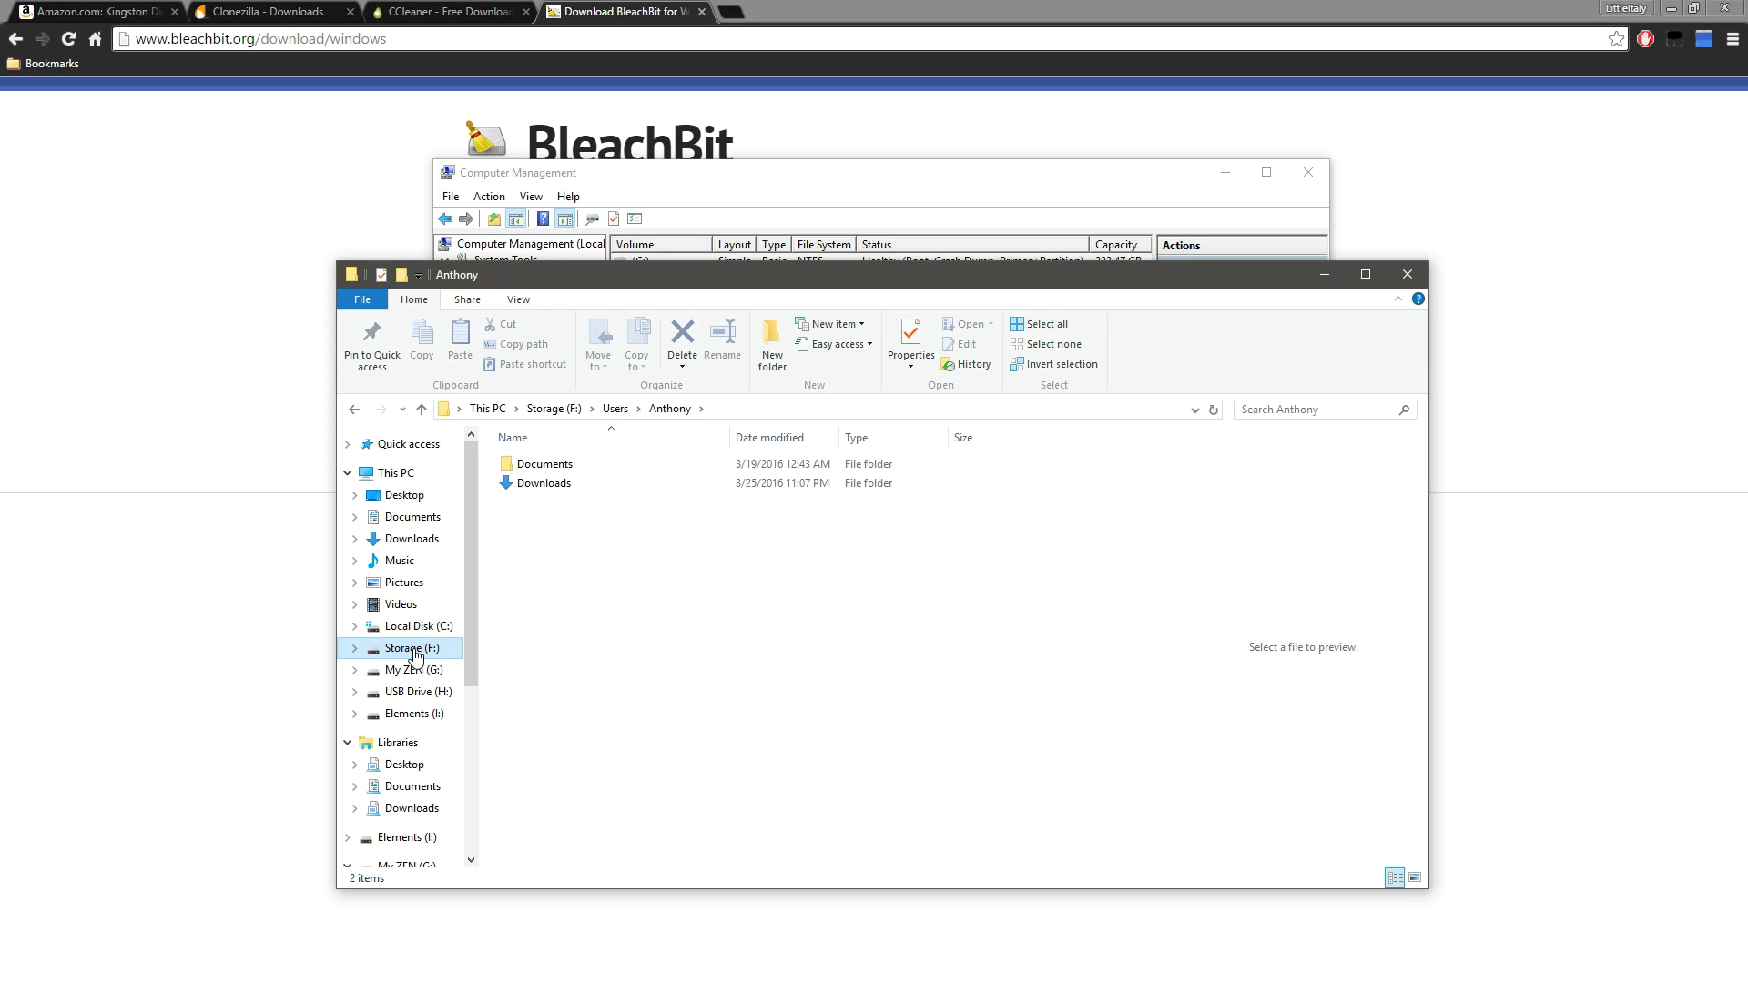
left_click(1407, 274)
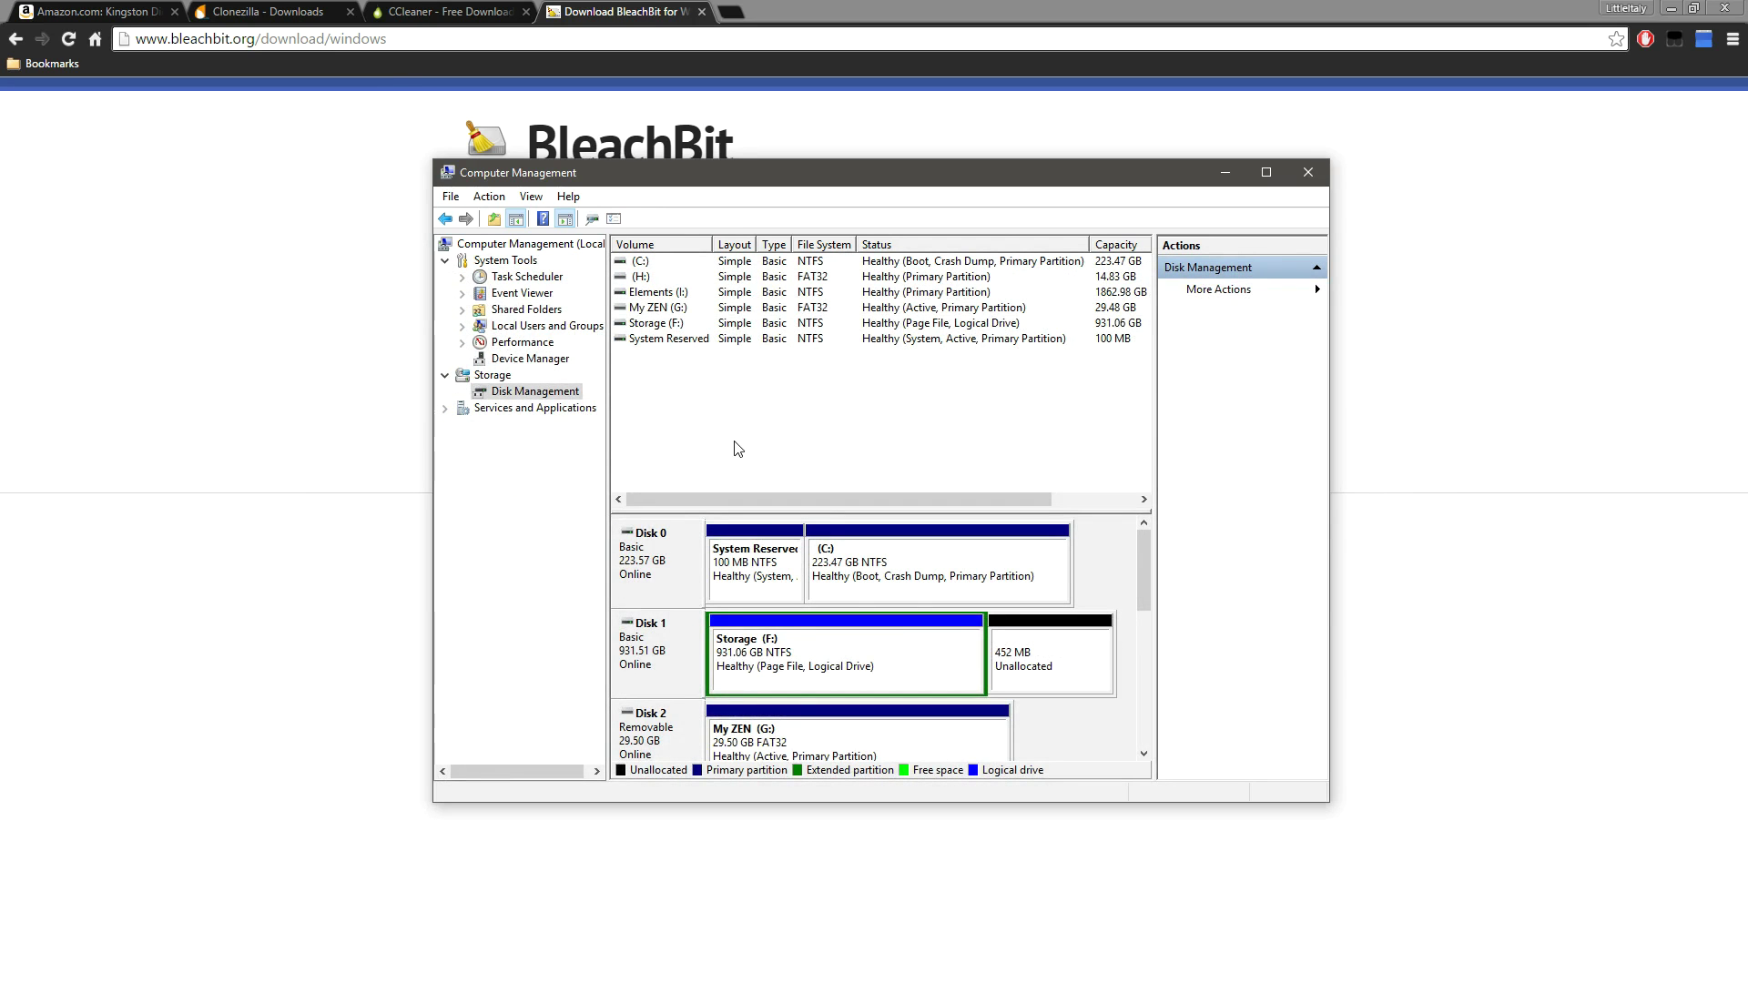
- Return to the Disk Management view, then close Computer Management
left_click(499, 395)
left_click(1324, 173)
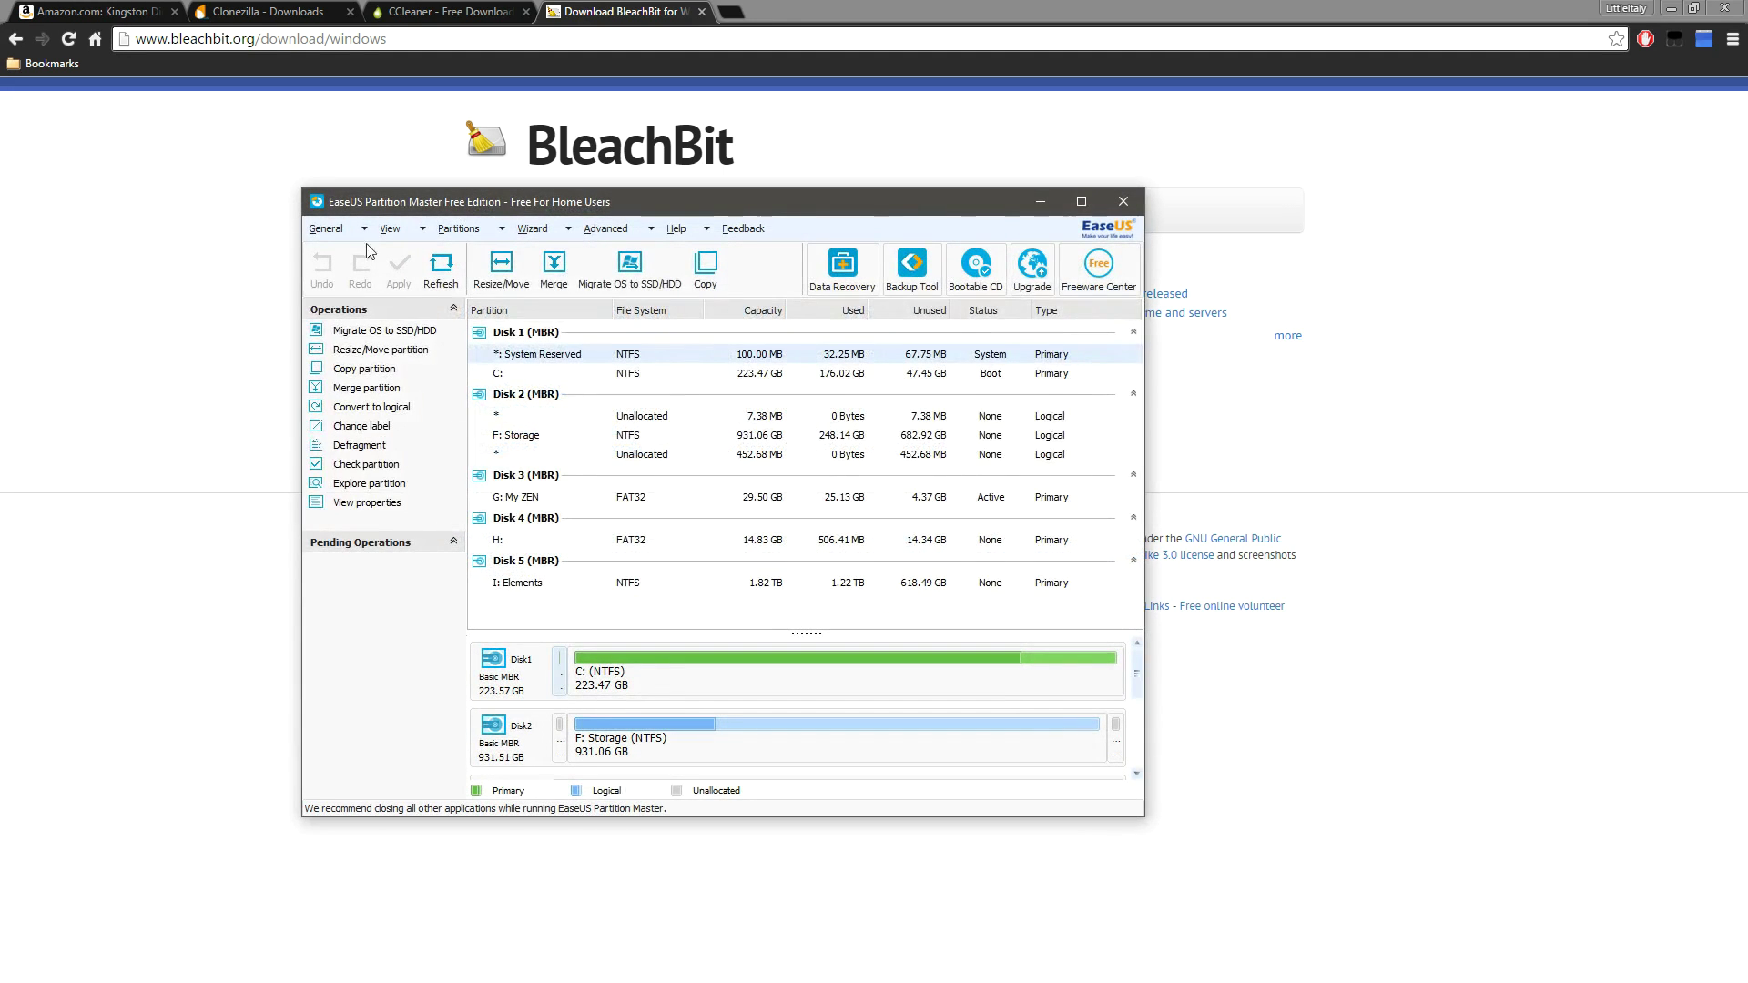
- Minimize Chrome and shift the EaseUS Partition Master window slightly to the right
left_click(1669, 11)
left_click(1669, 11)
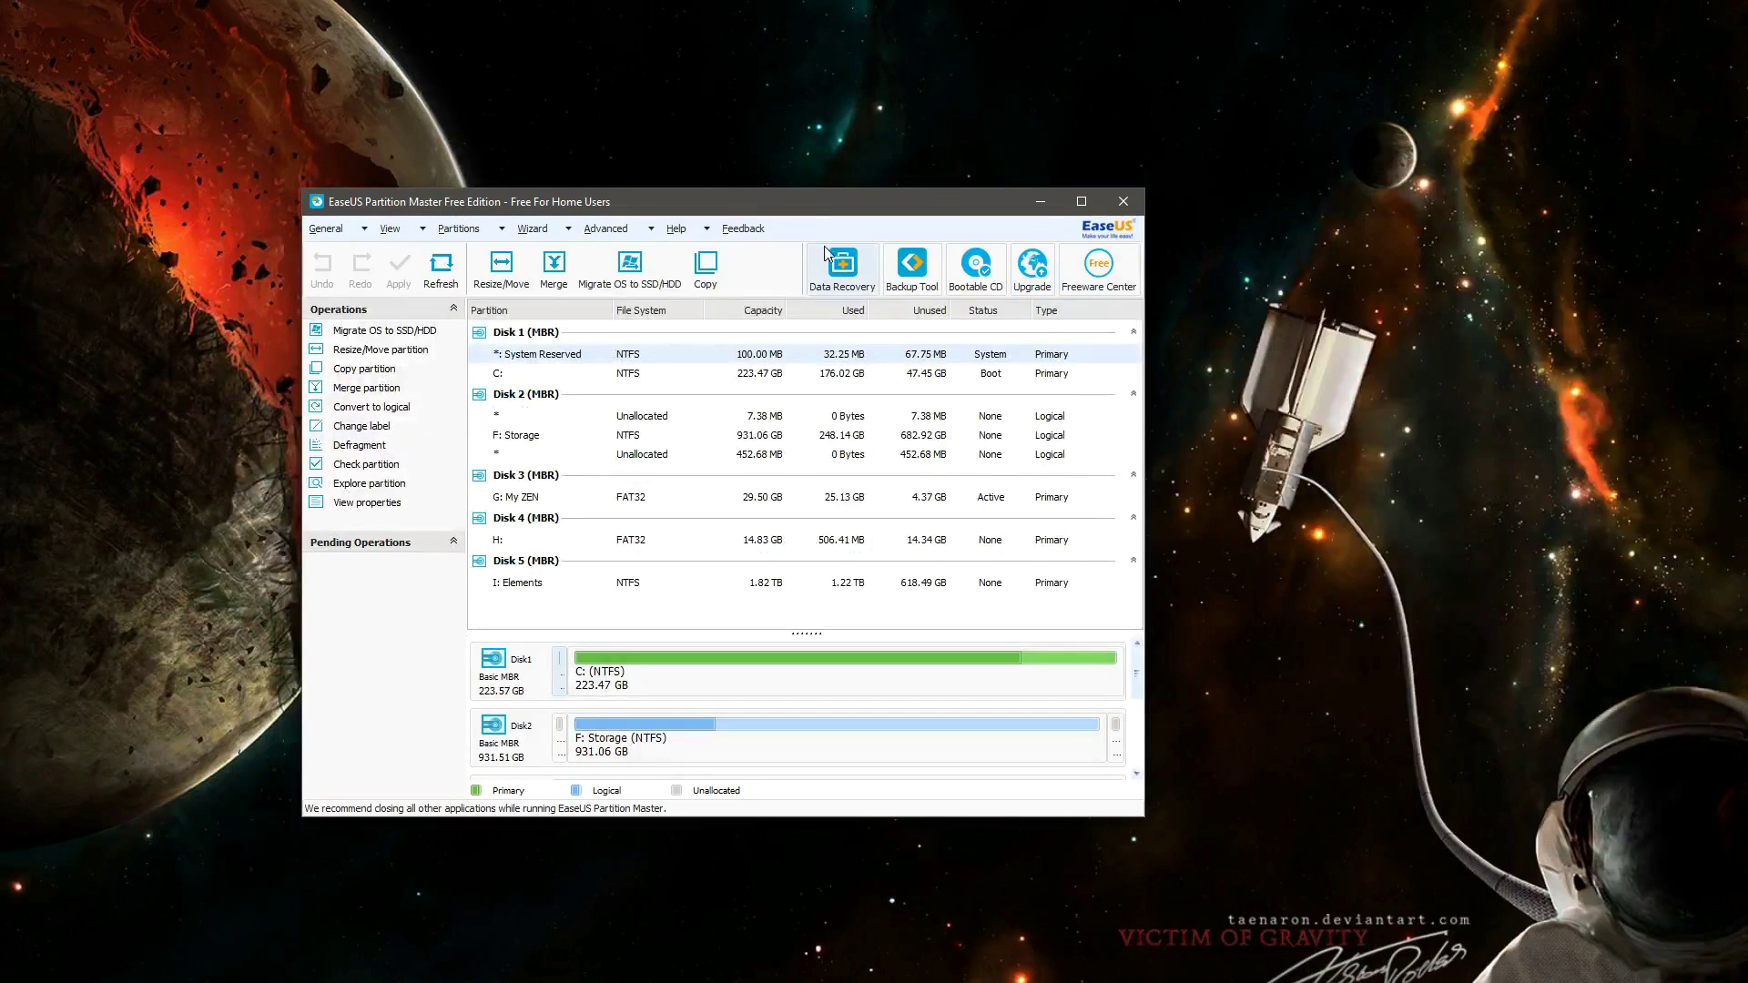
left_click_drag(724, 211, 792, 212)
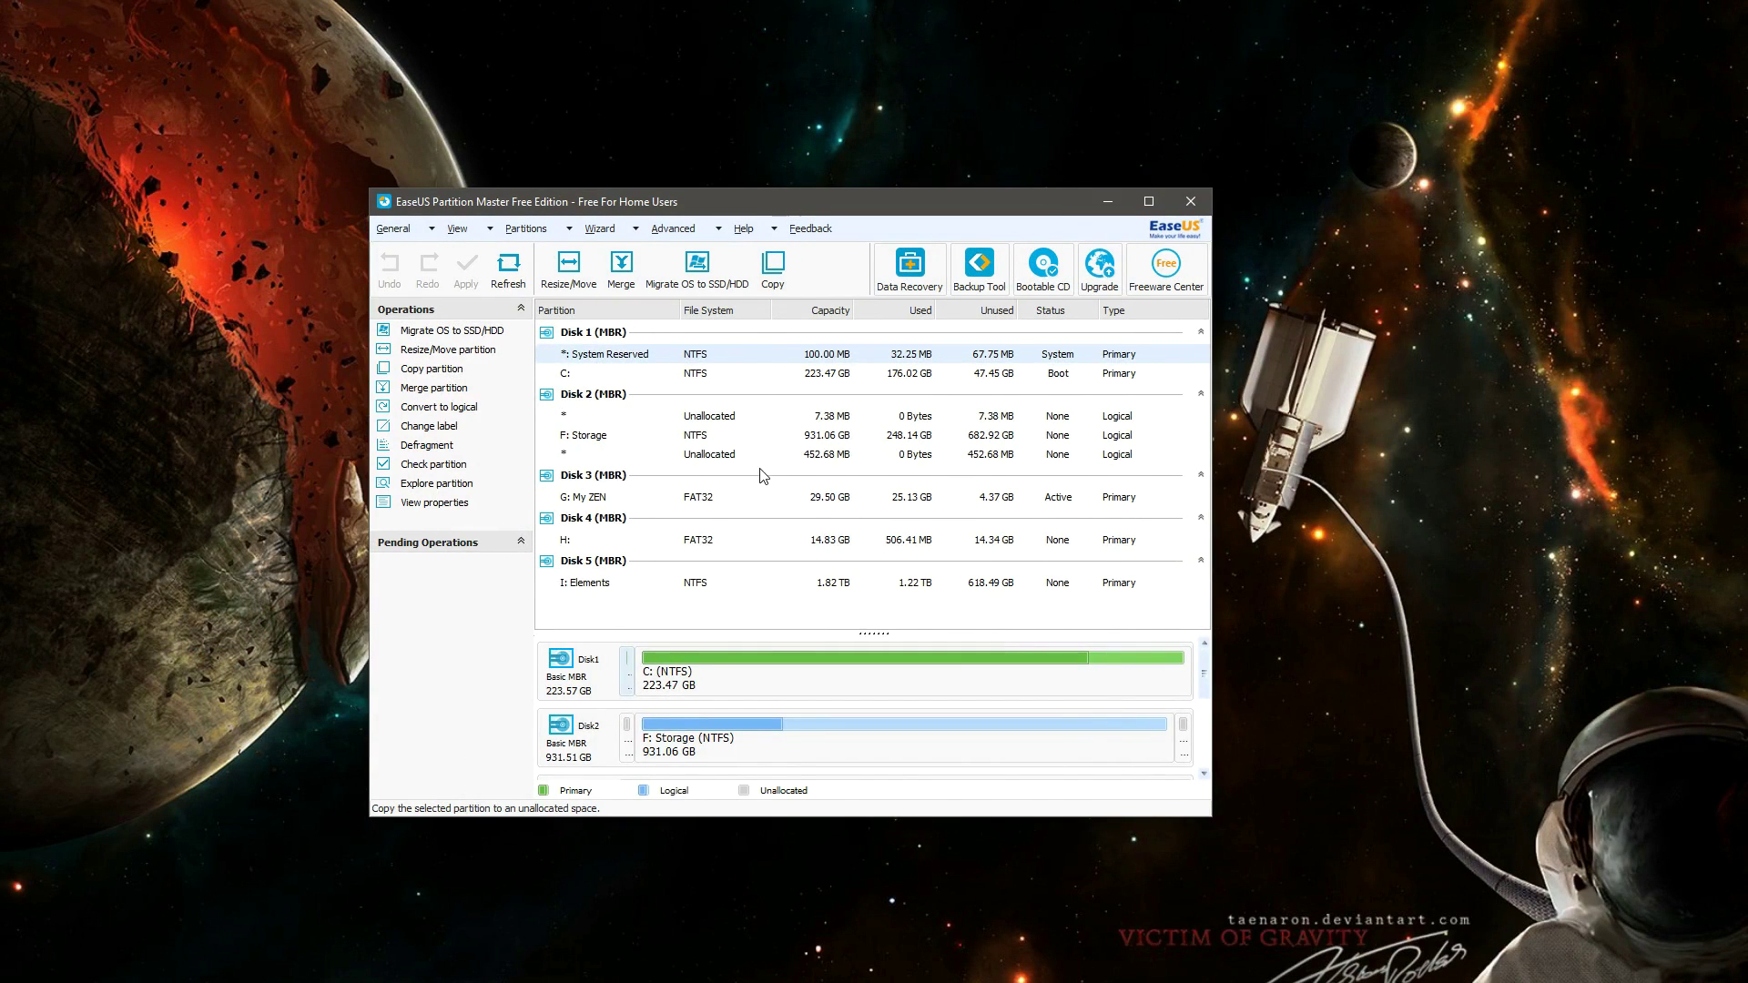
- Compare the Operations lists of the F: Storage and C: partitions, ending on Storage
left_click(689, 441)
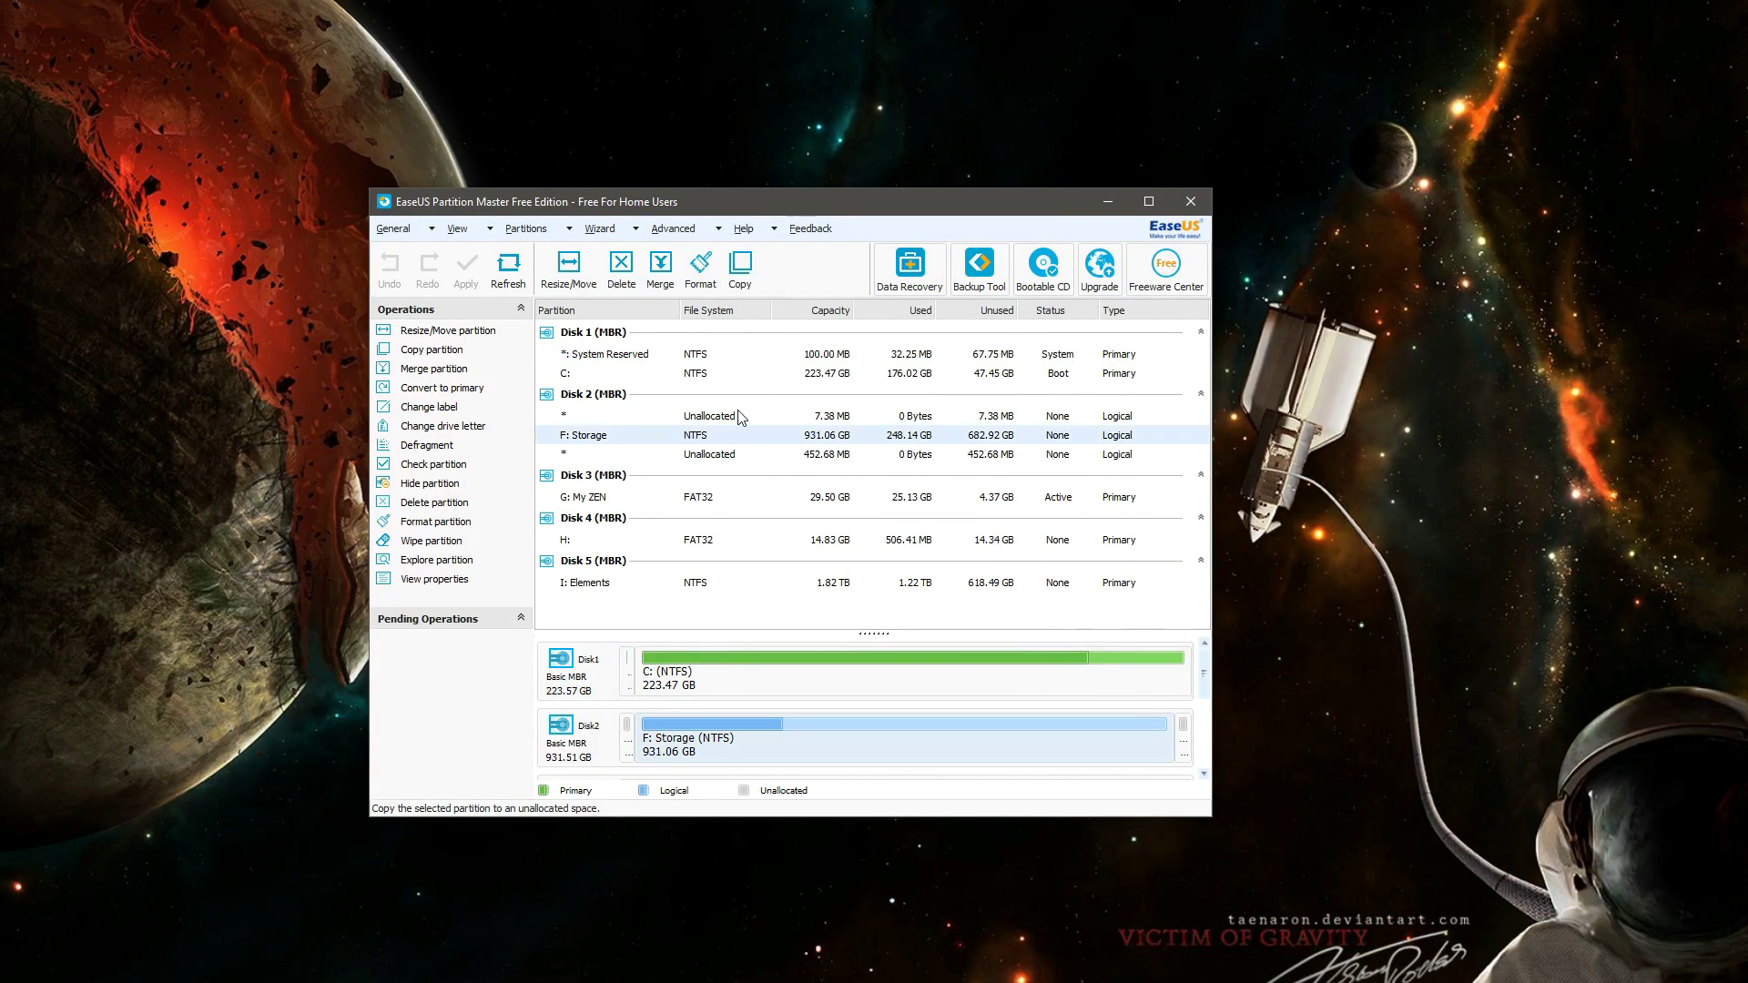
left_click(565, 375)
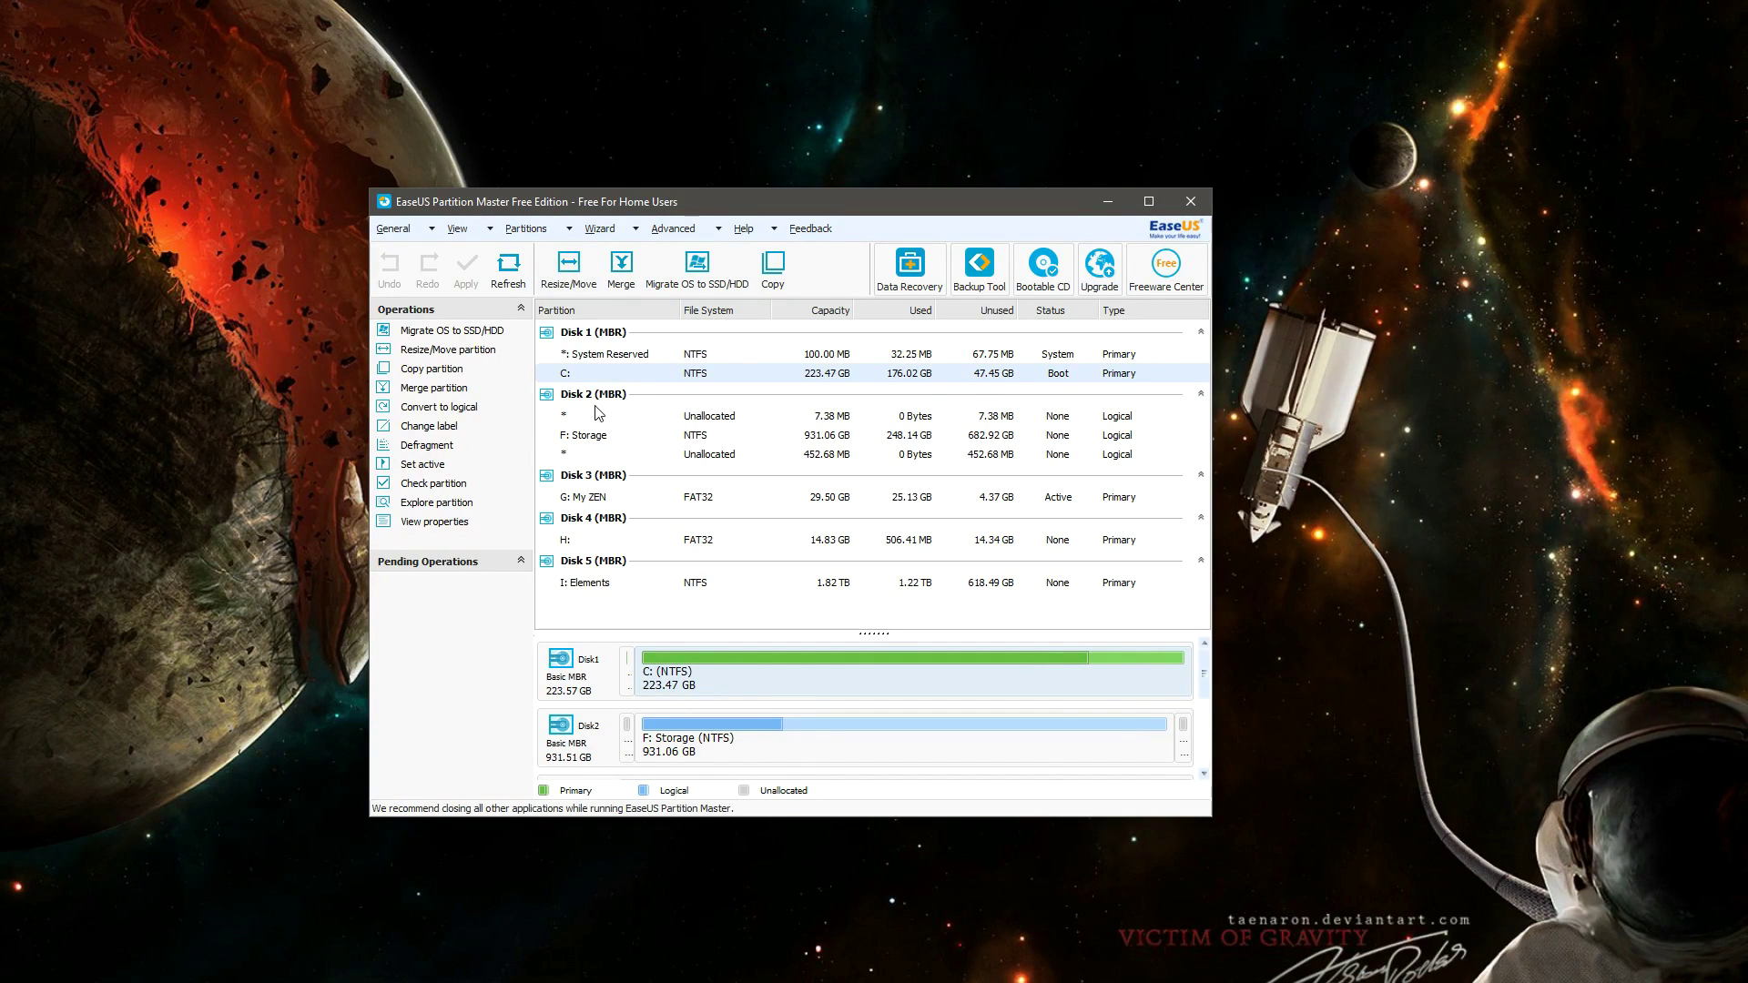
left_click(600, 439)
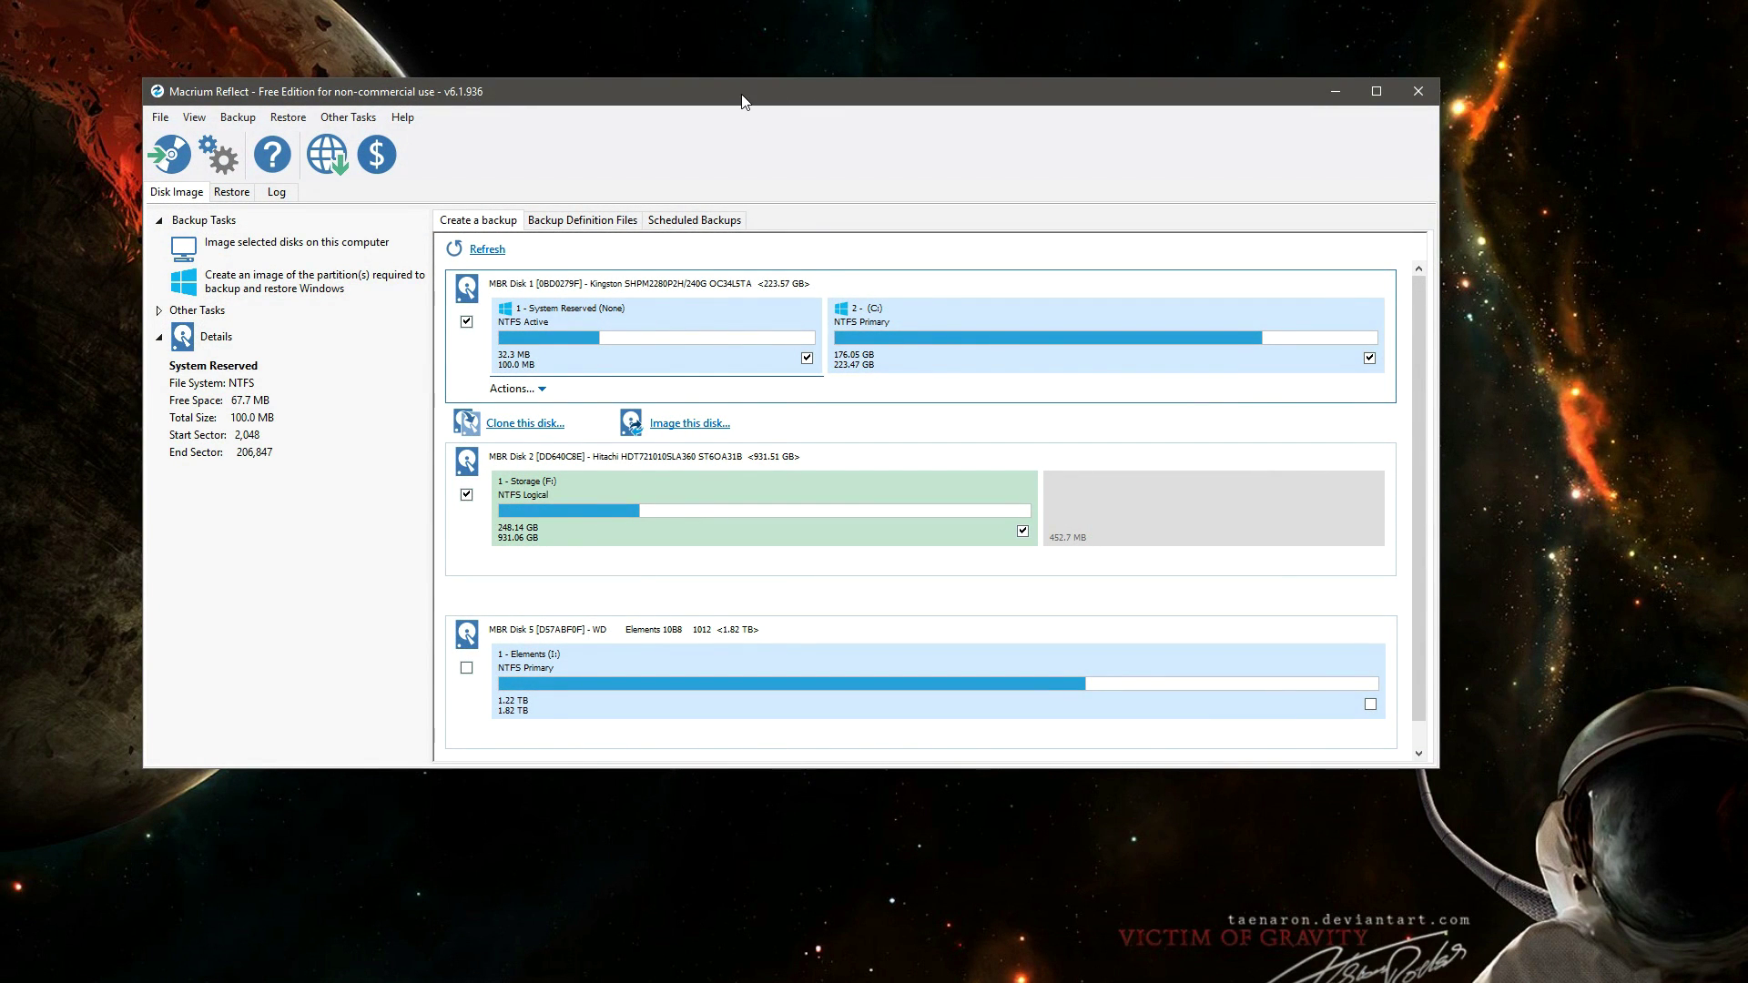
left_click_drag(741, 101, 805, 170)
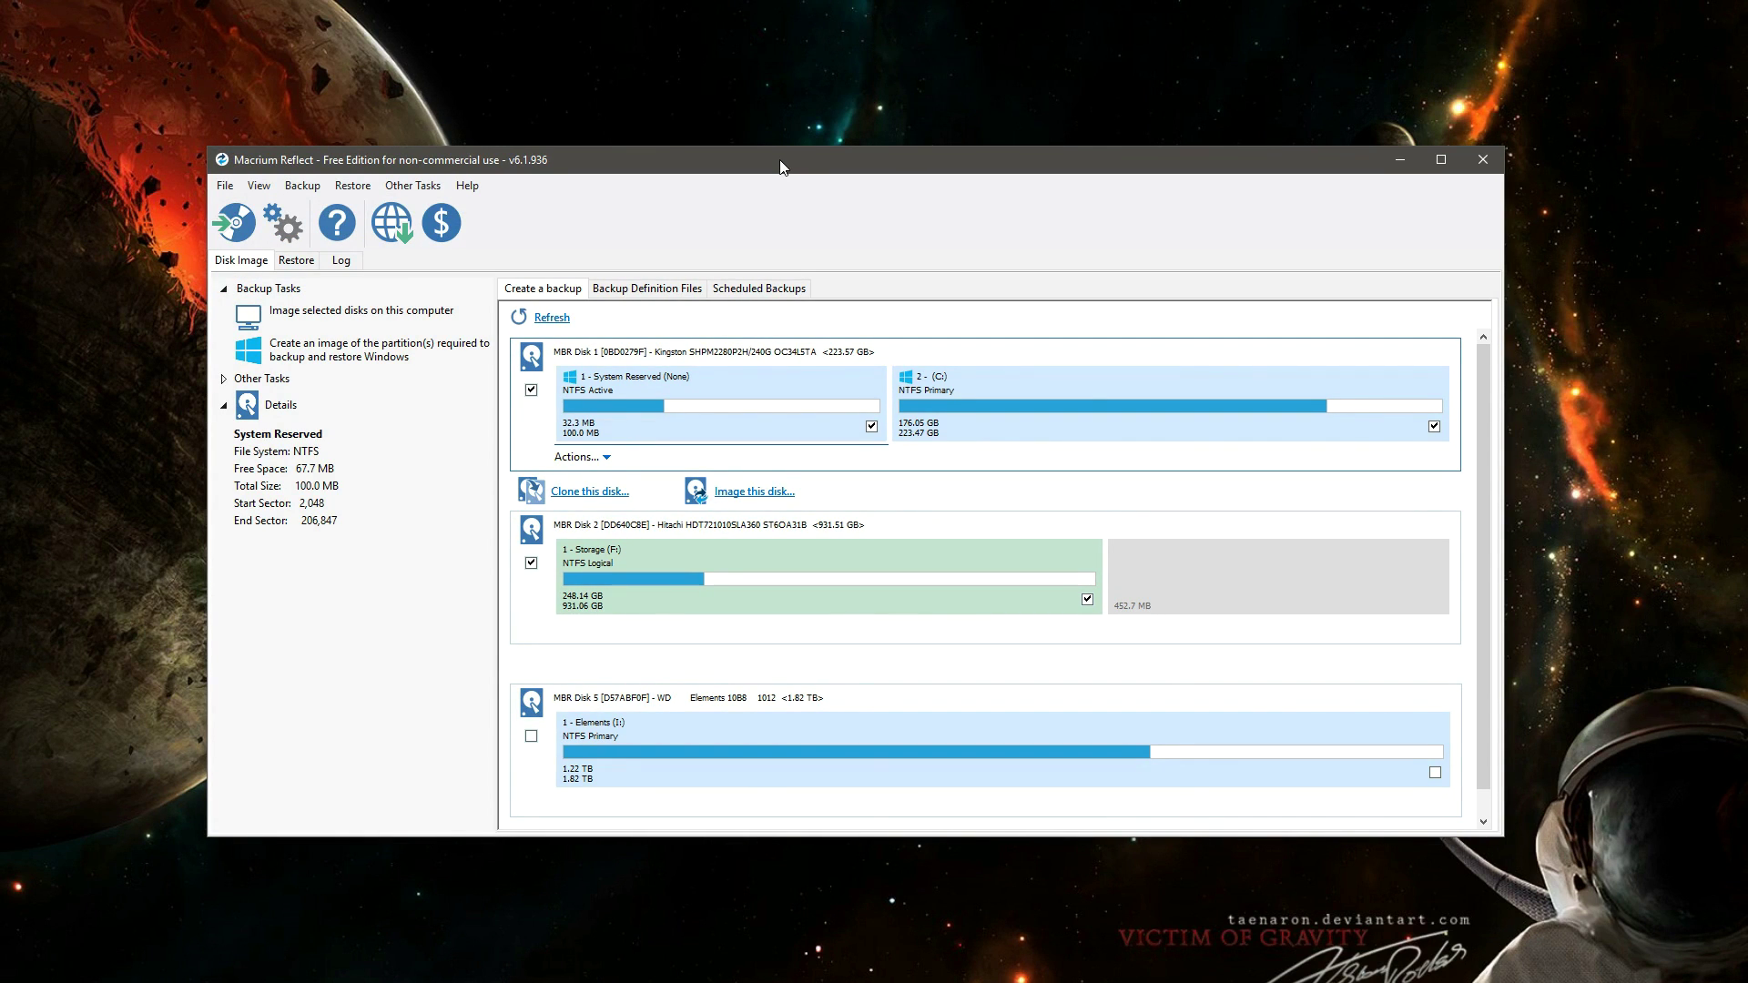
left_click_drag(780, 167, 769, 159)
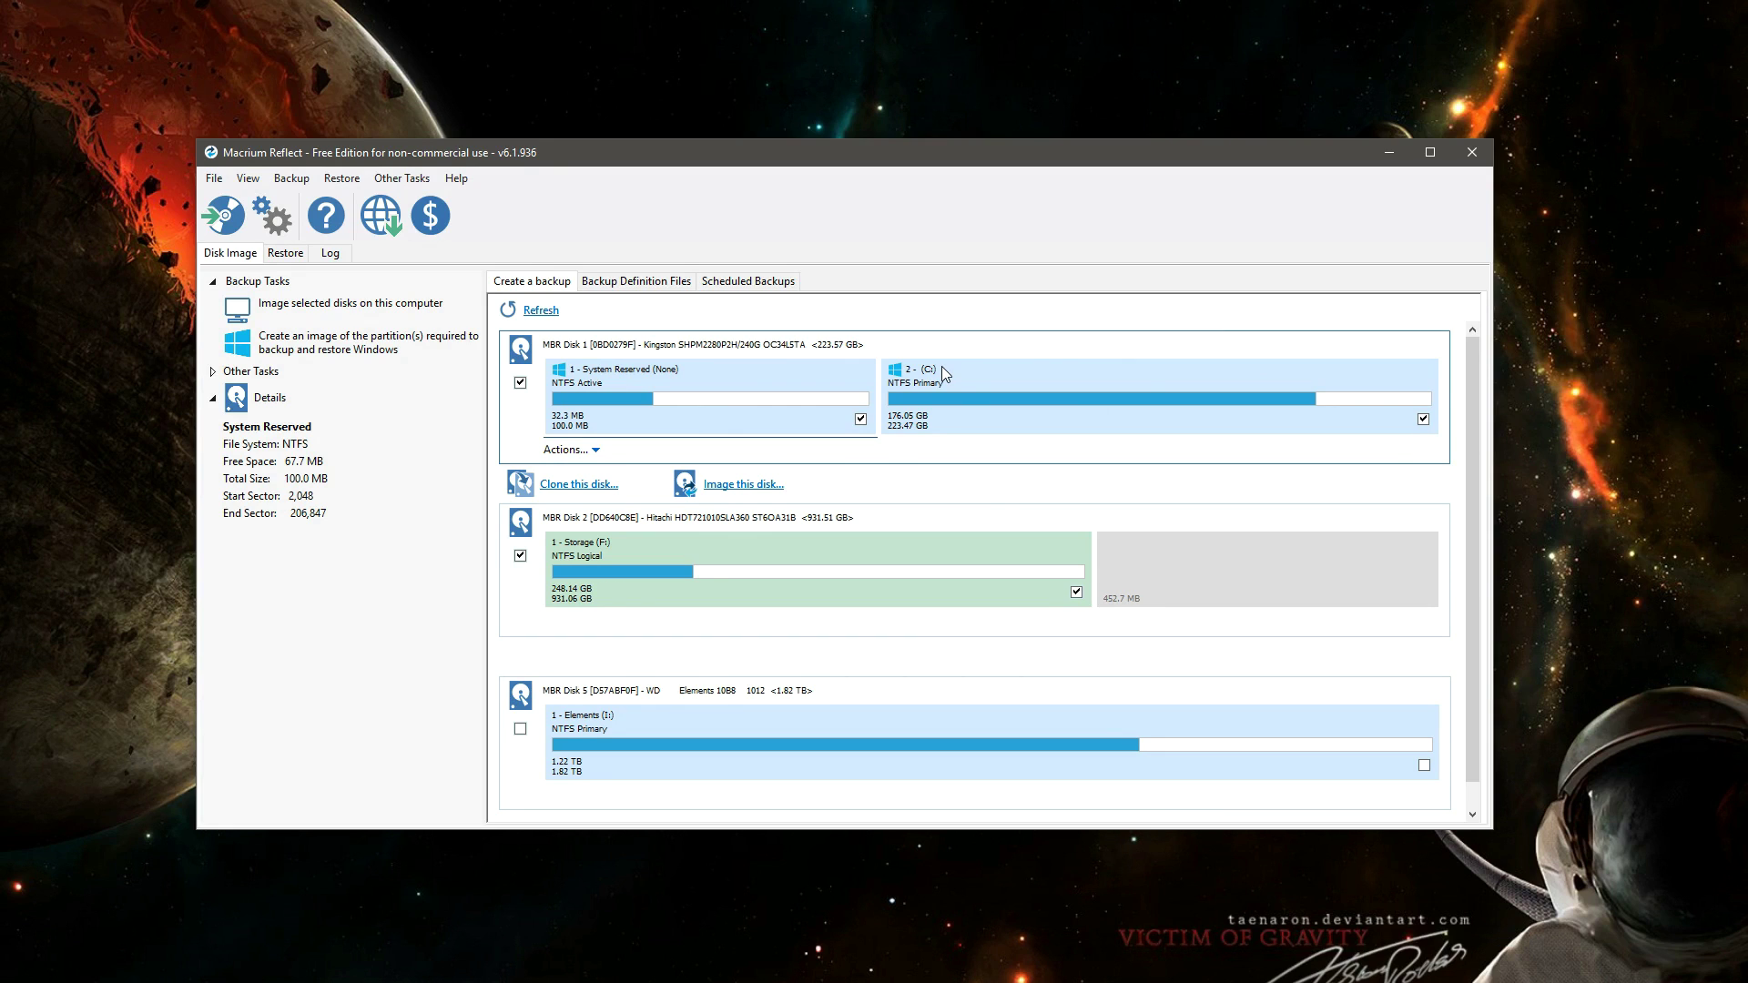
left_click(1423, 419)
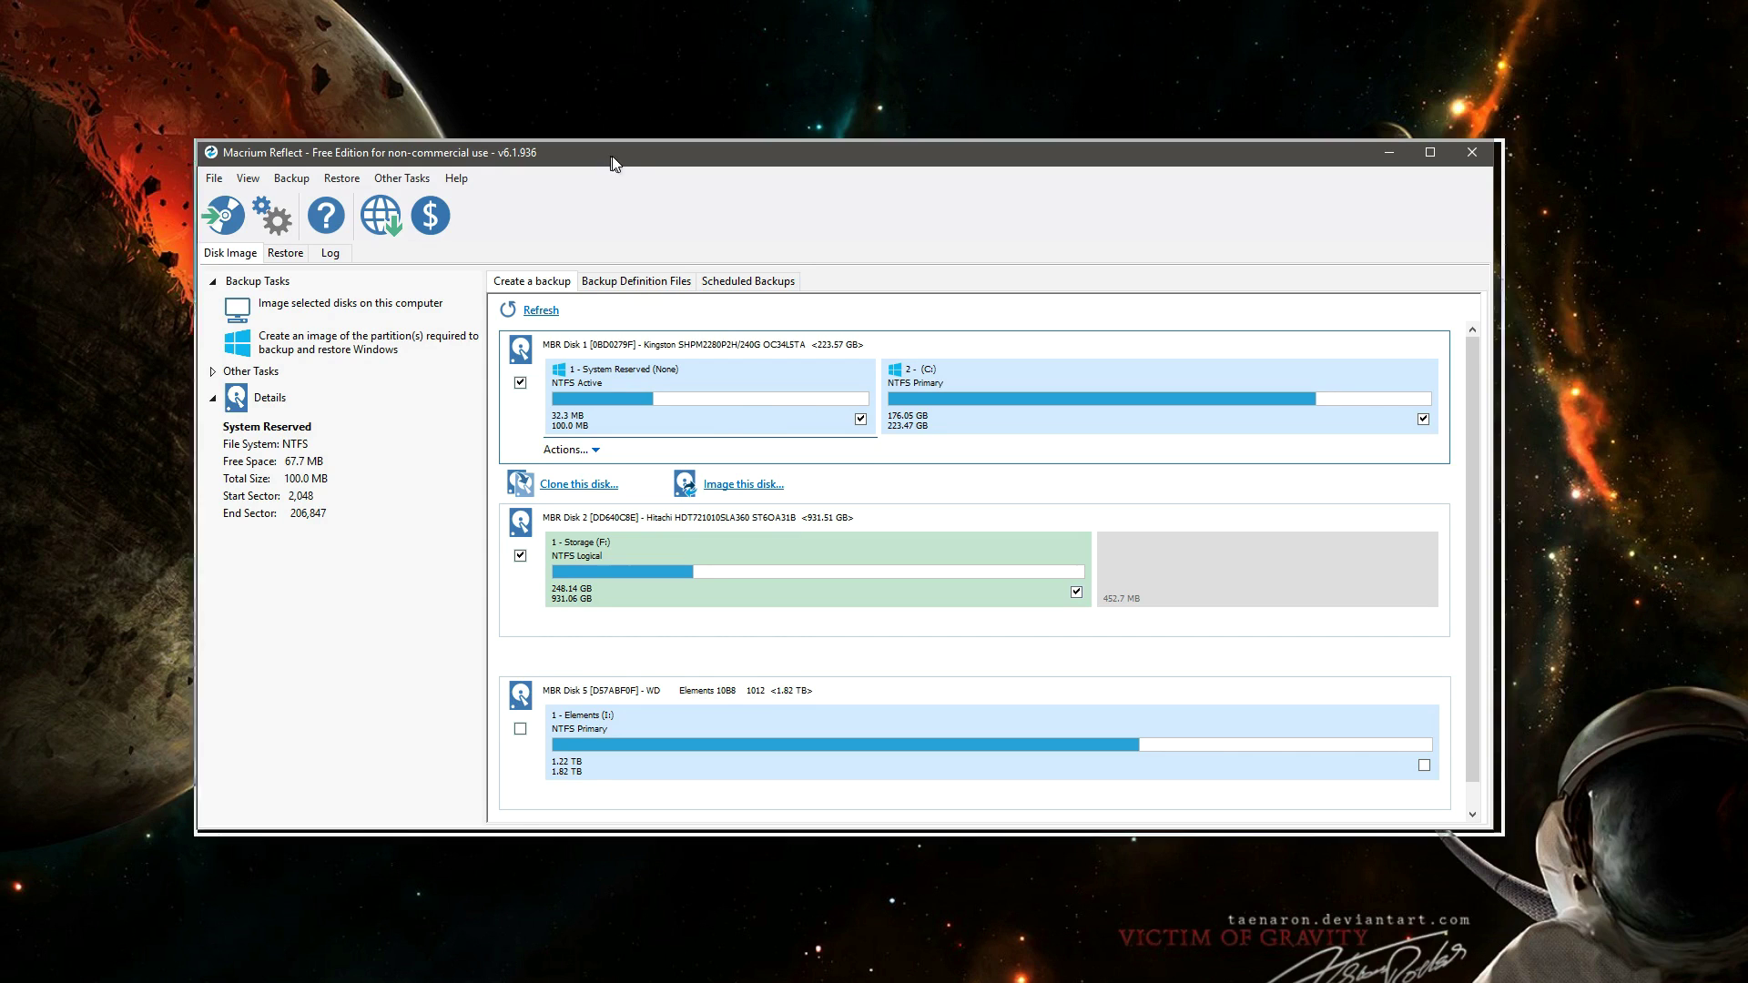
left_click_drag(608, 157, 630, 156)
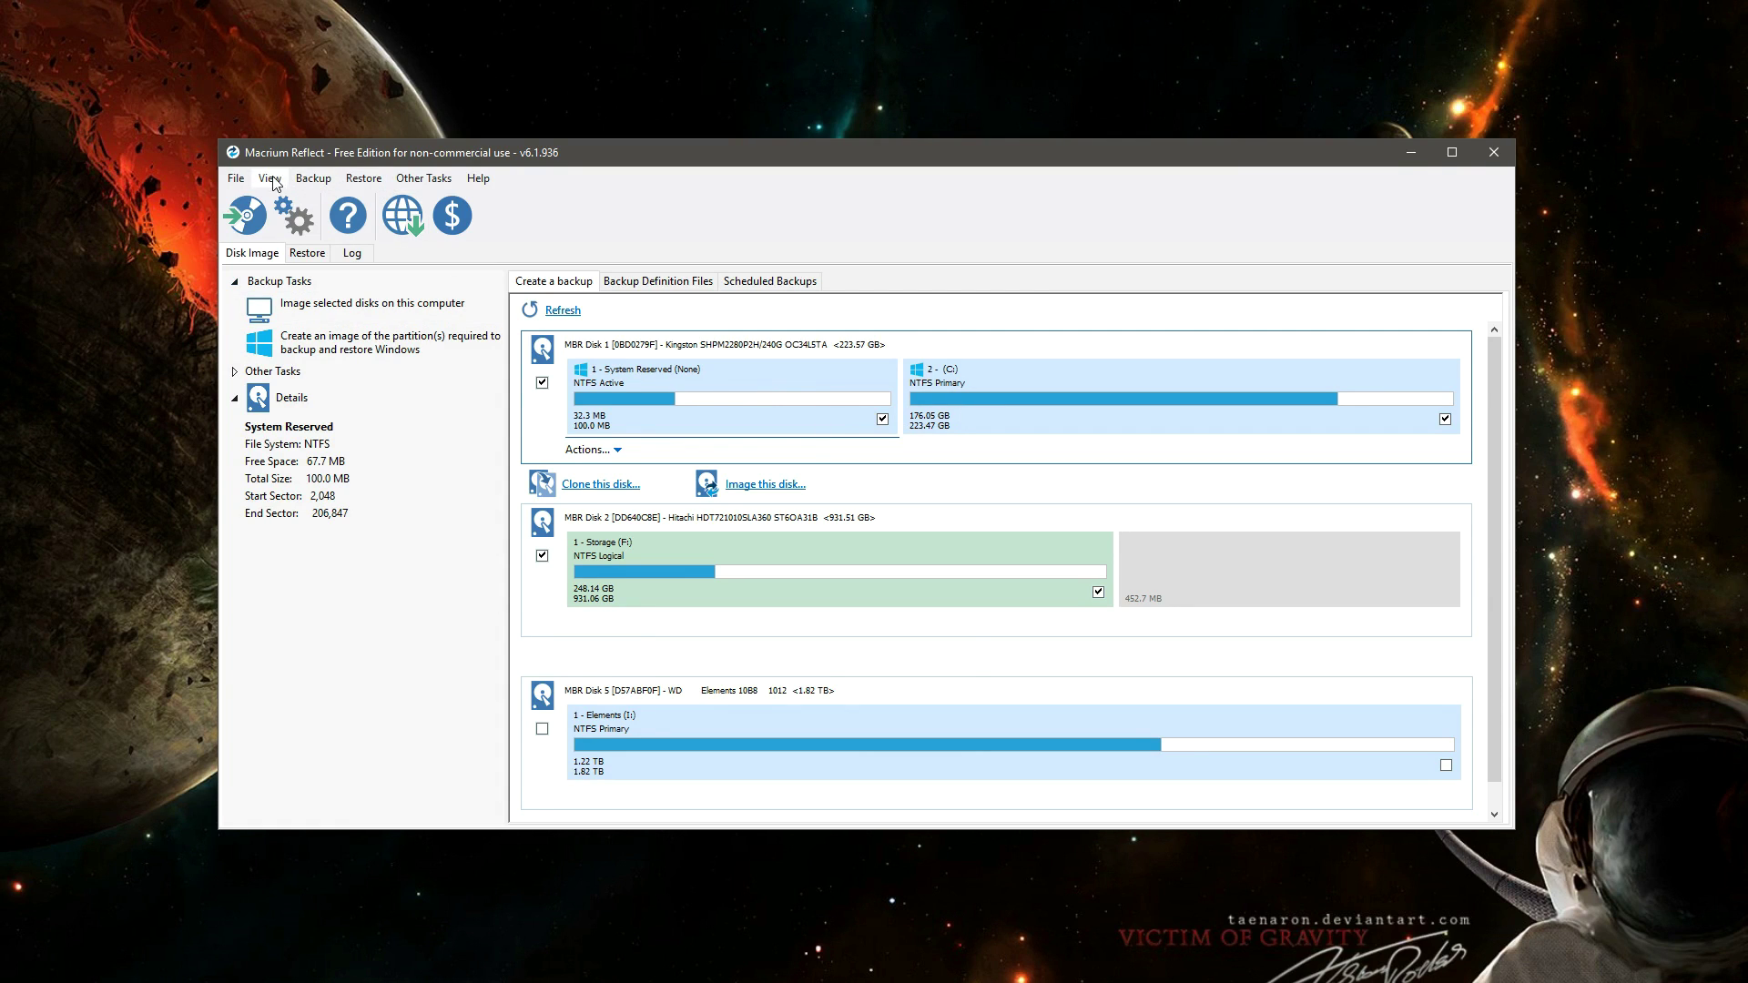
left_click(336, 178)
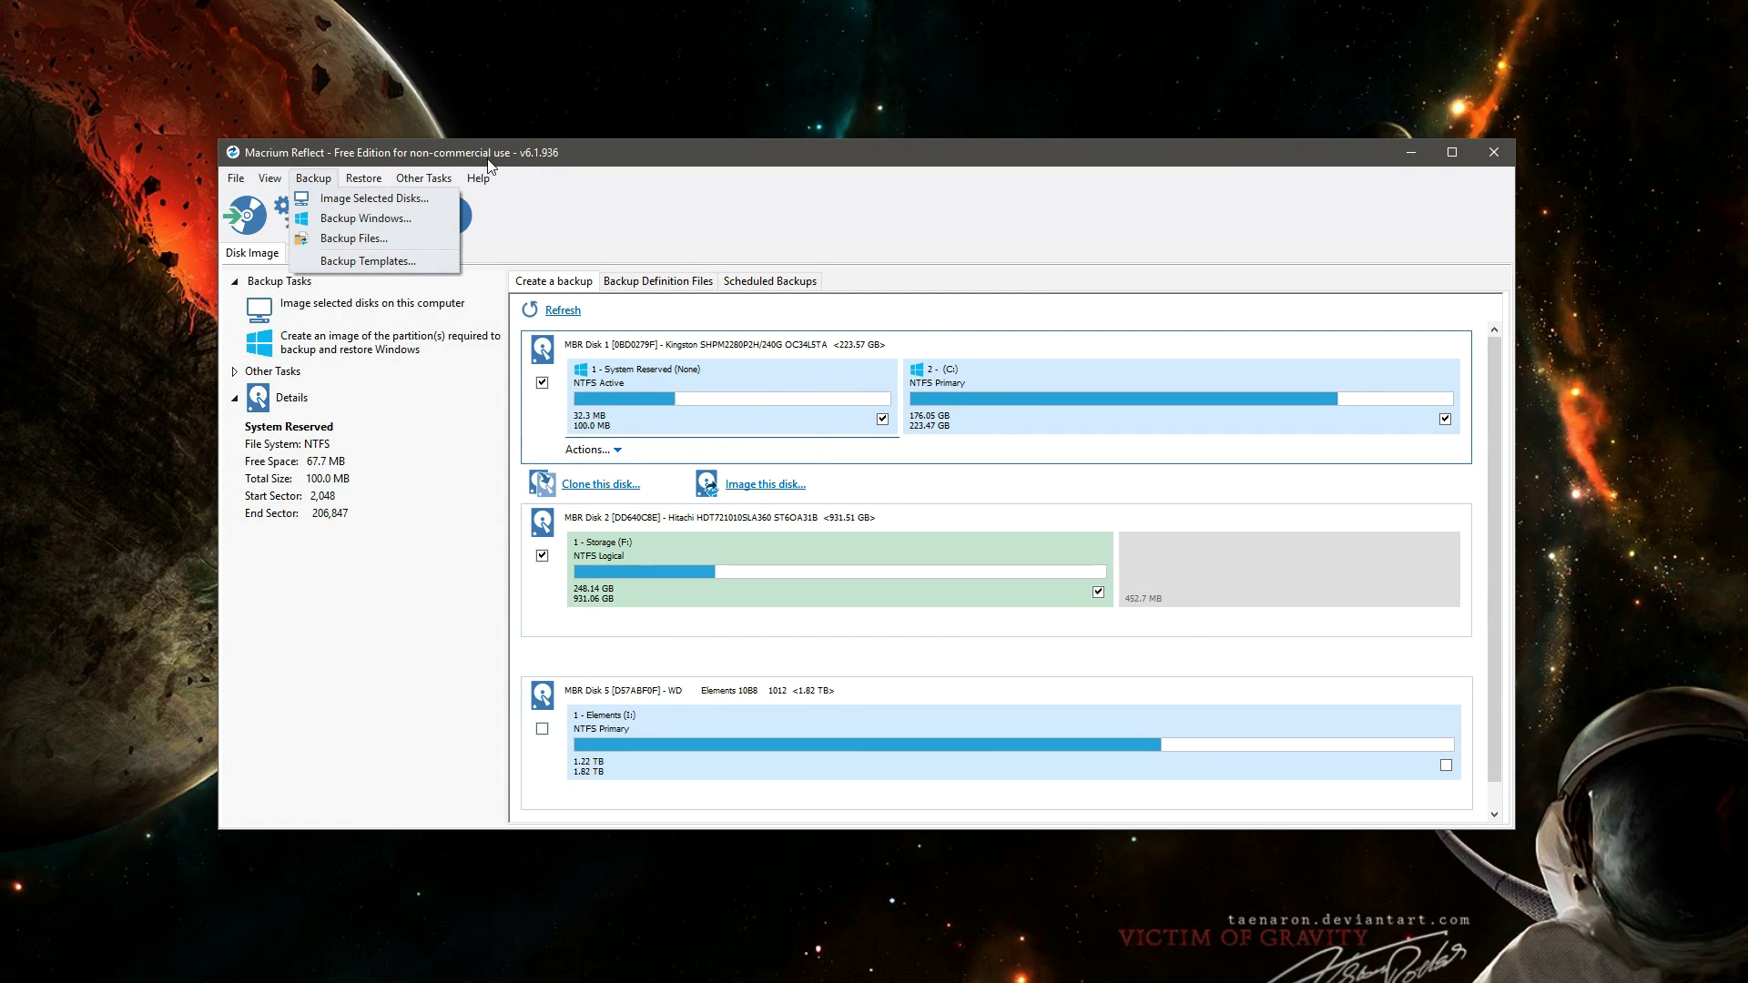
left_click(402, 155)
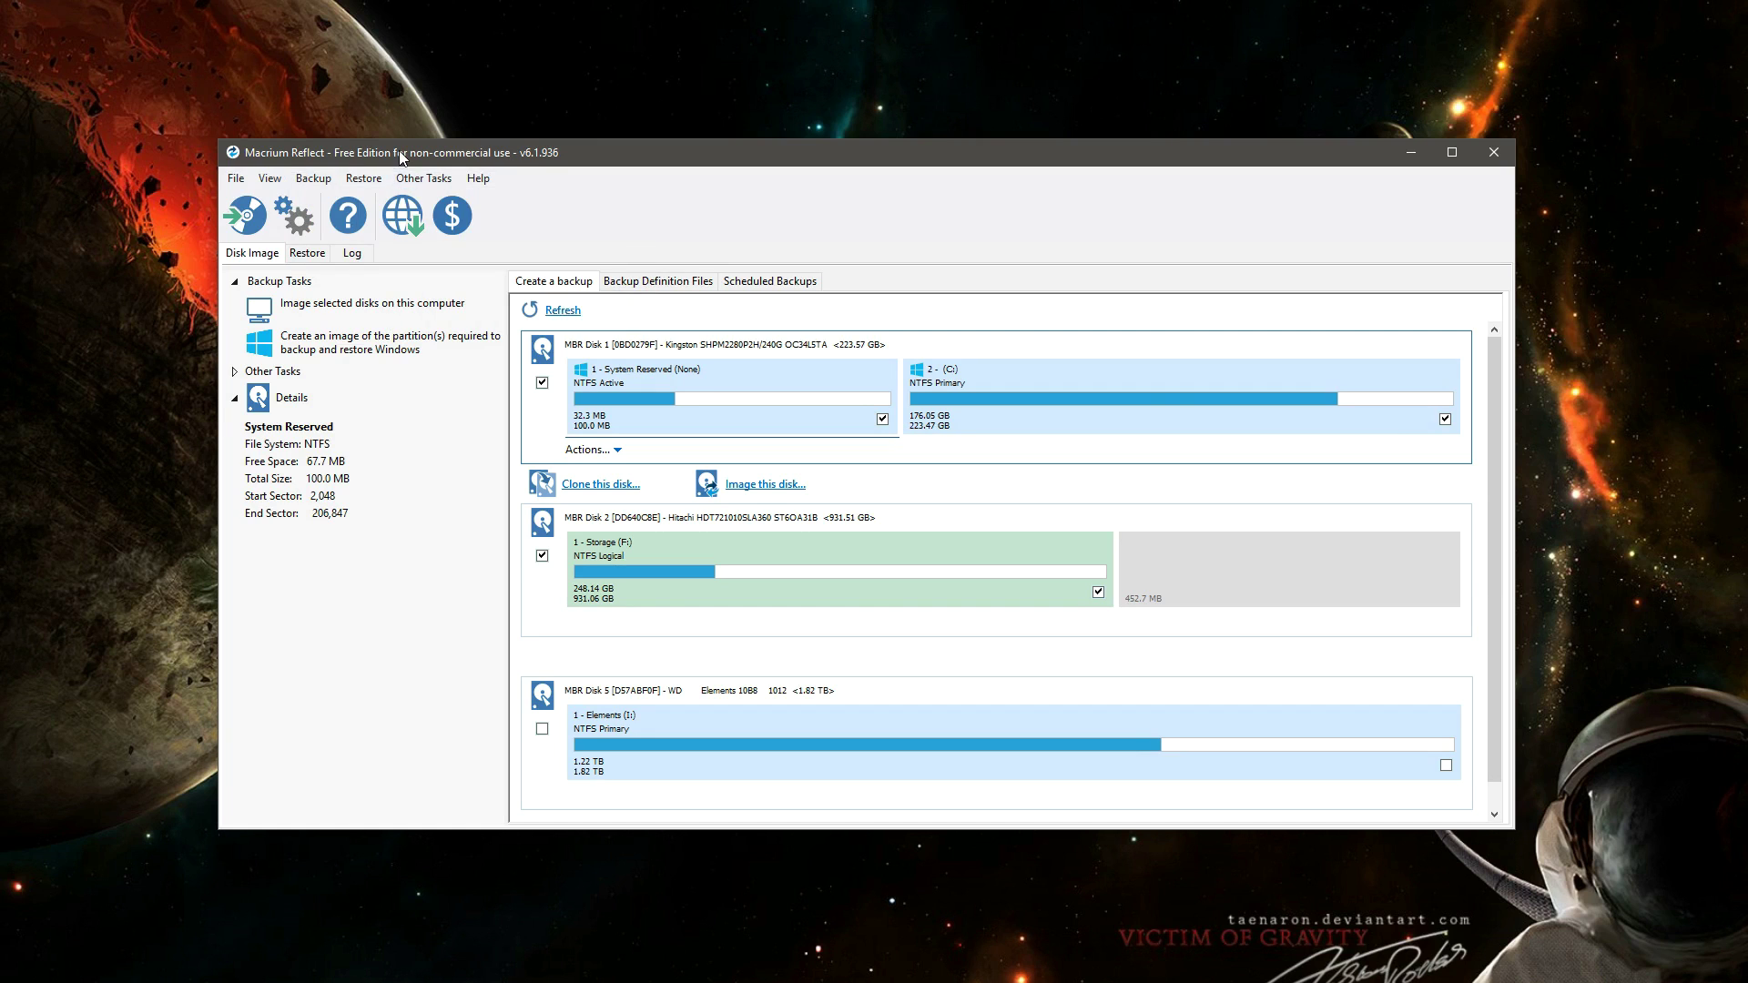
left_click(569, 490)
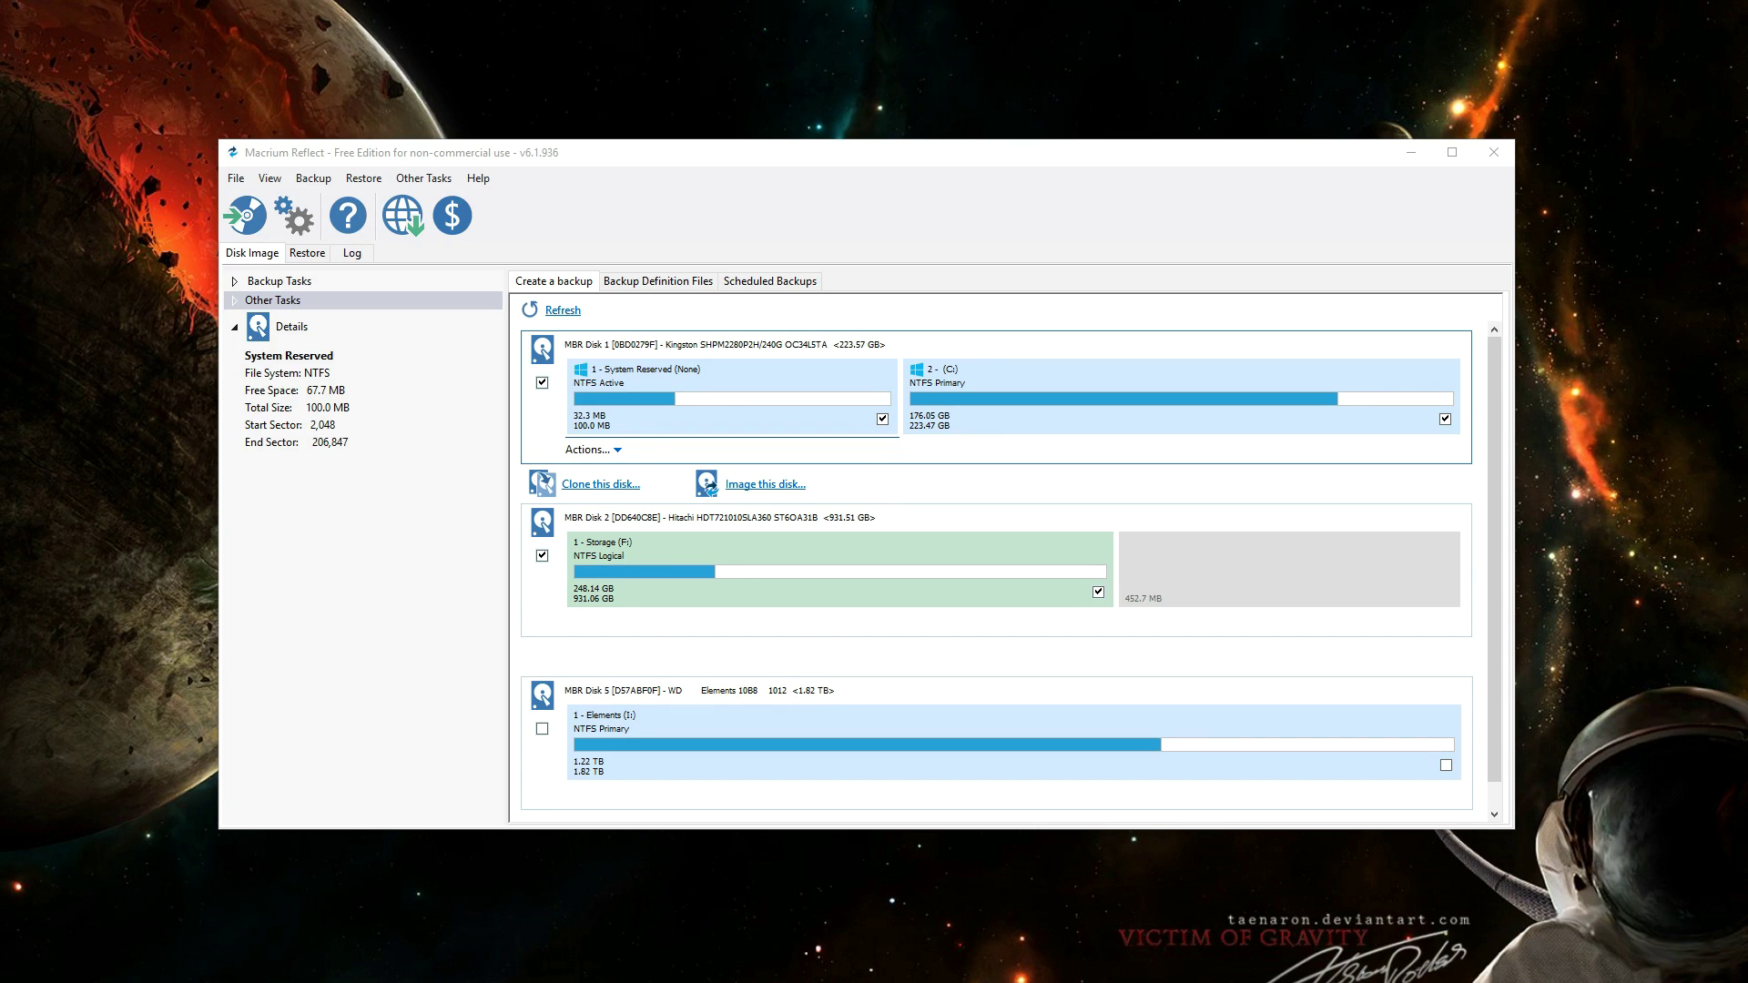
- Open File Explorer on This PC with Win+E
key("super+e")
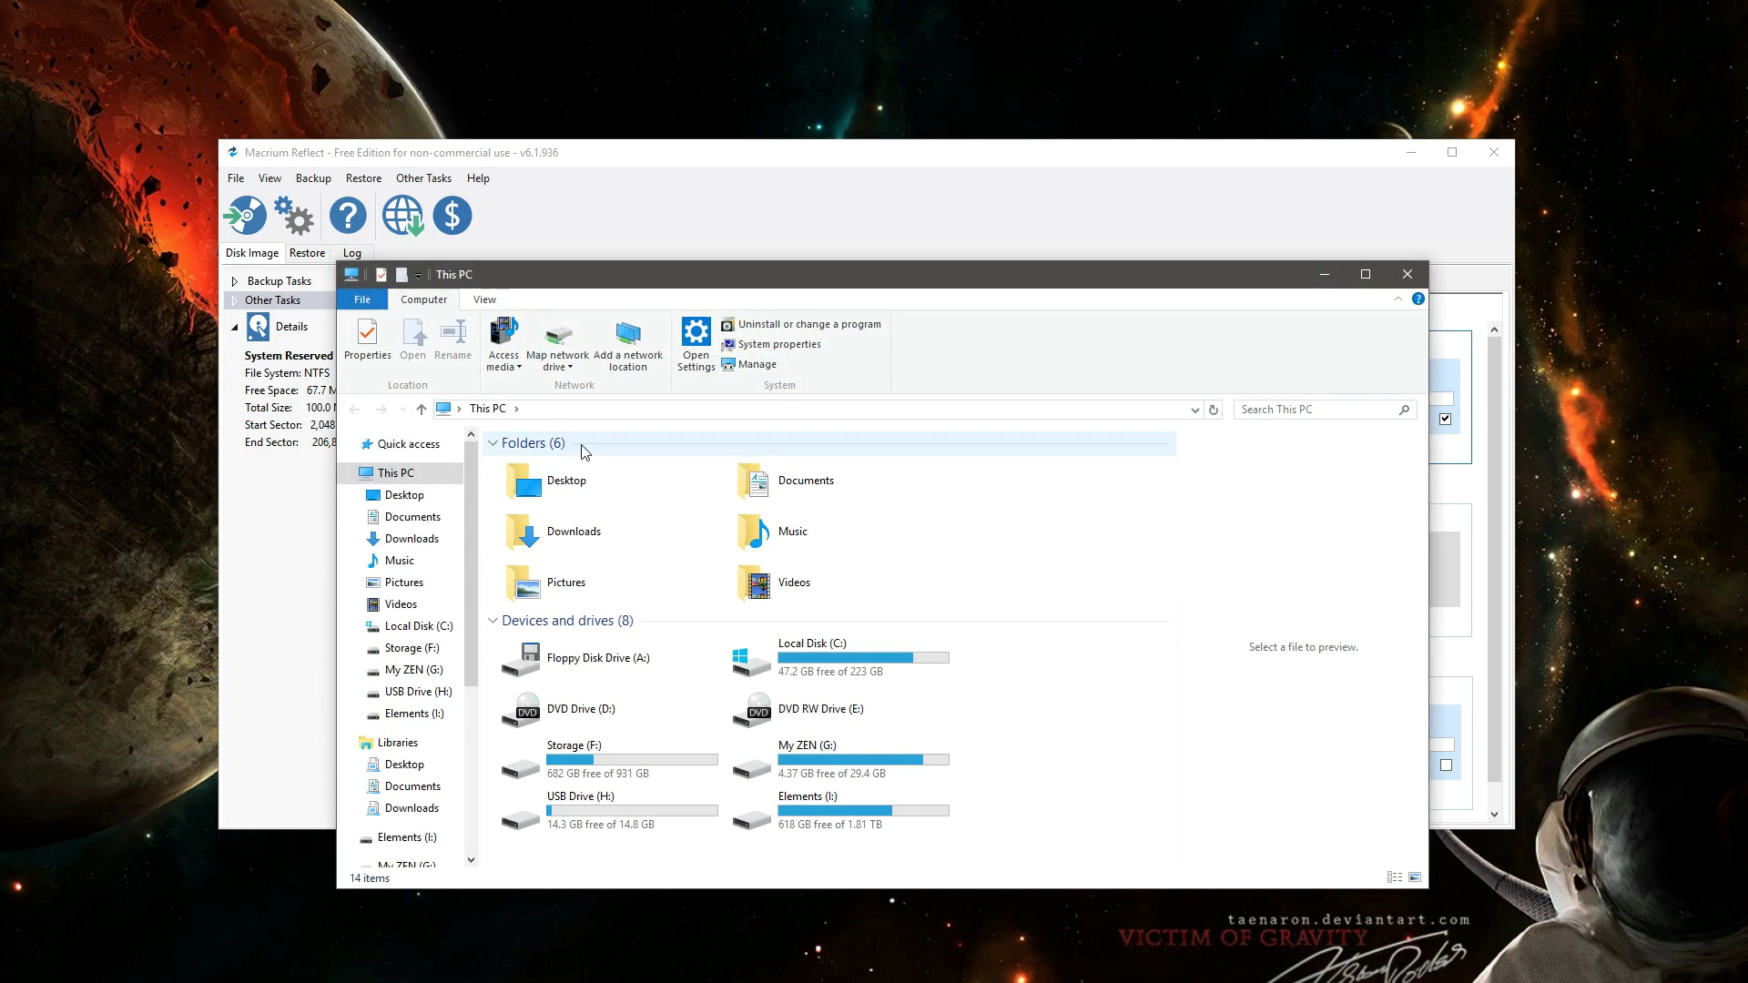
- View the Music folder's storage location in its Properties Location tab, then close Explorer
left_click(398, 561)
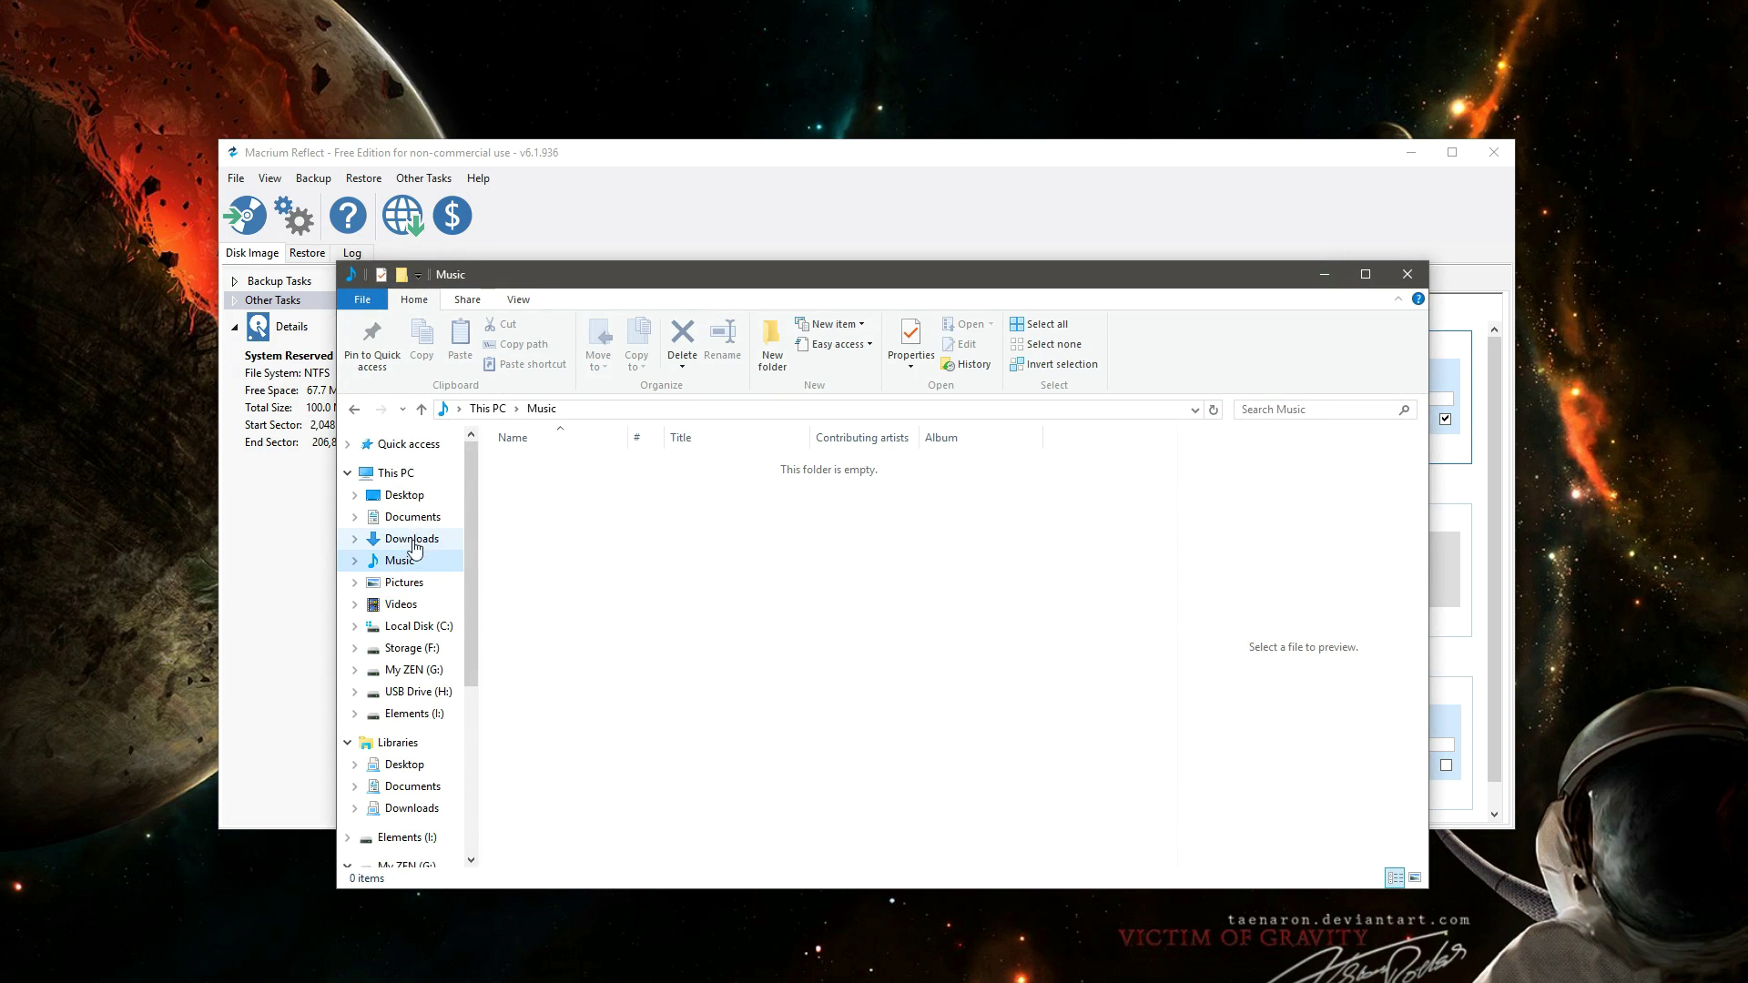
right_click(398, 561)
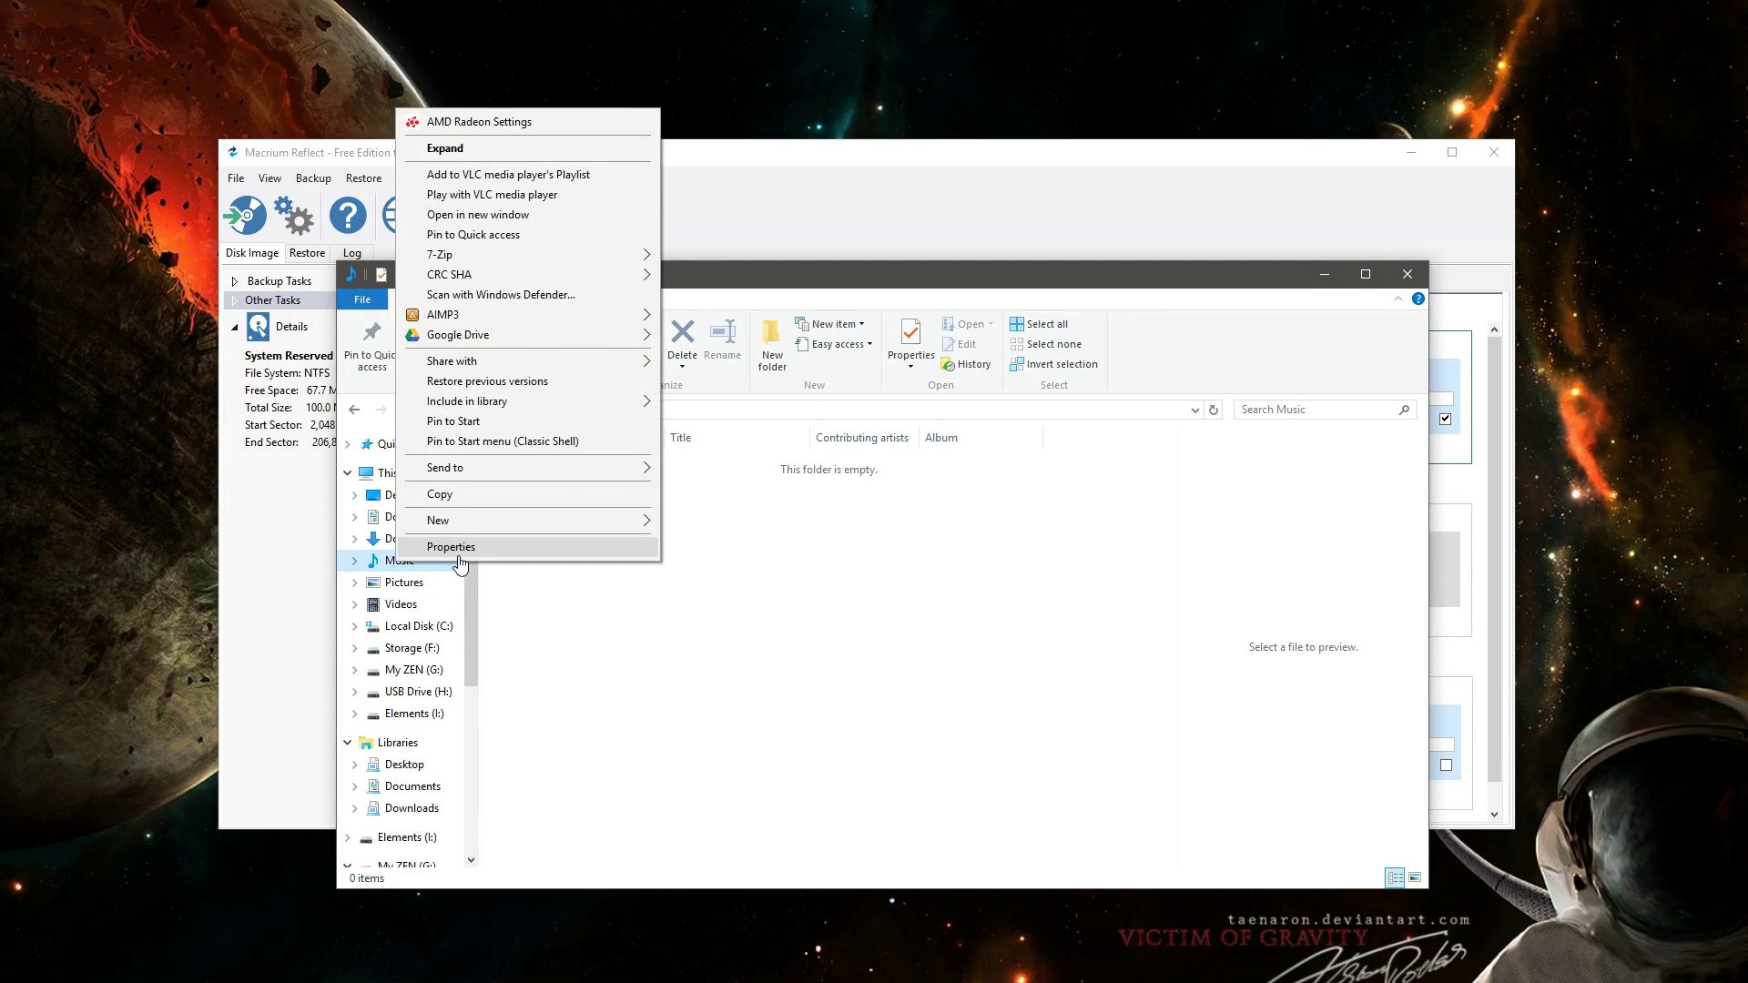
left_click(457, 553)
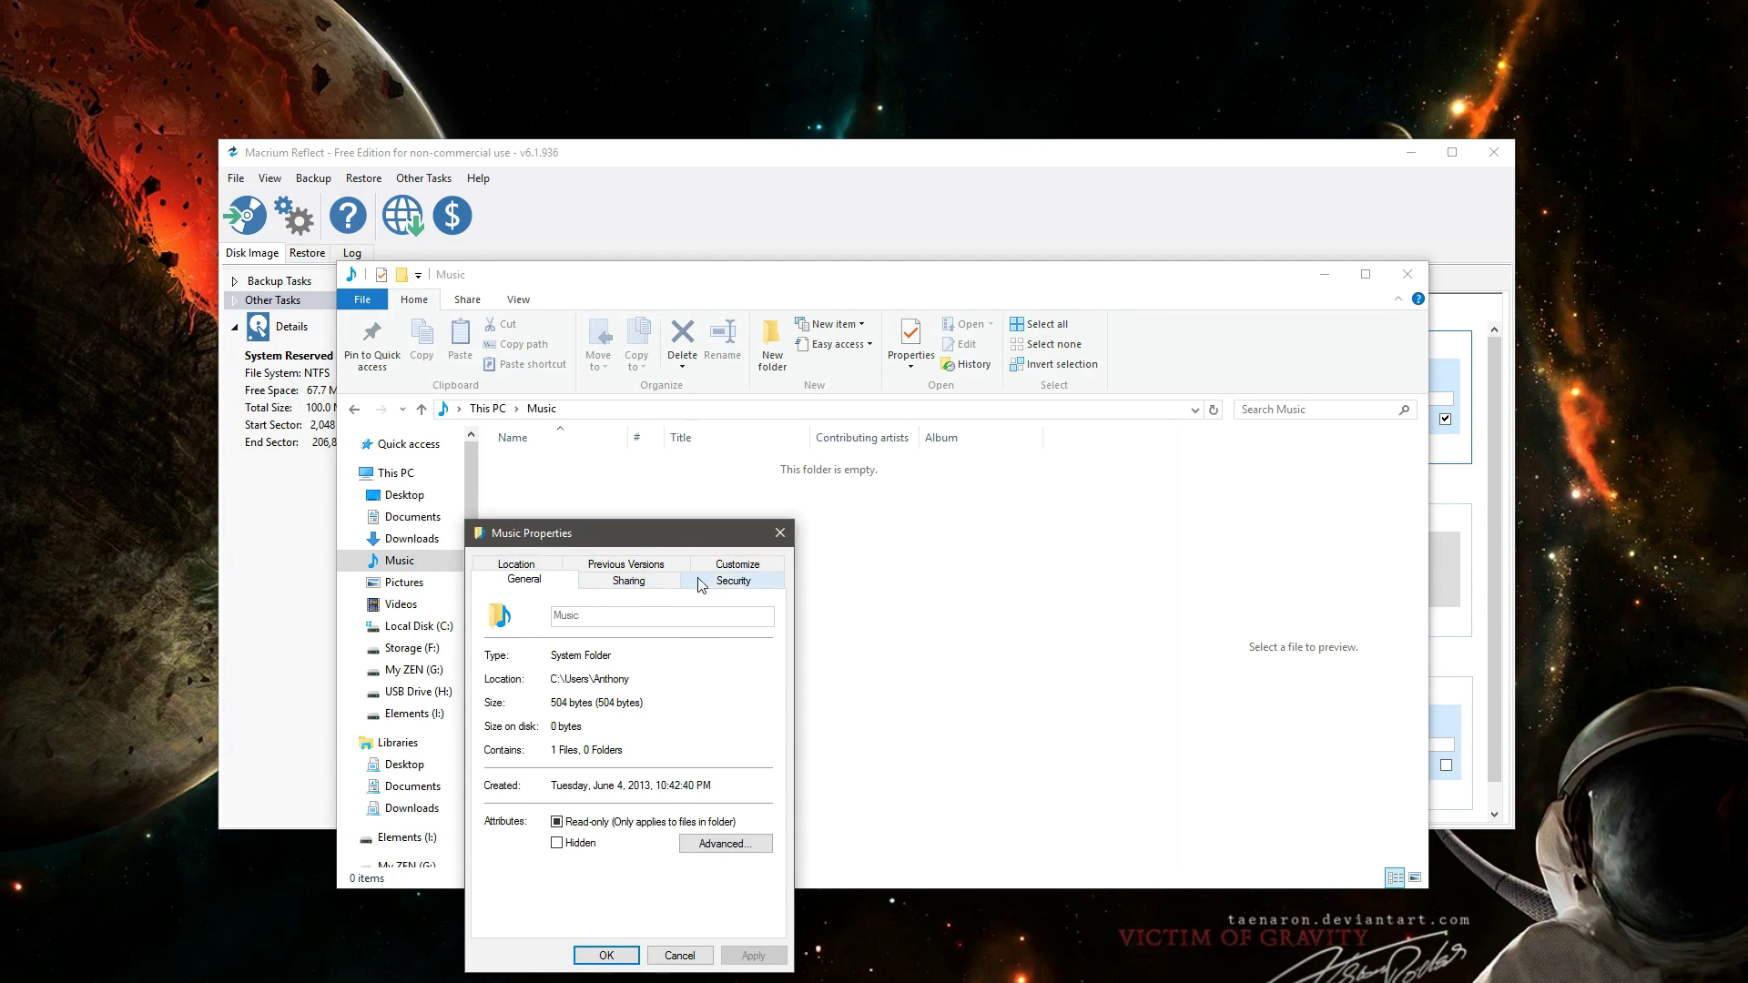
left_click(527, 566)
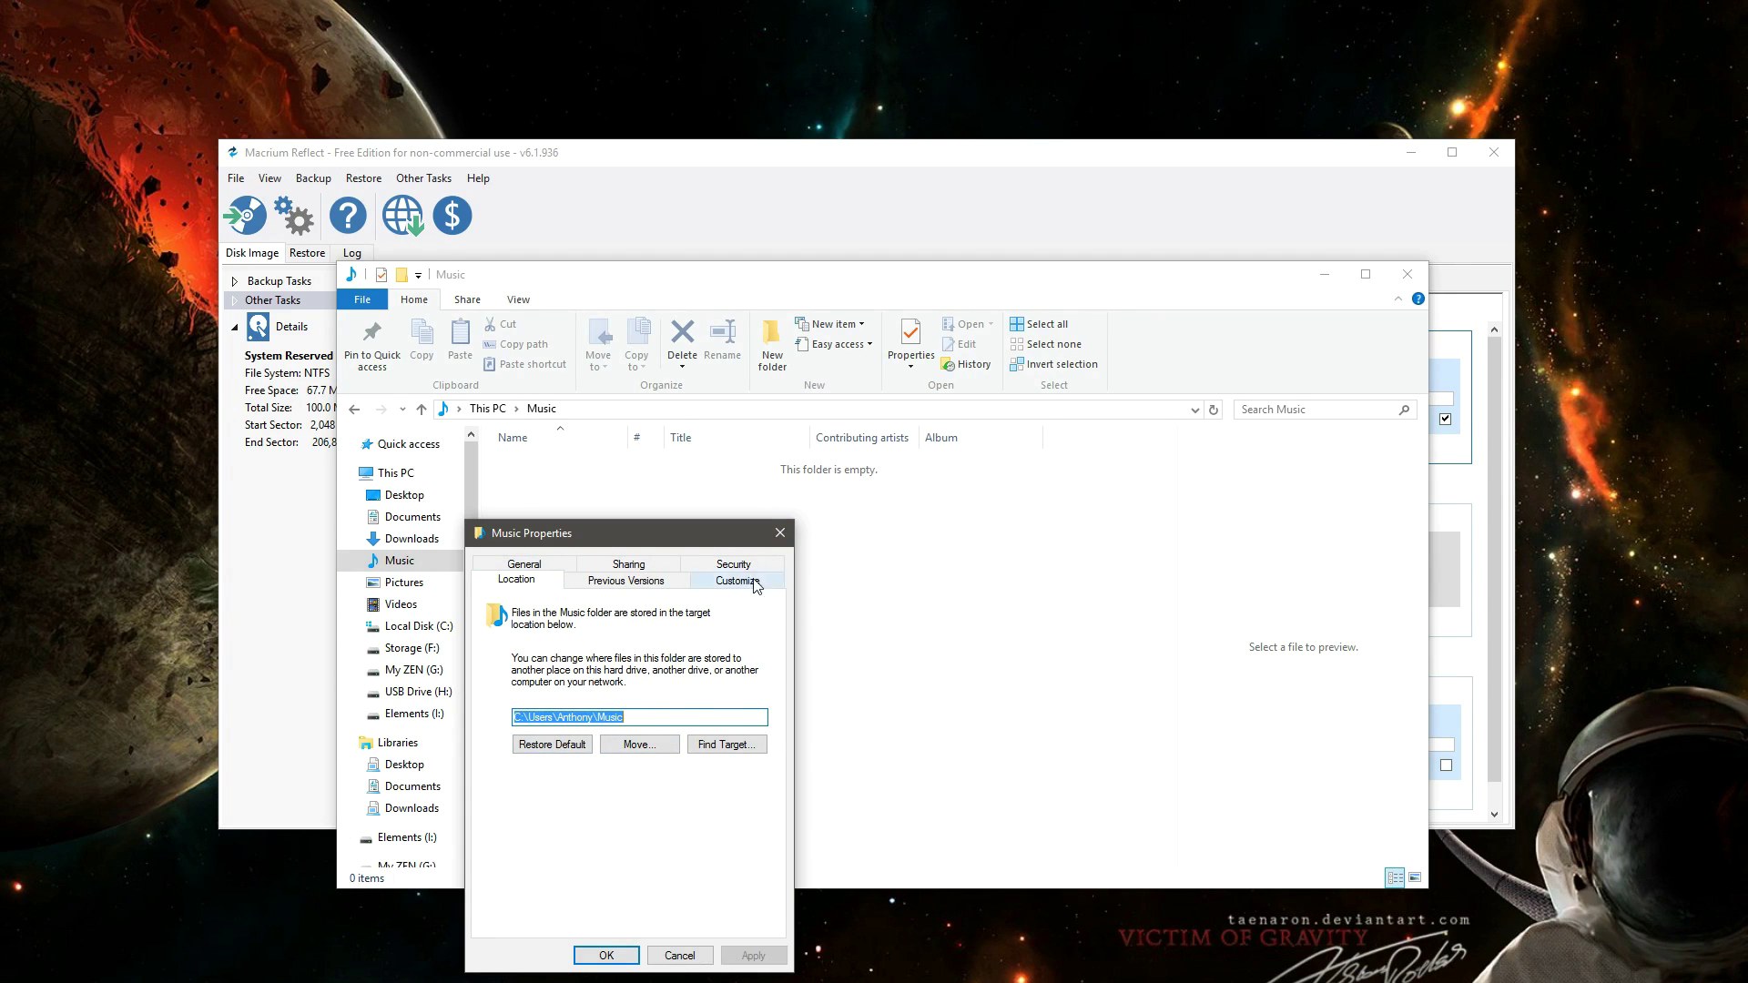
left_click(779, 534)
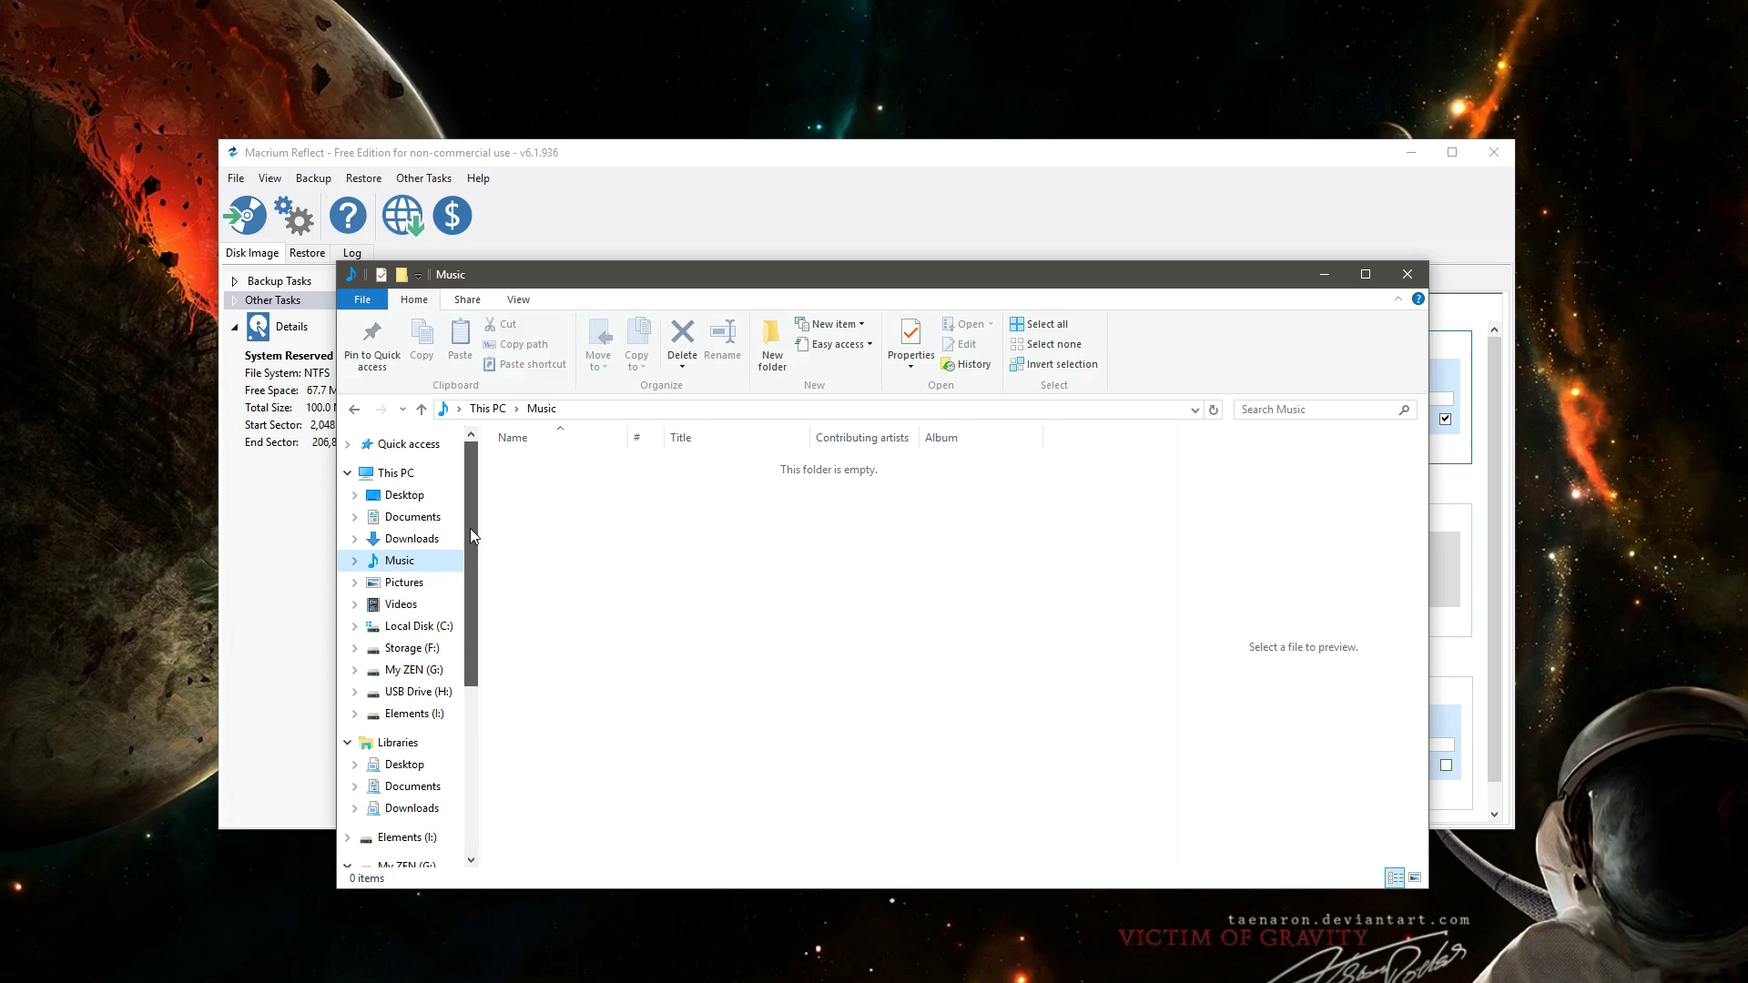
left_click(1406, 275)
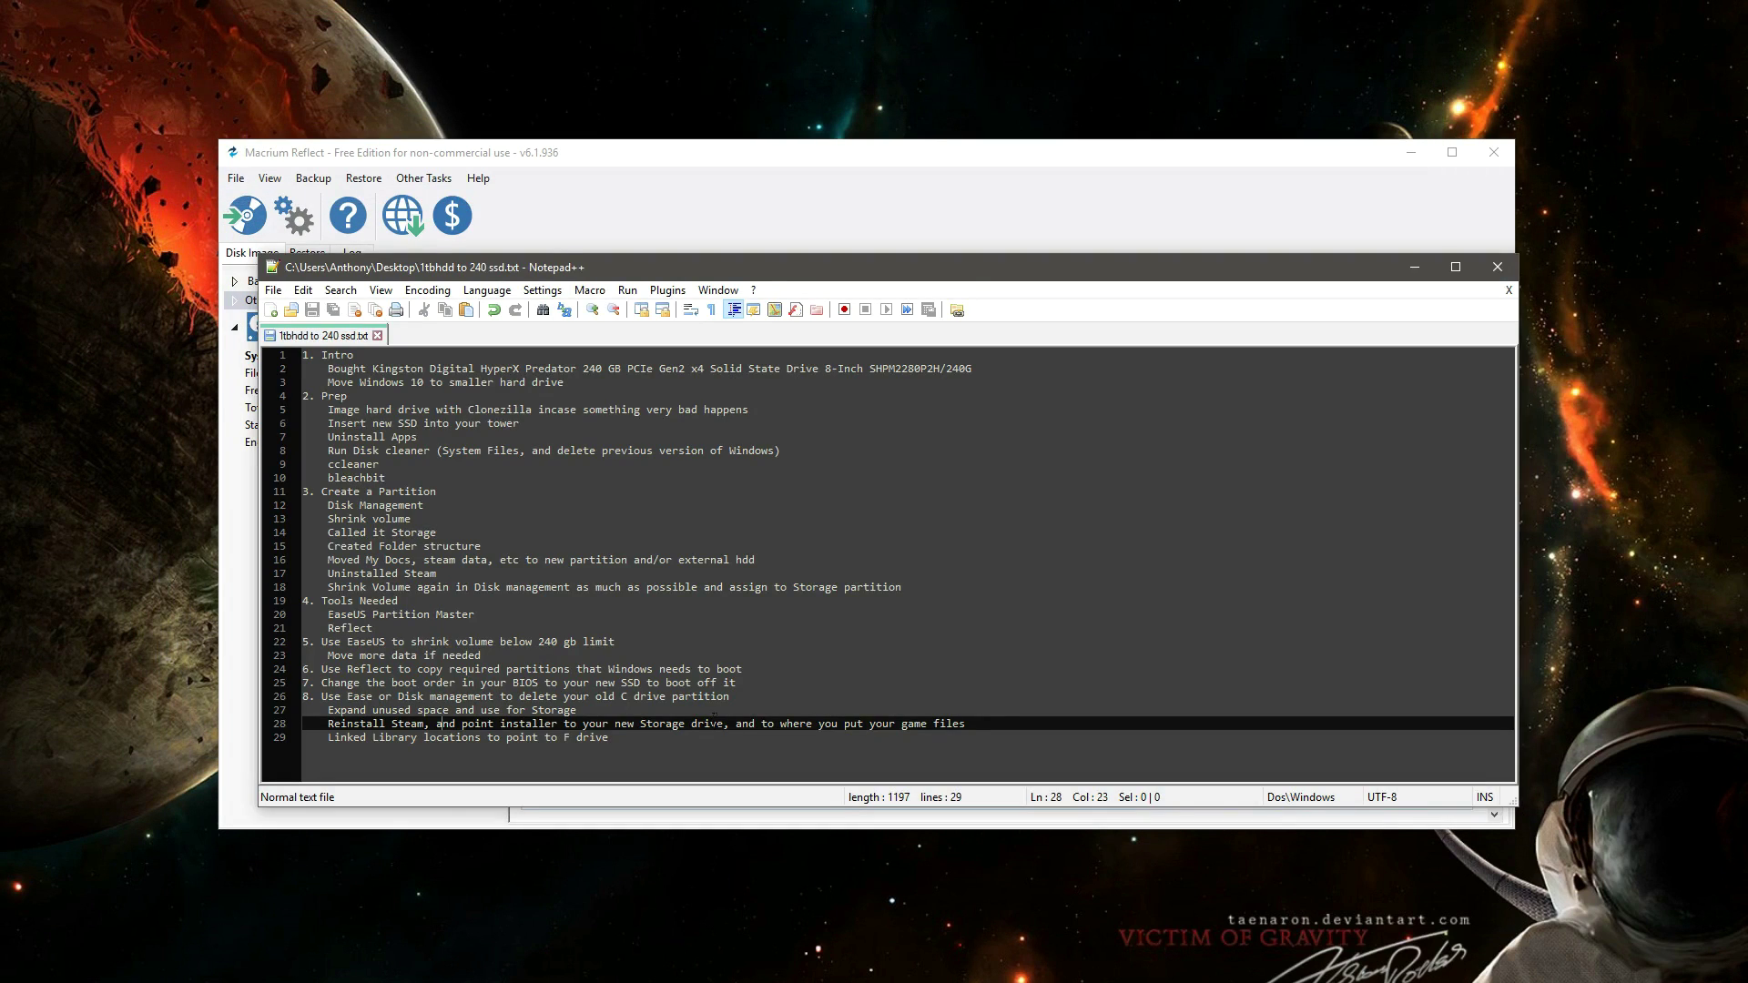
left_click(1494, 152)
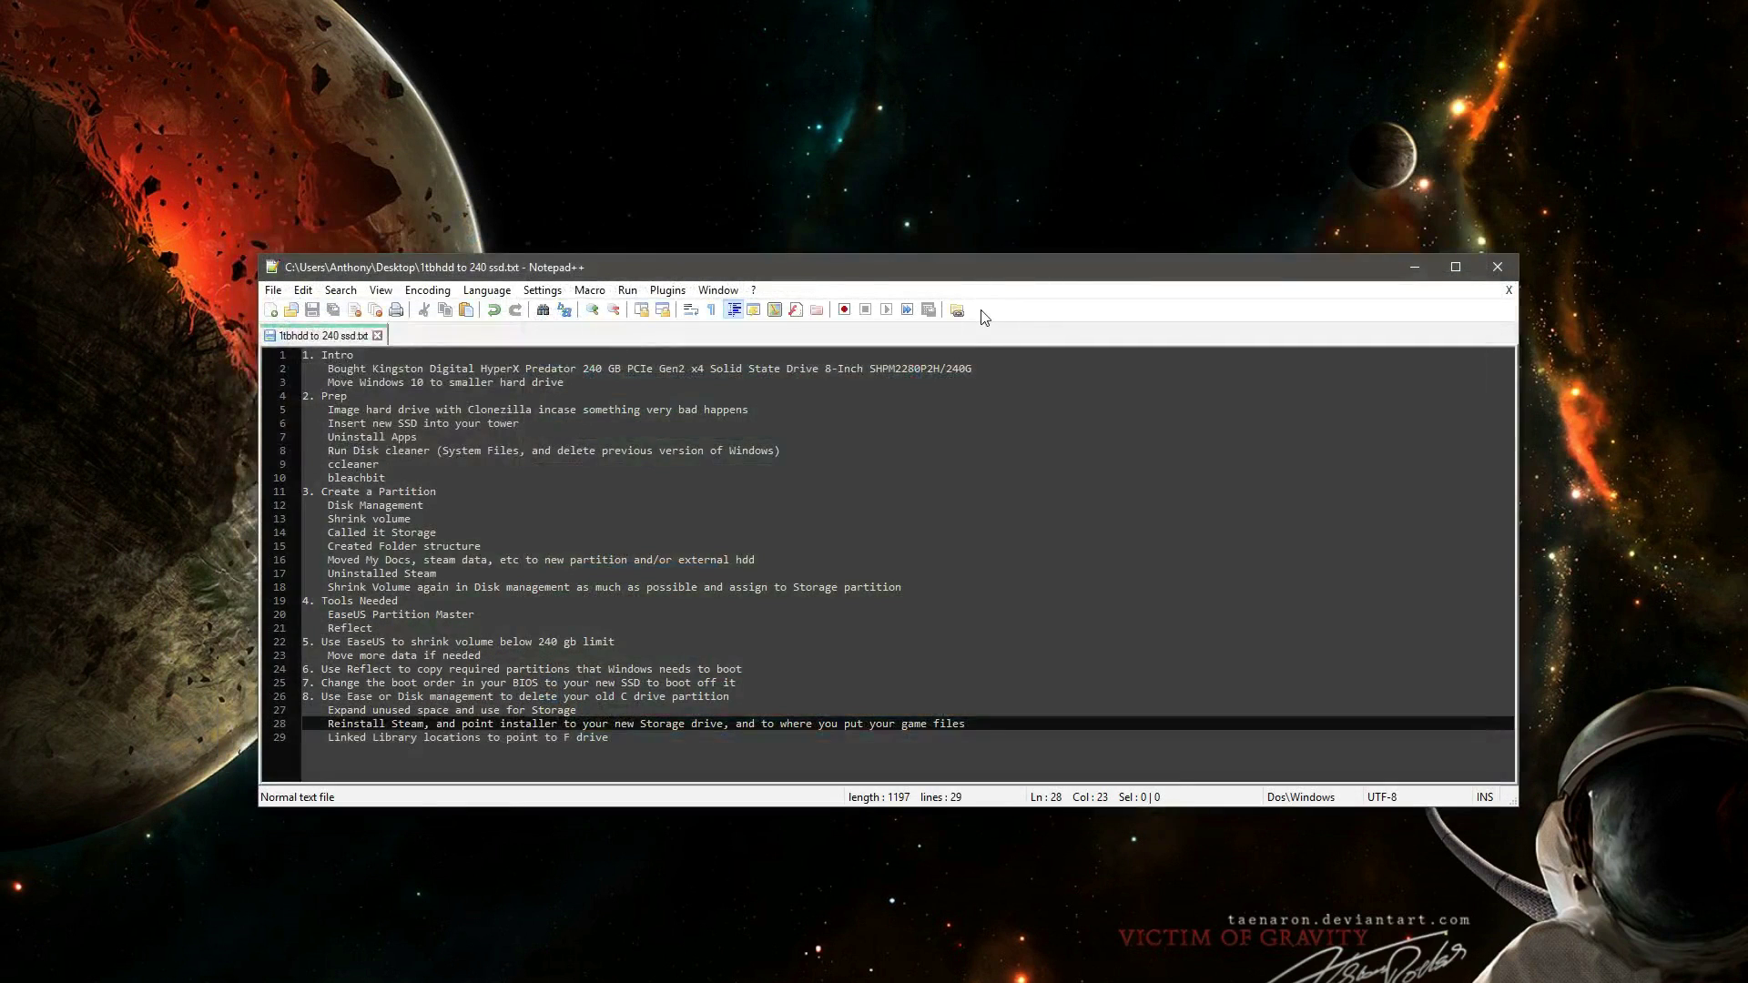
left_click(628, 580)
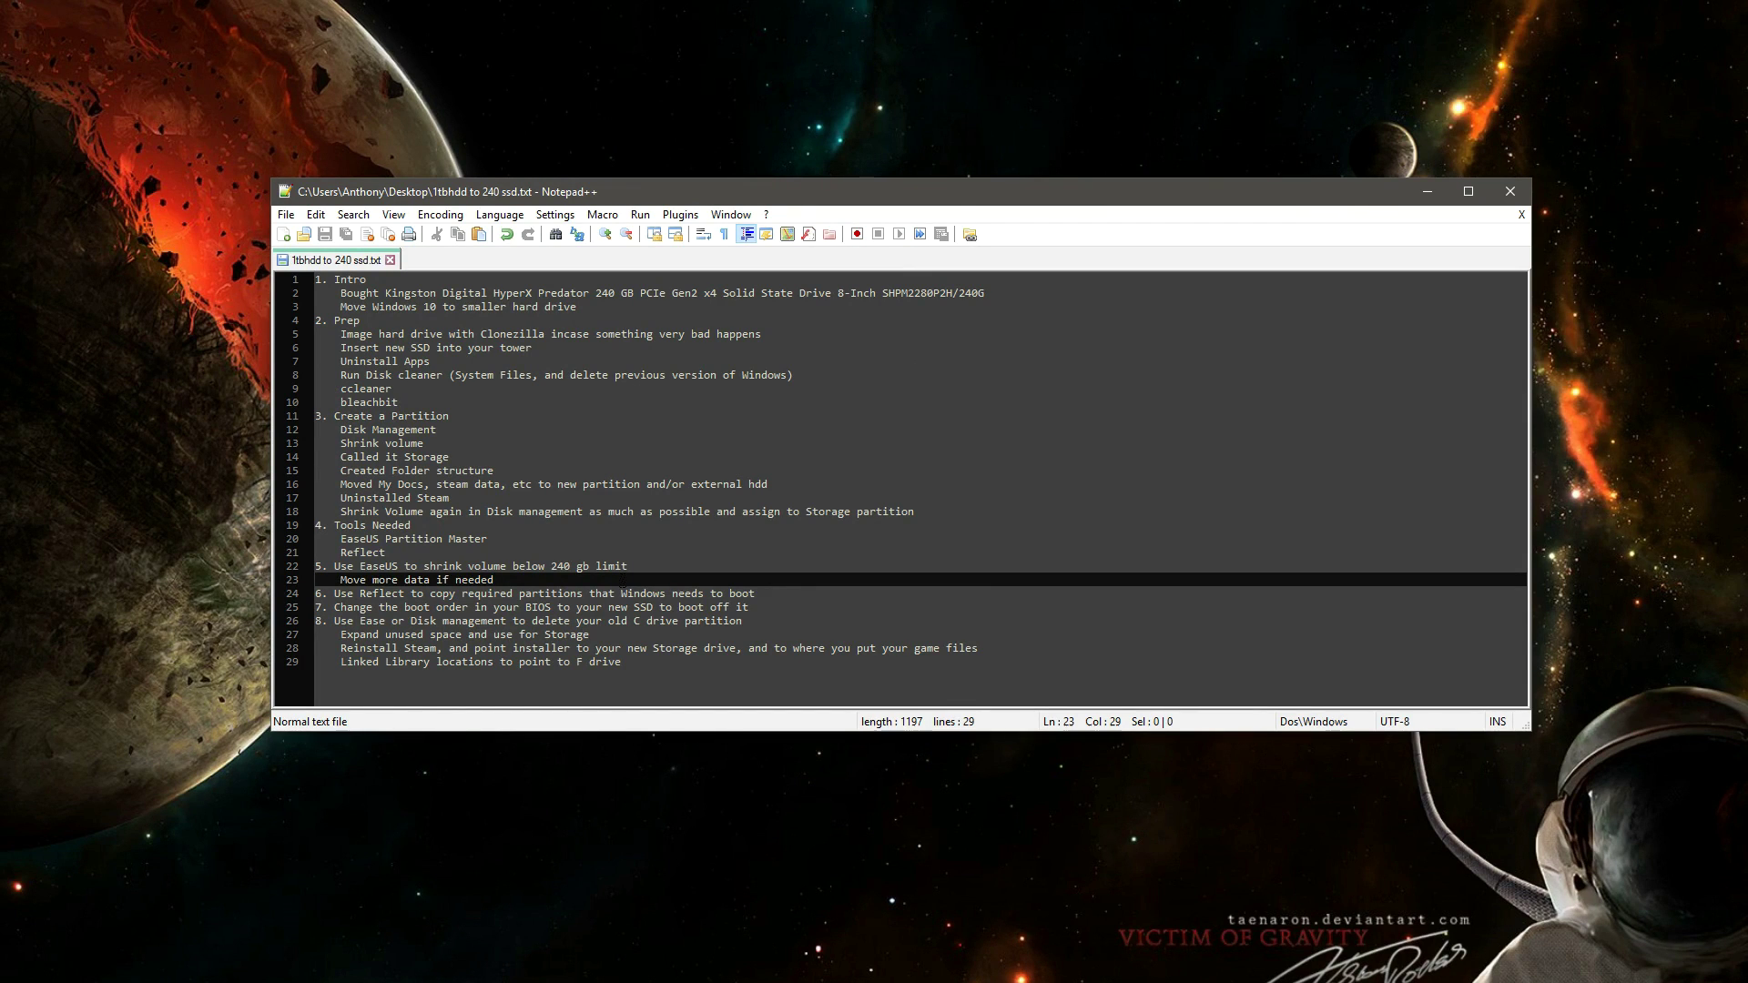
left_click(641, 623)
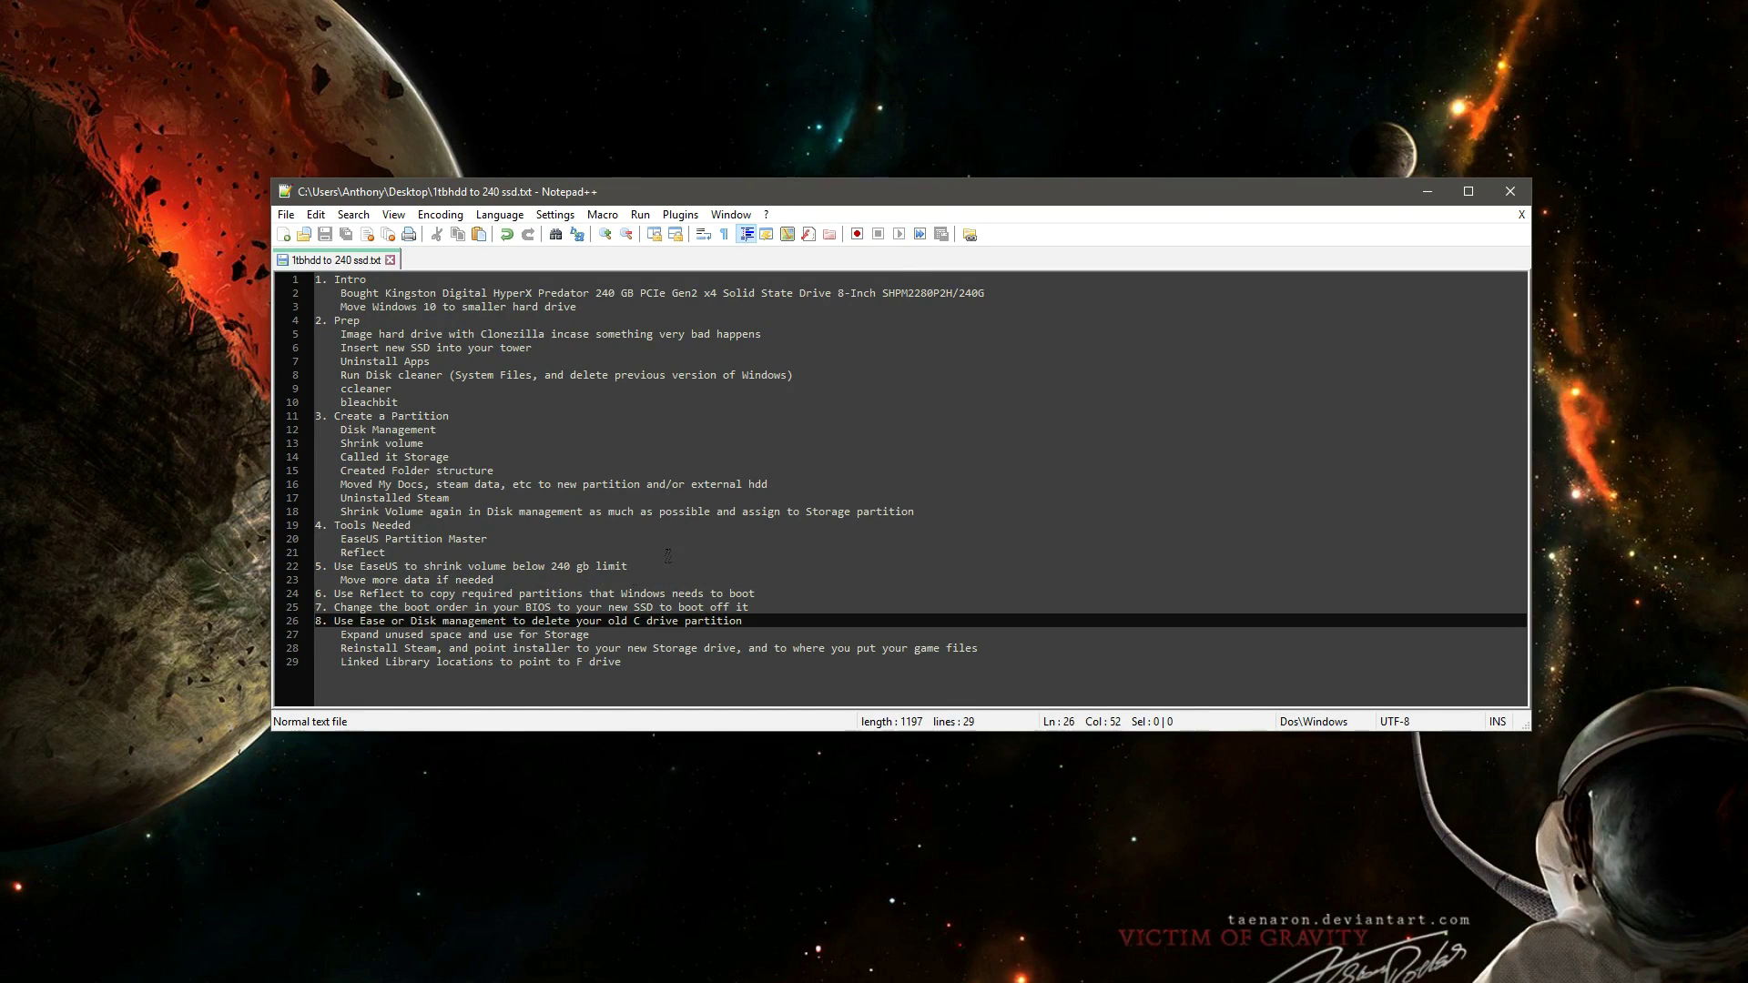
left_click_drag(653, 198, 667, 246)
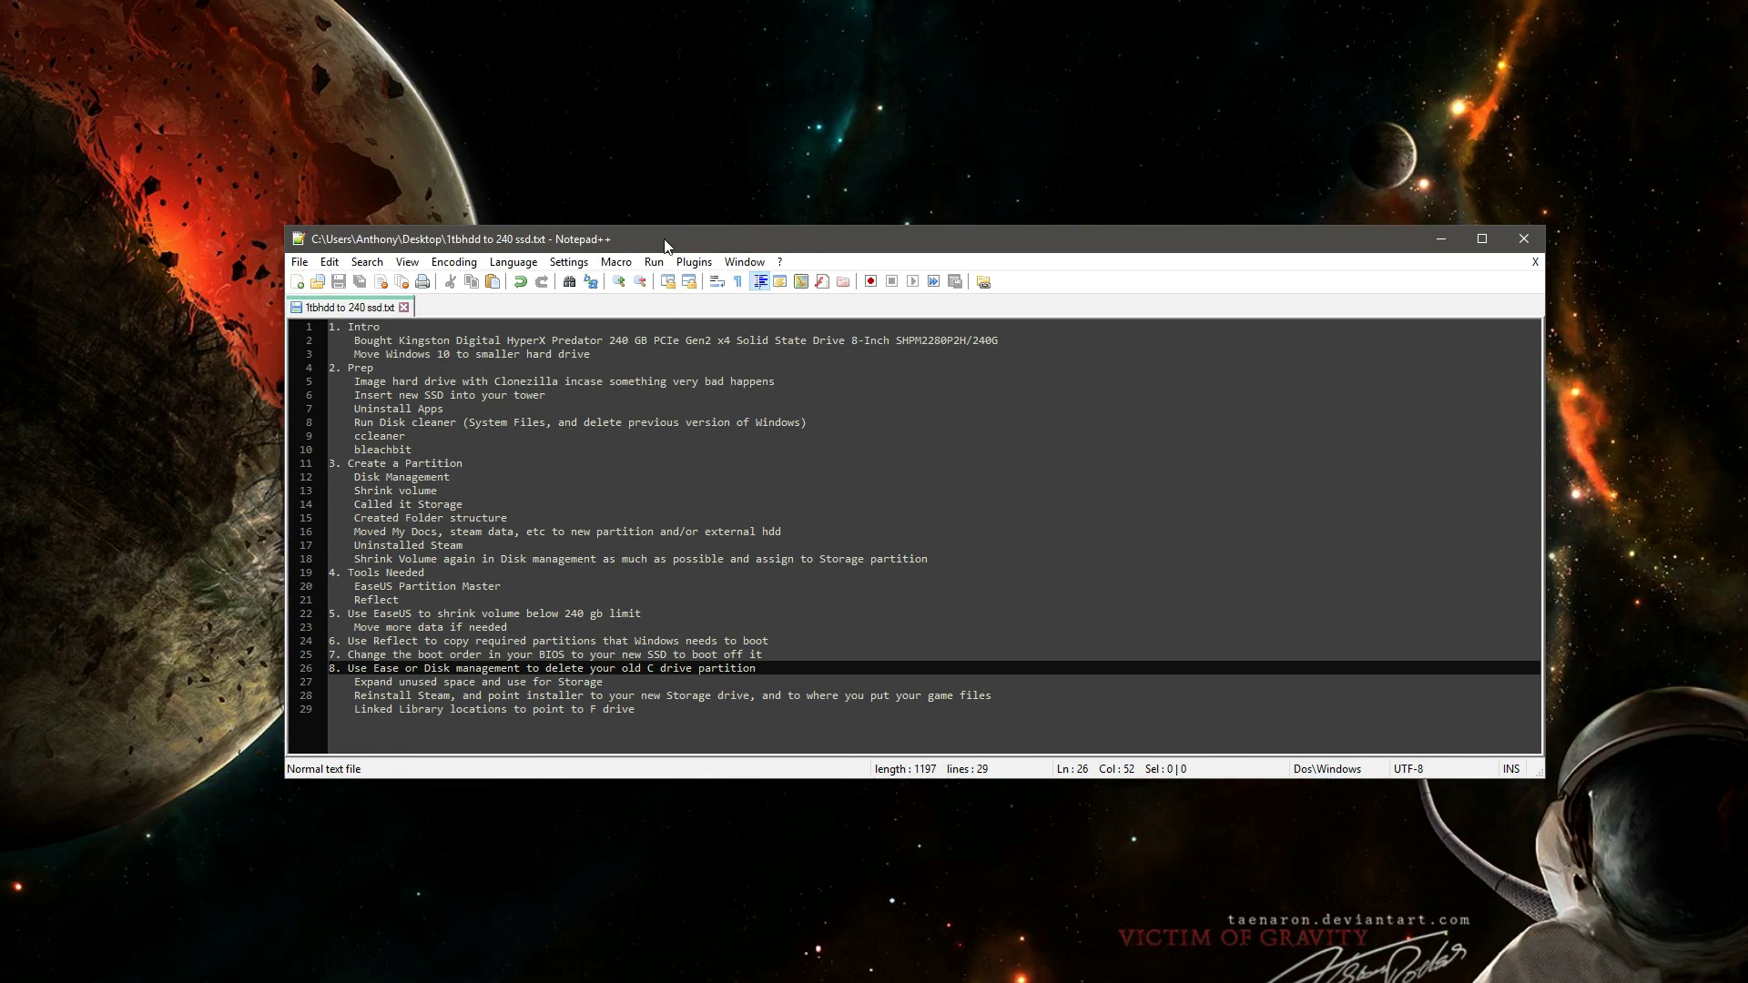
left_click_drag(638, 710, 638, 559)
left_click(673, 627)
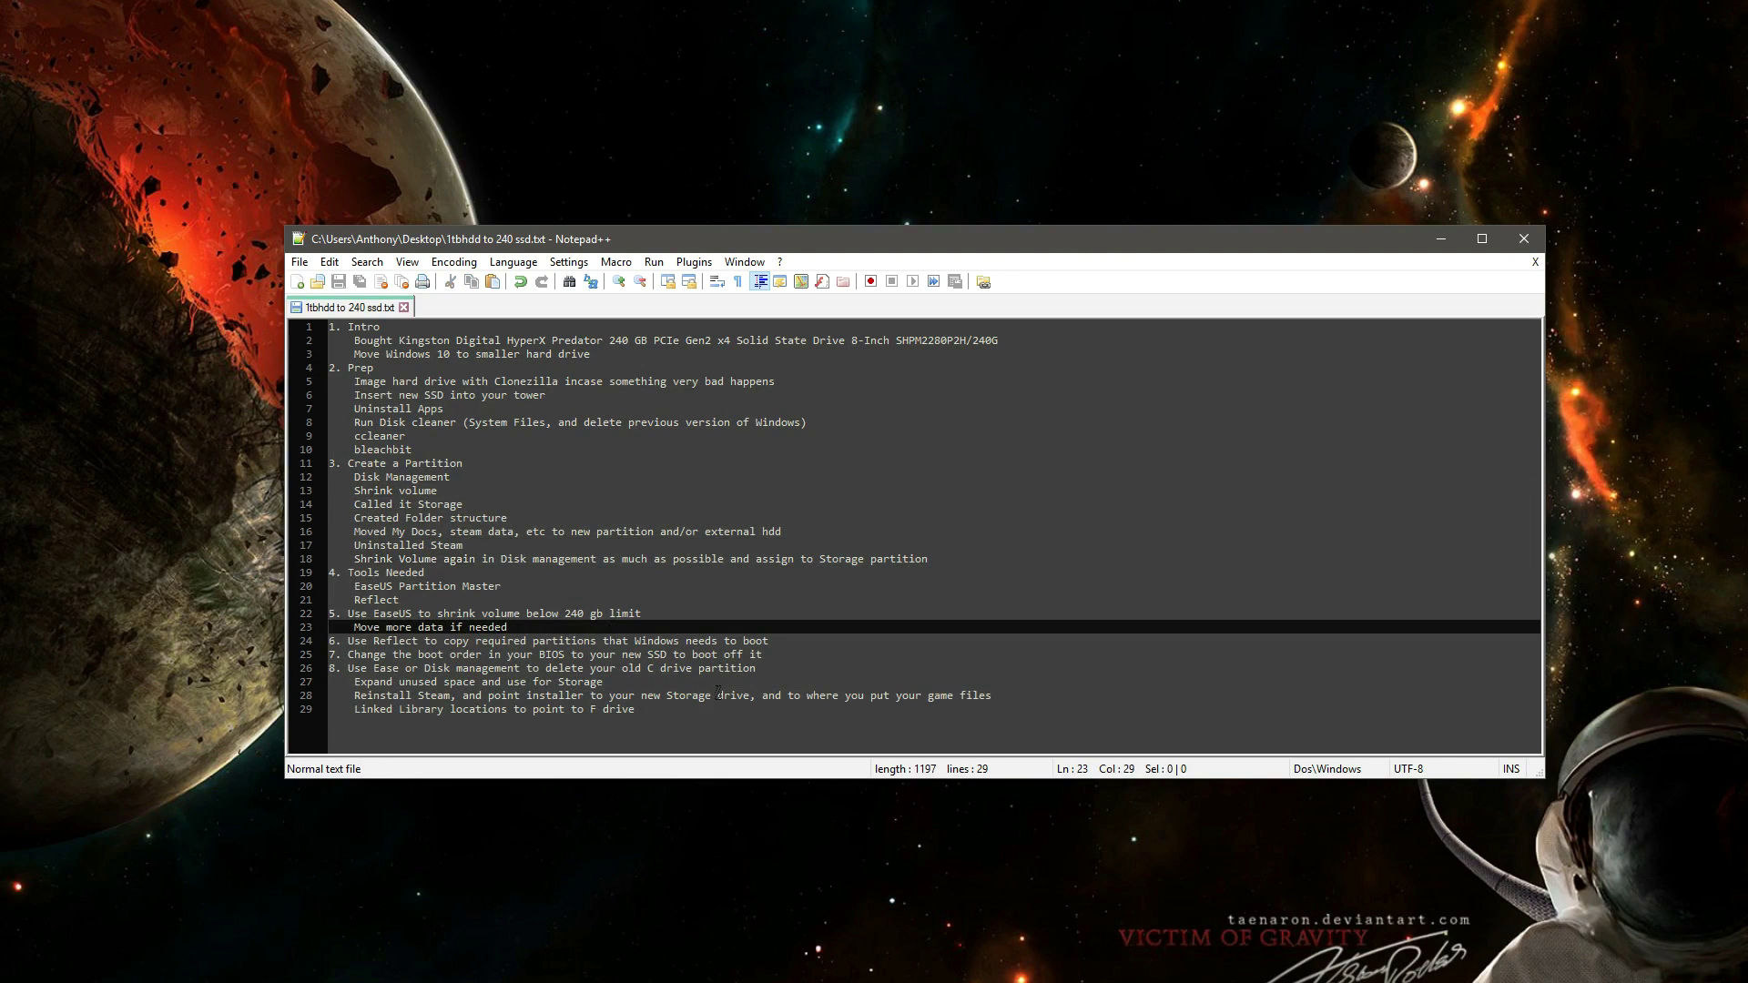
left_click(532, 580)
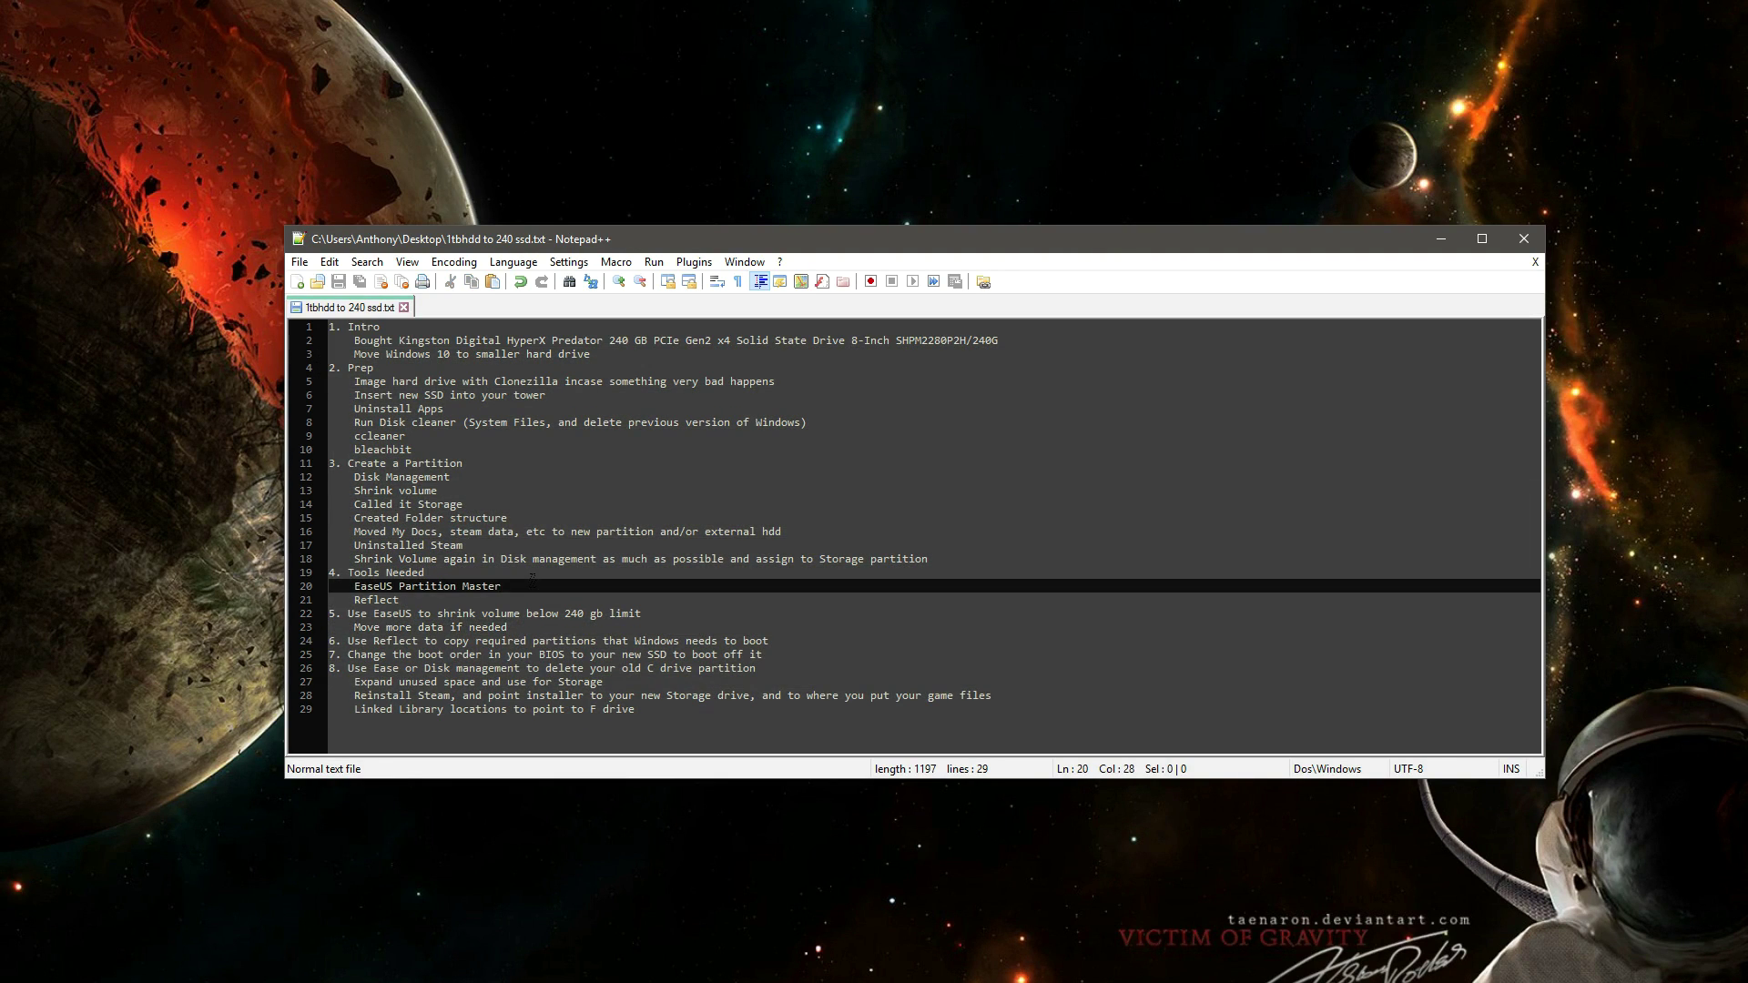